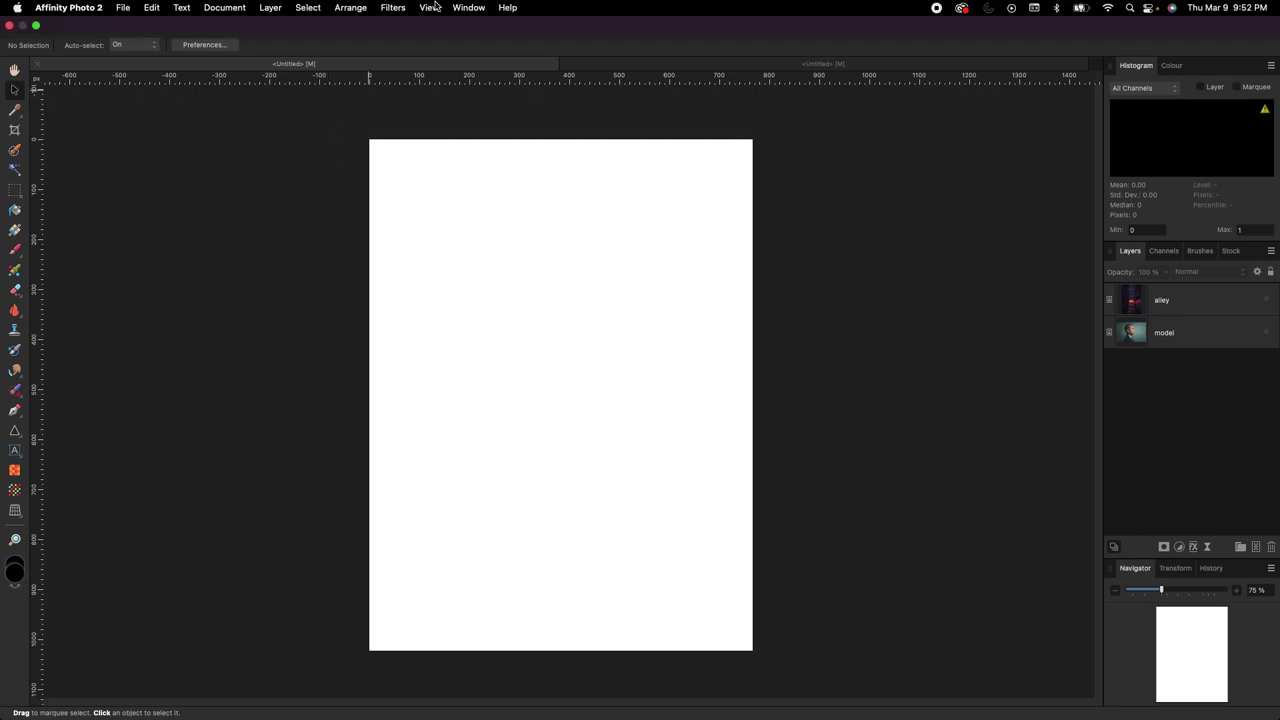
- Reset the studio panels to their default arrangement
click(470, 8)
mouse_move(508, 137)
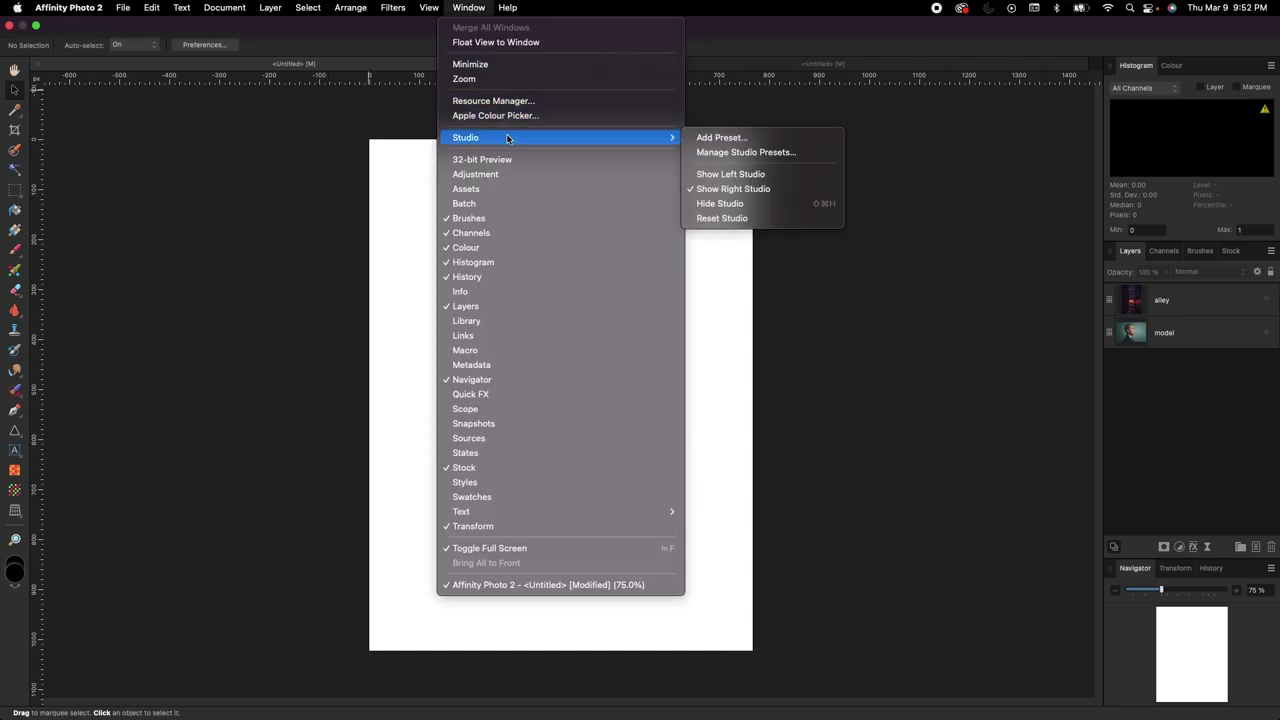
click(728, 218)
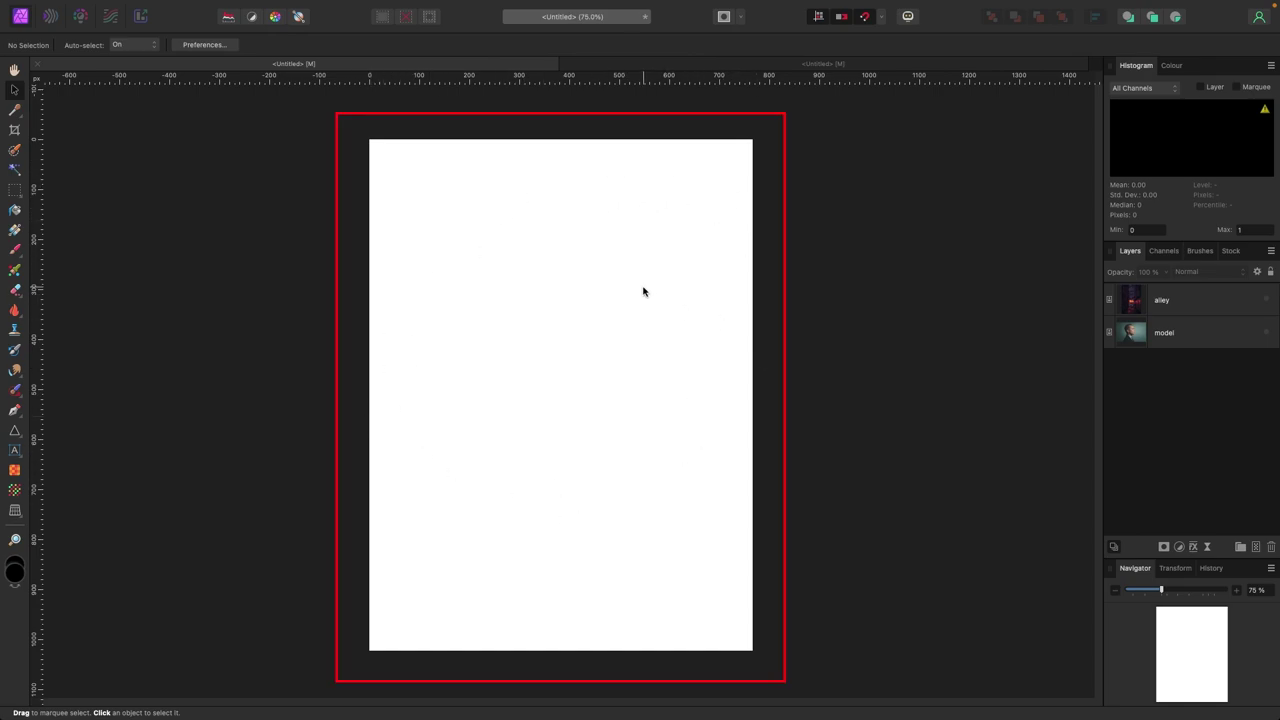
scroll(610, 303, down, 1)
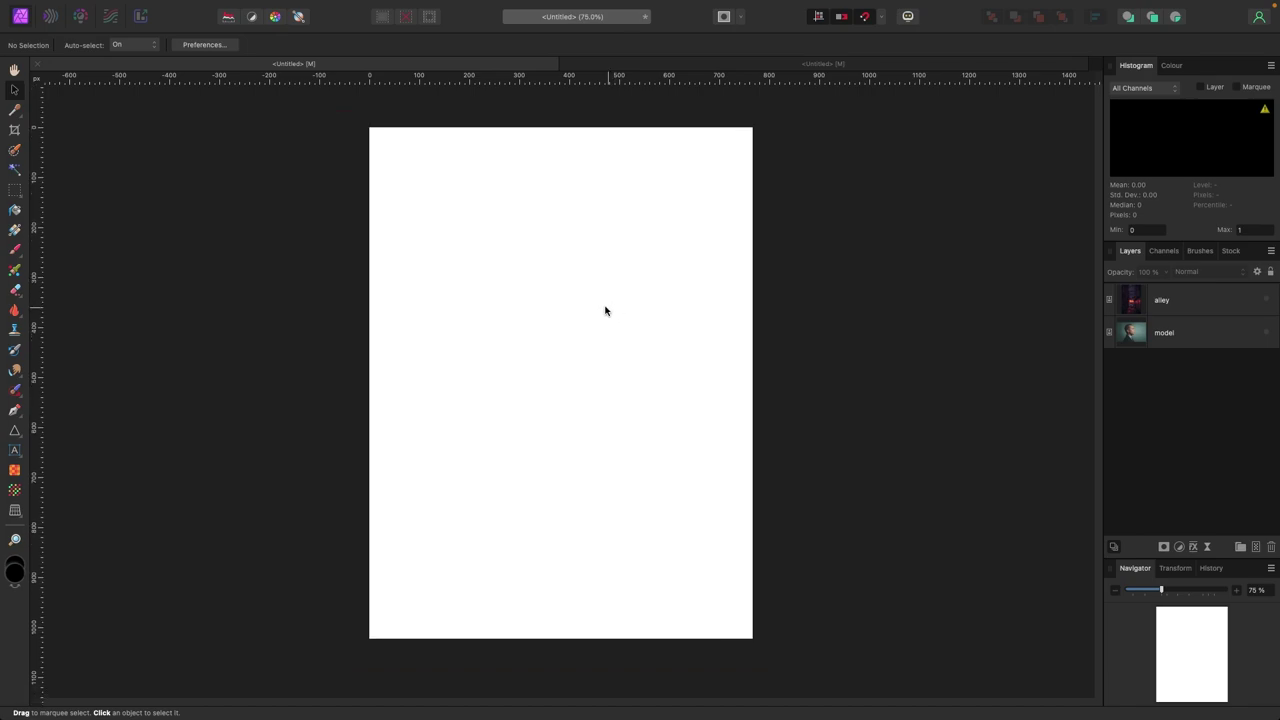
- Show the model layer and paint a Selection Brush selection over the man, starting from his jacket
click(1266, 333)
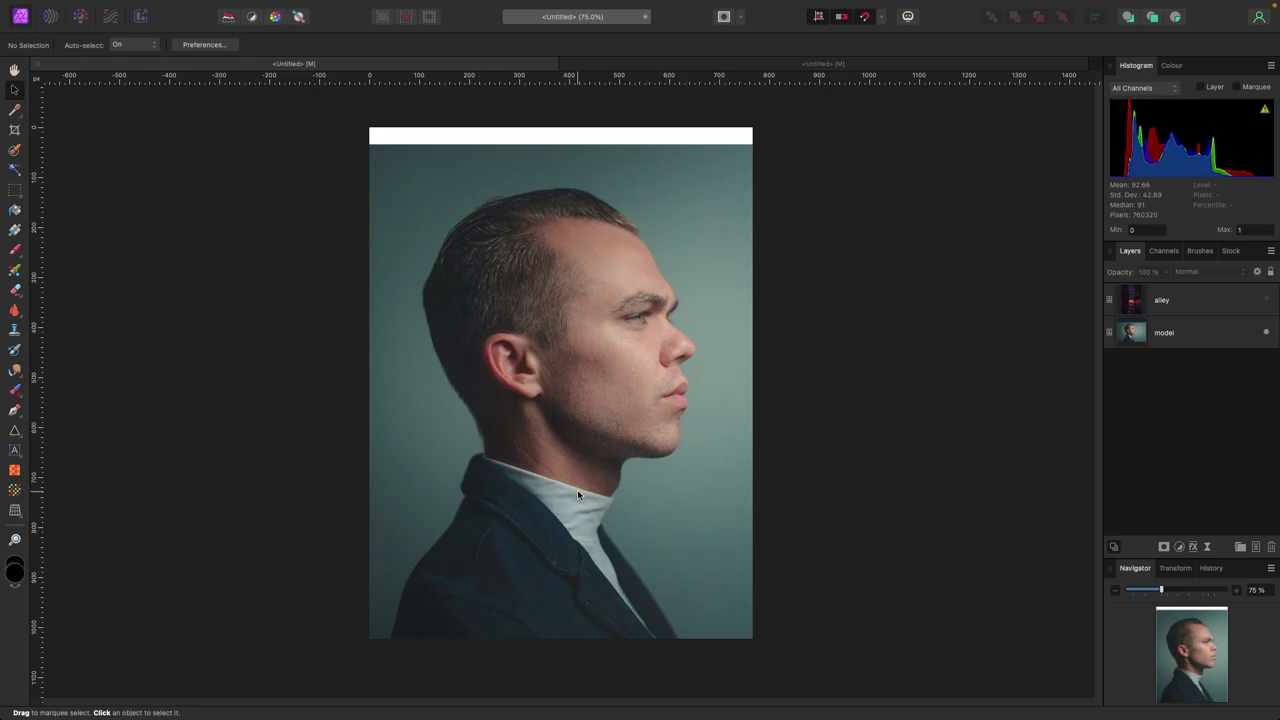
click(1172, 338)
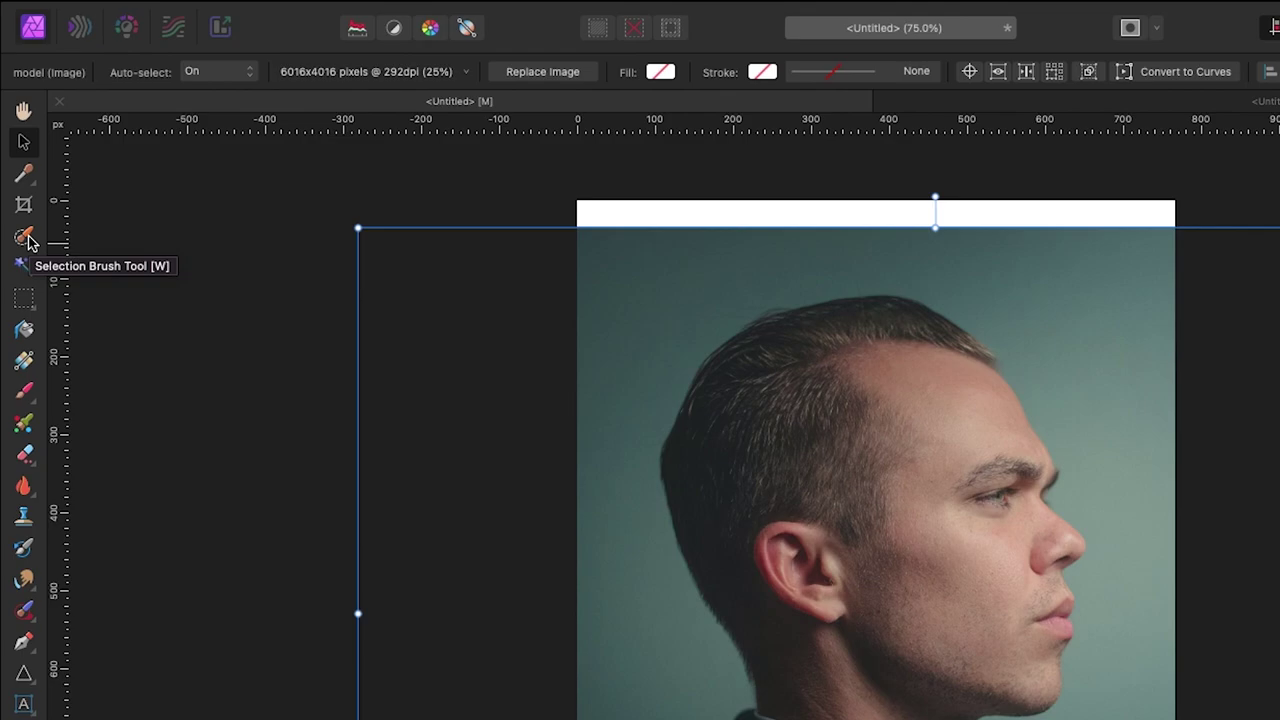
click(25, 238)
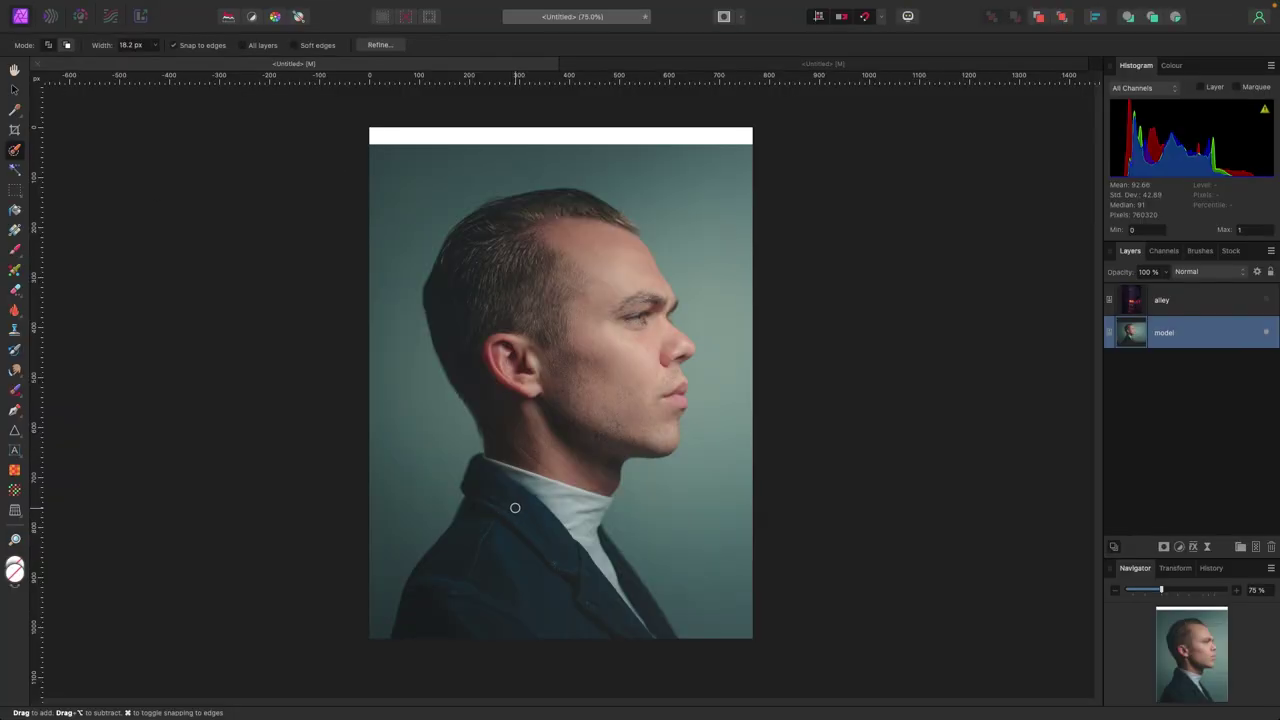
key(bracketright)
mouse_move(469, 563)
mouse_down()
mouse_move(540, 434)
mouse_move(513, 365)
mouse_move(511, 441)
mouse_move(468, 286)
mouse_move(474, 238)
mouse_move(521, 223)
mouse_move(590, 237)
mouse_move(620, 283)
mouse_move(590, 259)
mouse_move(566, 354)
mouse_move(556, 291)
mouse_move(577, 378)
mouse_move(557, 455)
mouse_move(568, 516)
mouse_move(636, 617)
mouse_up()
- Complete the selection around the man's head and face with a smaller Selection Brush, tracing the brow and front hairline closely
key(super+2)
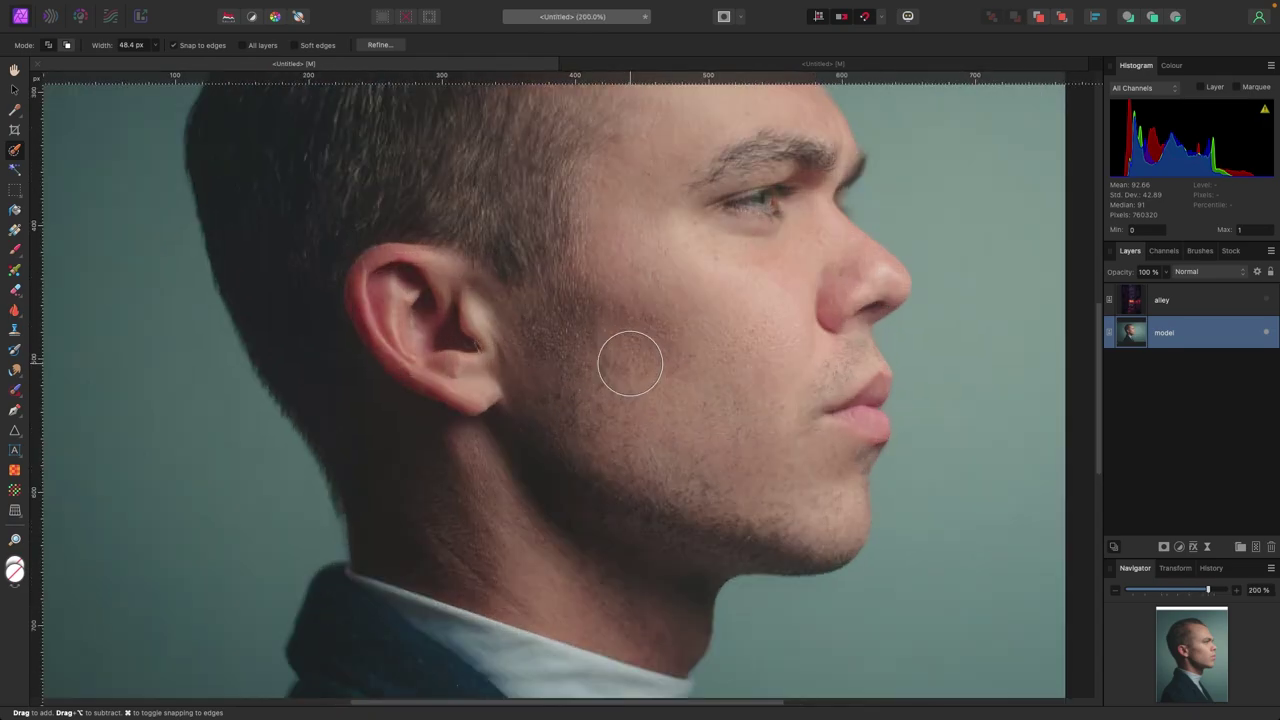
scroll(630, 363, up, 3)
key(bracketleft)
key(bracketleft)
key(bracketleft)
key(bracketleft)
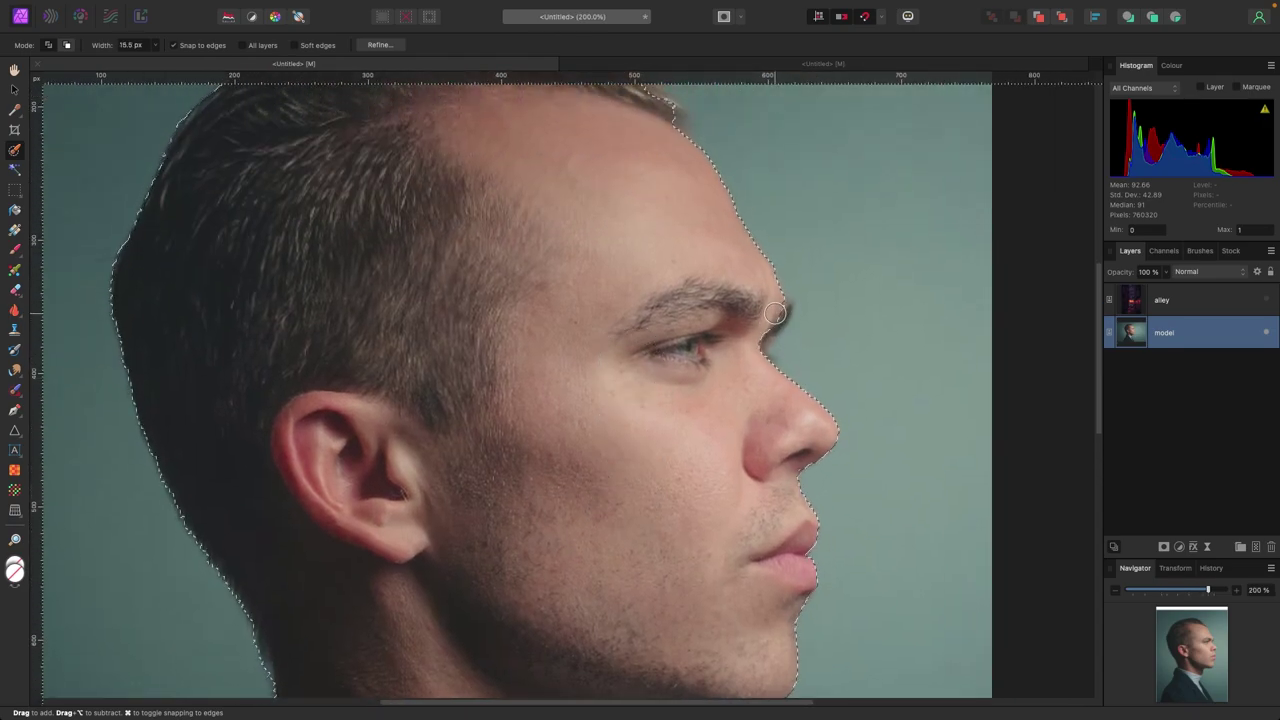
scroll(657, 151, up, 1)
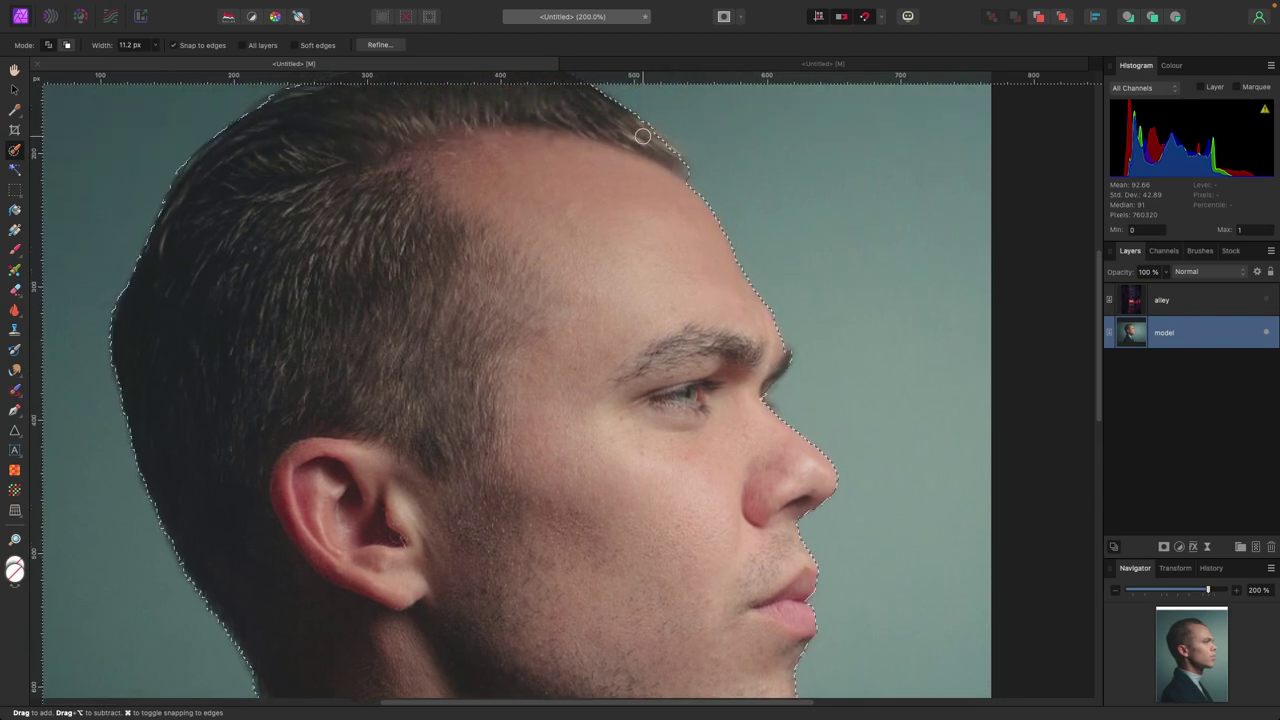
key(super+minus)
key(super+minus)
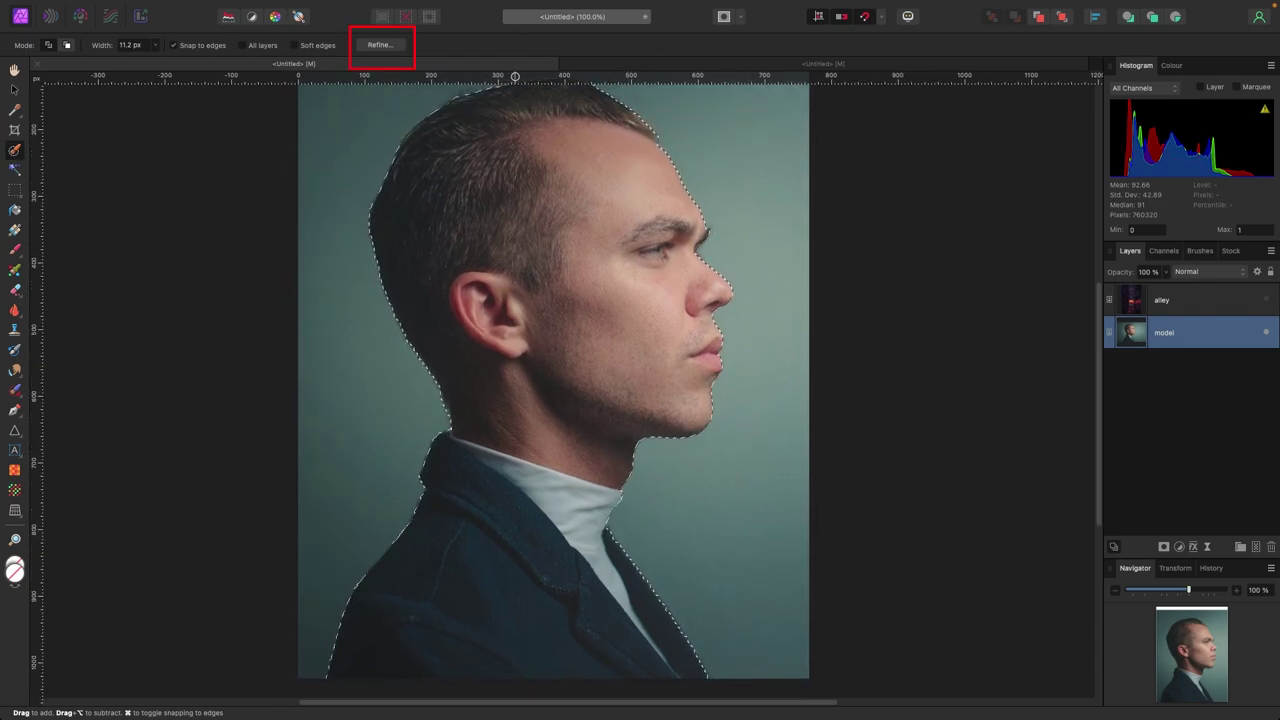
- Refine the selection of the man with matte edges kept on, and output the cutout to a new layer
click(385, 46)
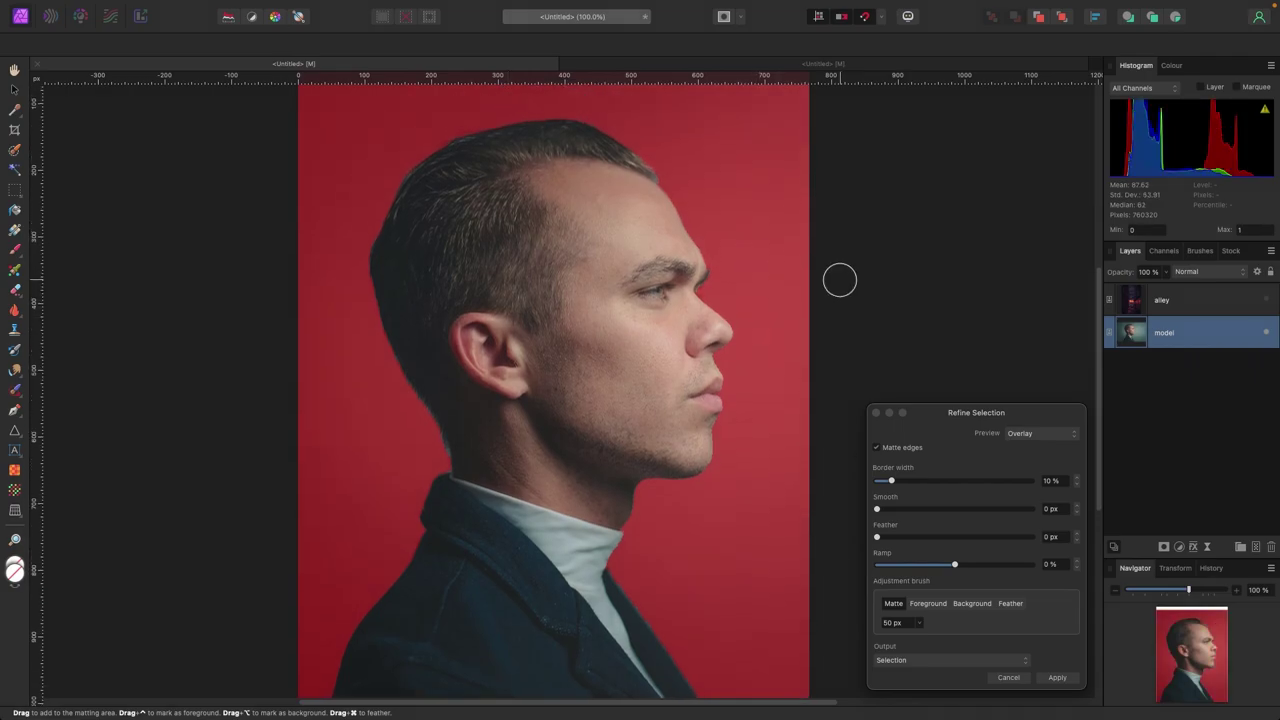
scroll(840, 280, up, 2)
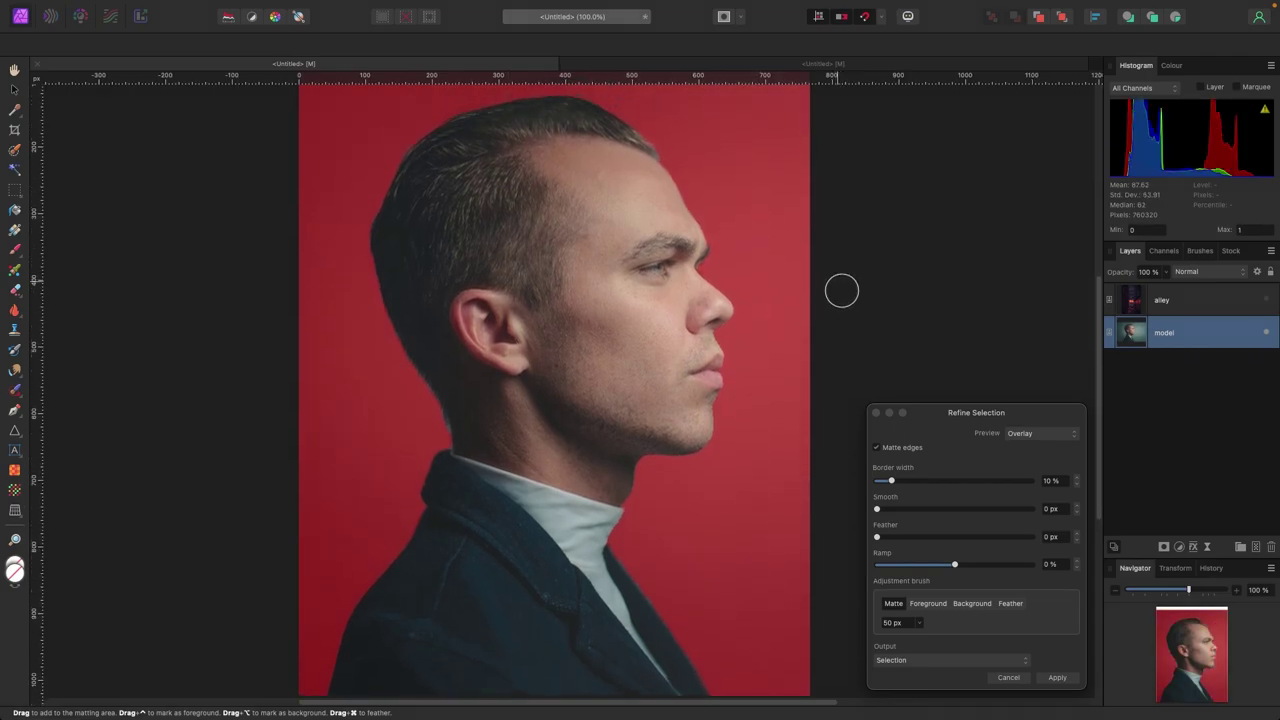
drag(964, 410, 932, 264)
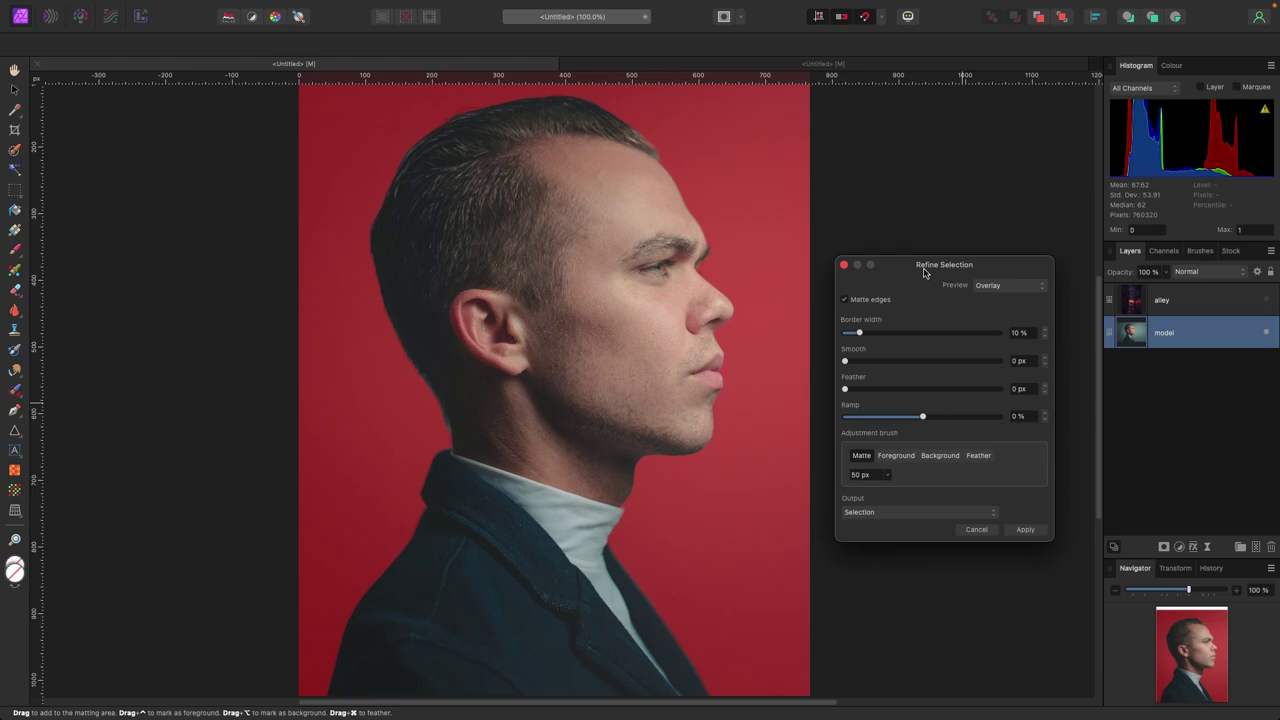
click(905, 514)
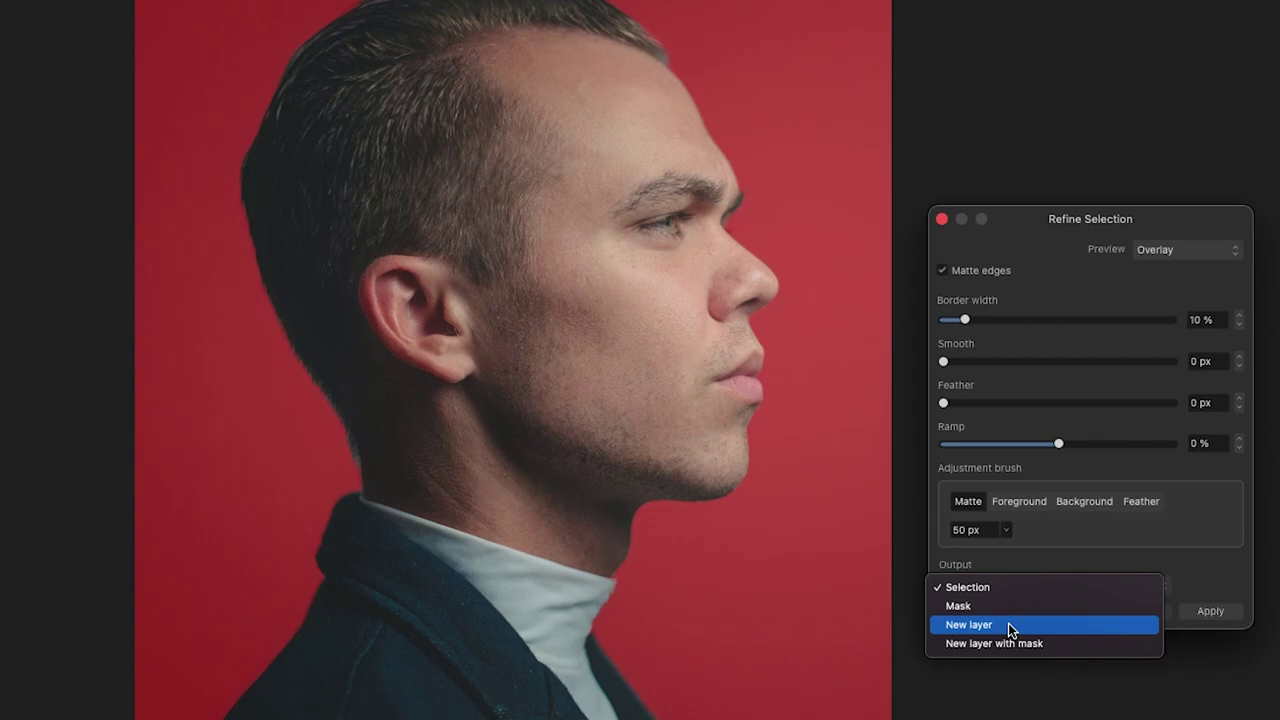
click(1008, 623)
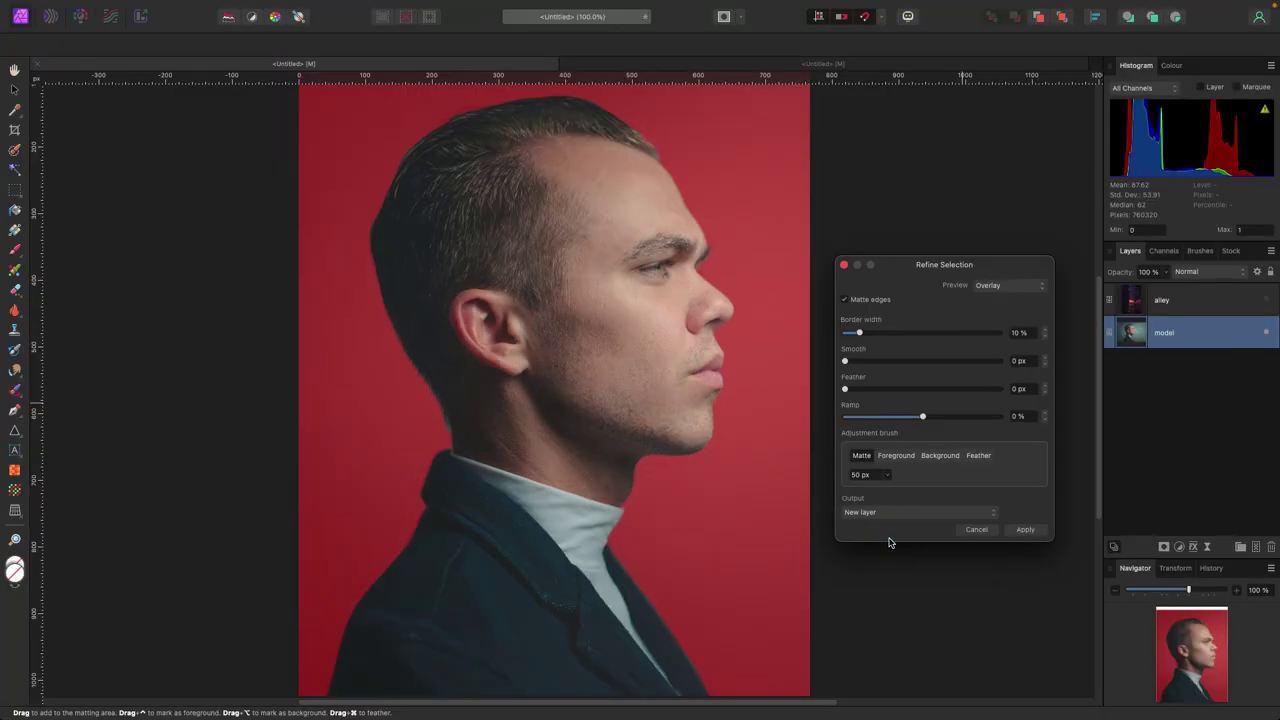
click(1207, 612)
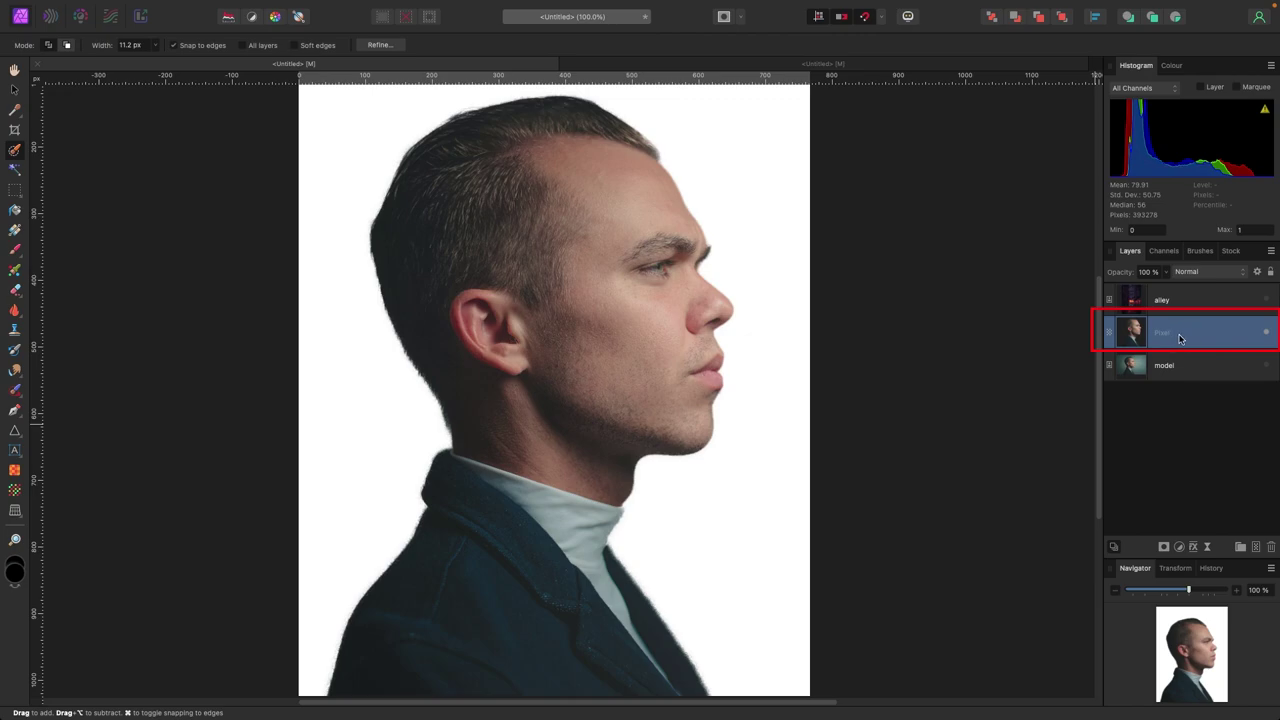
- Delete the original model layer and rename the cutout layer "new model dude"
click(1163, 368)
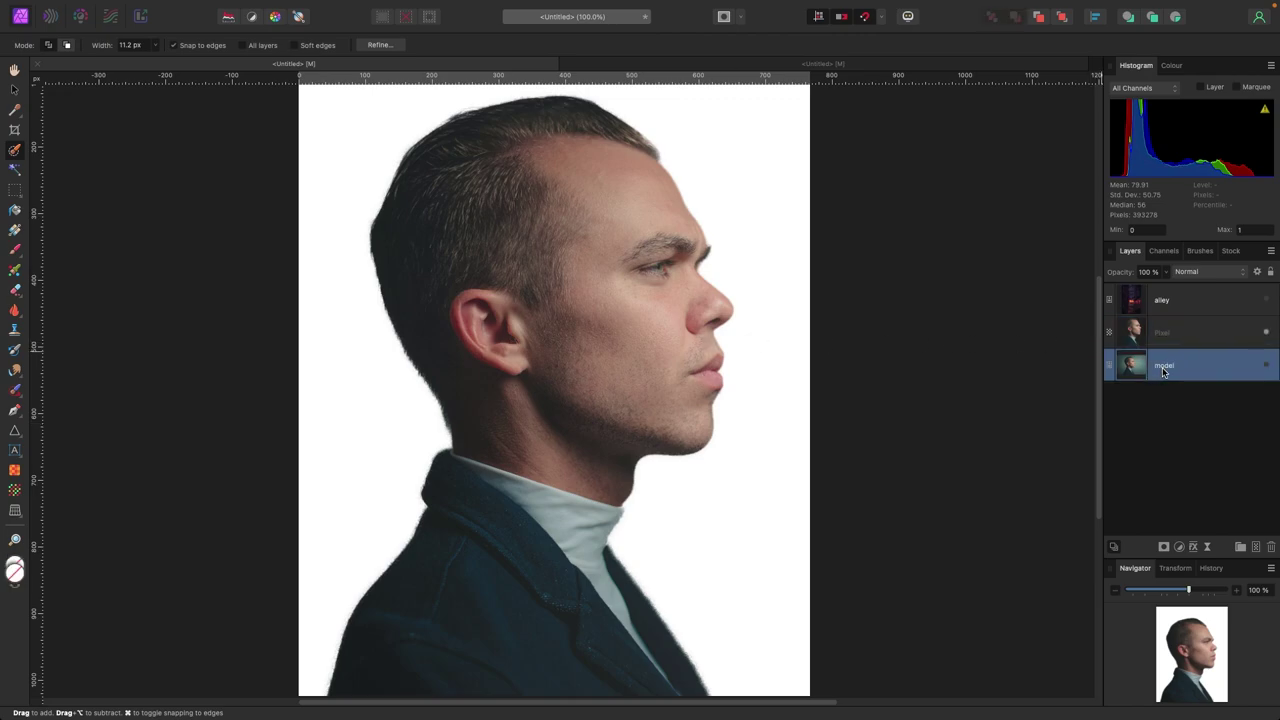
key(Delete)
double_click(1163, 332)
text(new n)
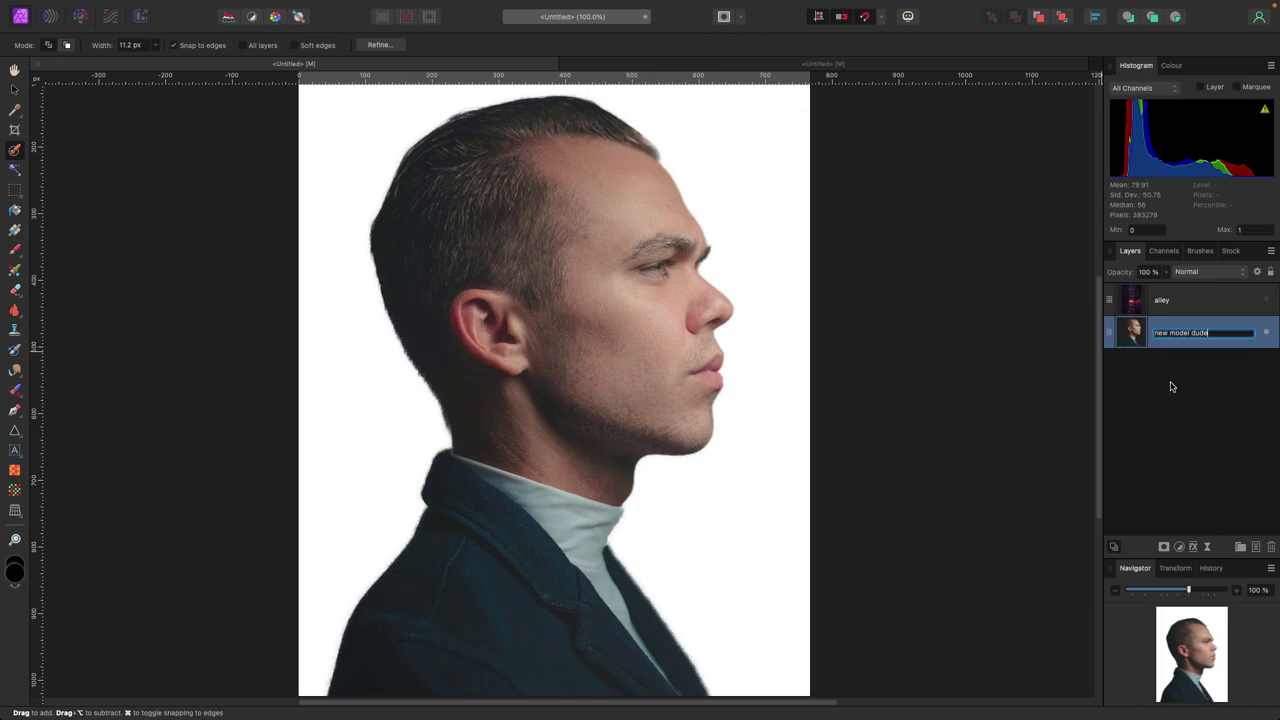
text(odel dude)
click(1172, 387)
- Add a Black & White adjustment to the cutout of the man and nest it inside the new model dude layer
click(14, 90)
click(629, 342)
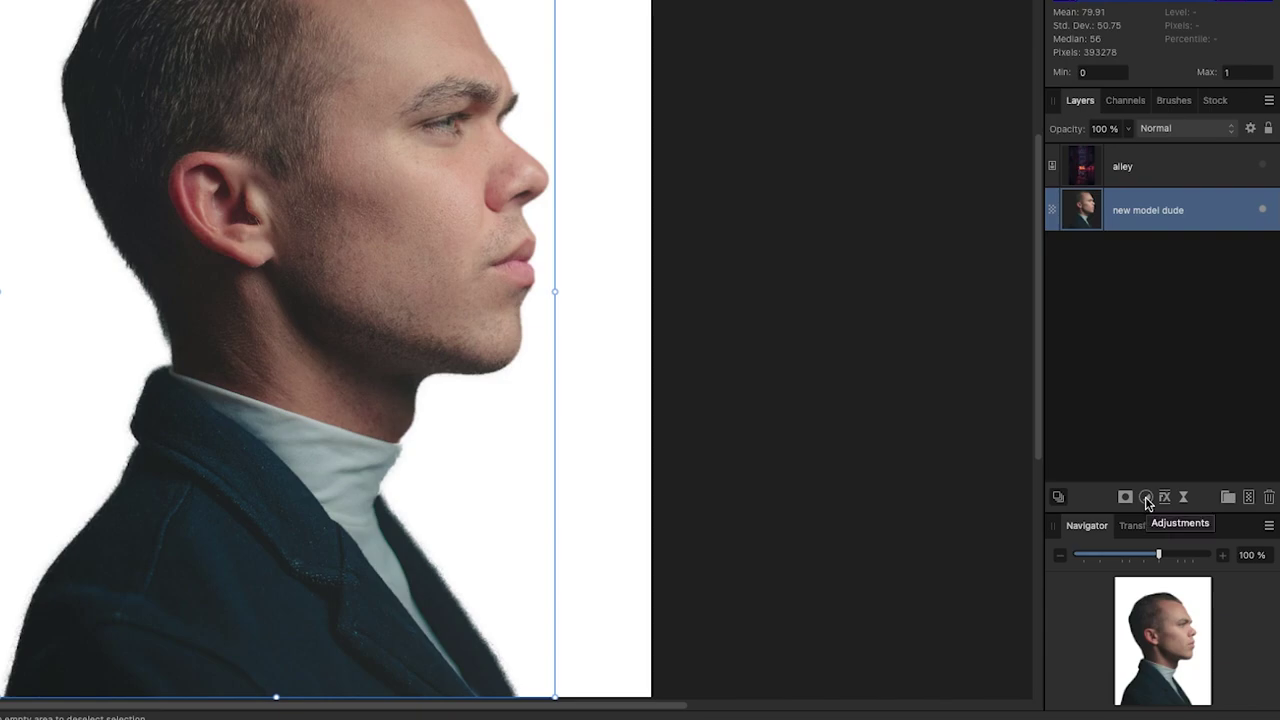
click(1146, 498)
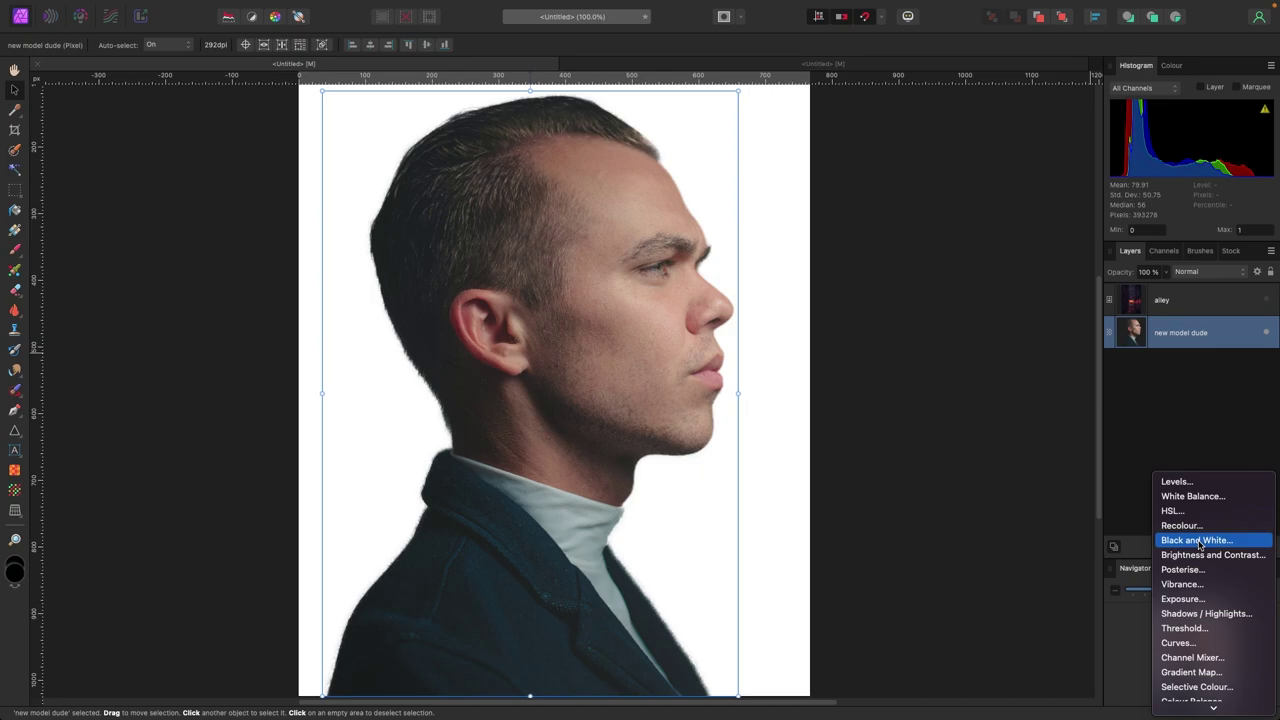
click(1170, 488)
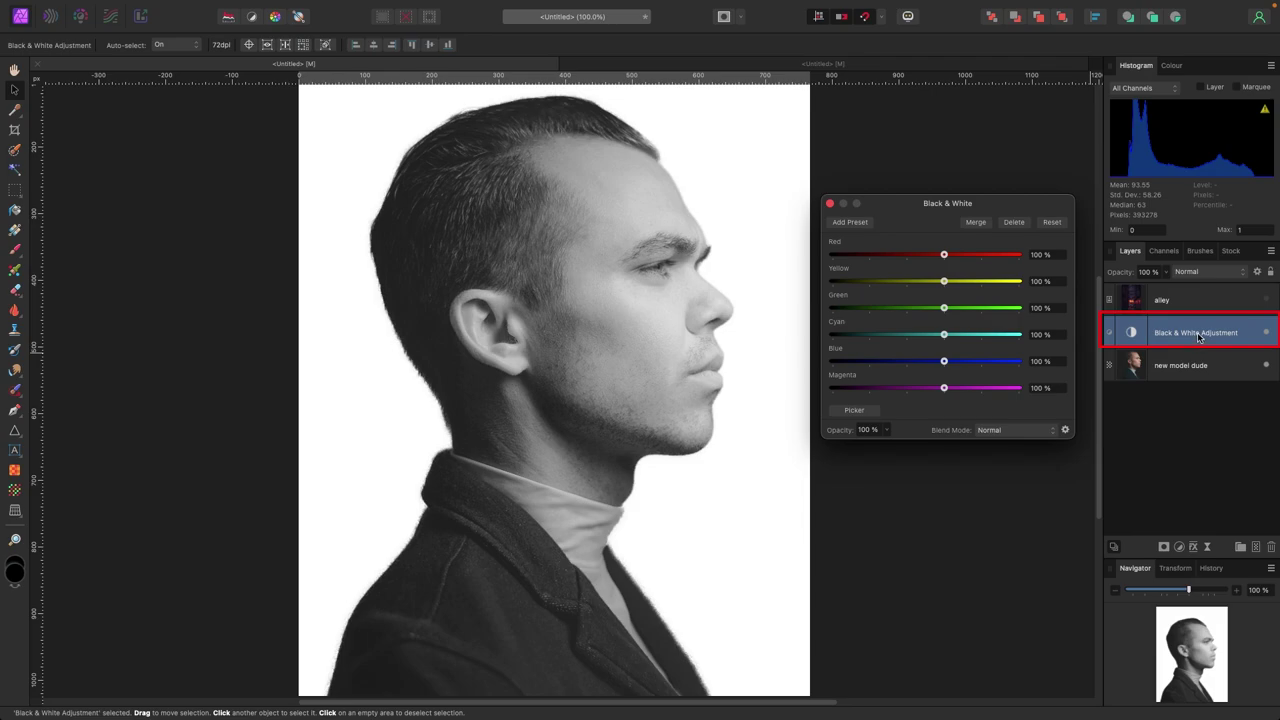
drag(1197, 332, 1200, 364)
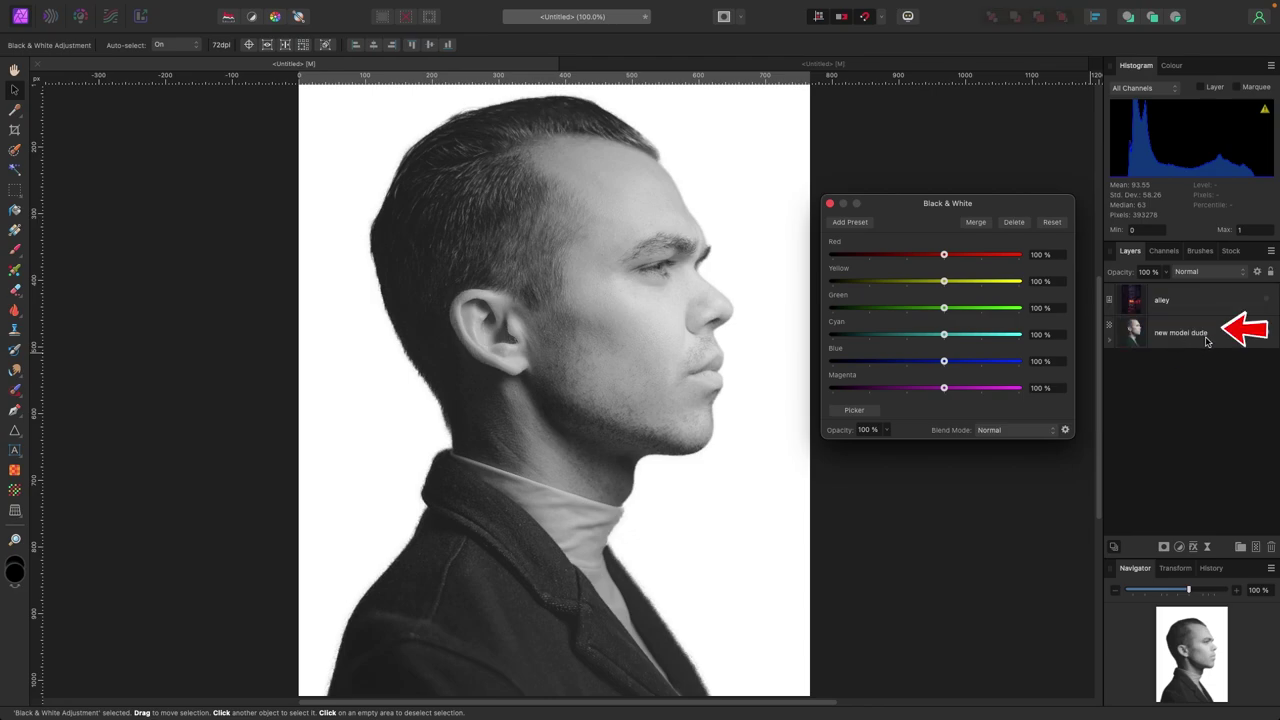
click(1111, 340)
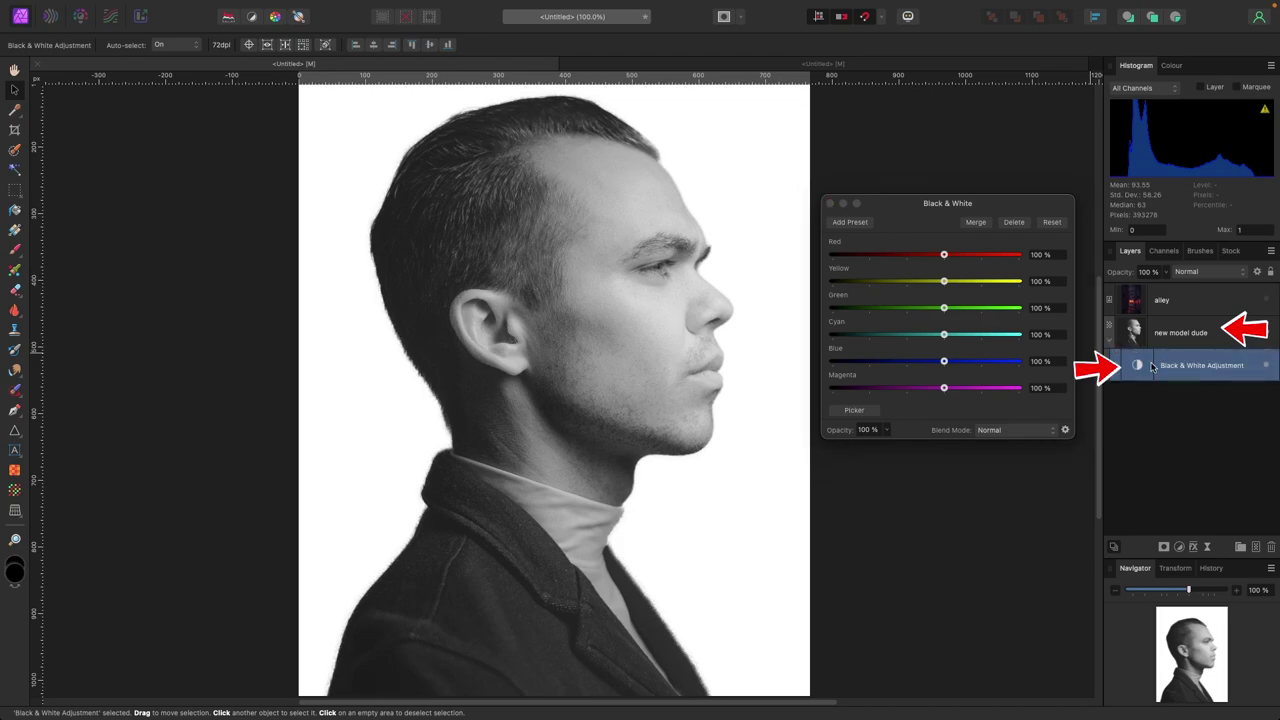
- Darken the black and white conversion with Red about -24%, Yellow 35%, Green 56%, Blue 62% and Magenta 53%
drag(950, 202, 951, 209)
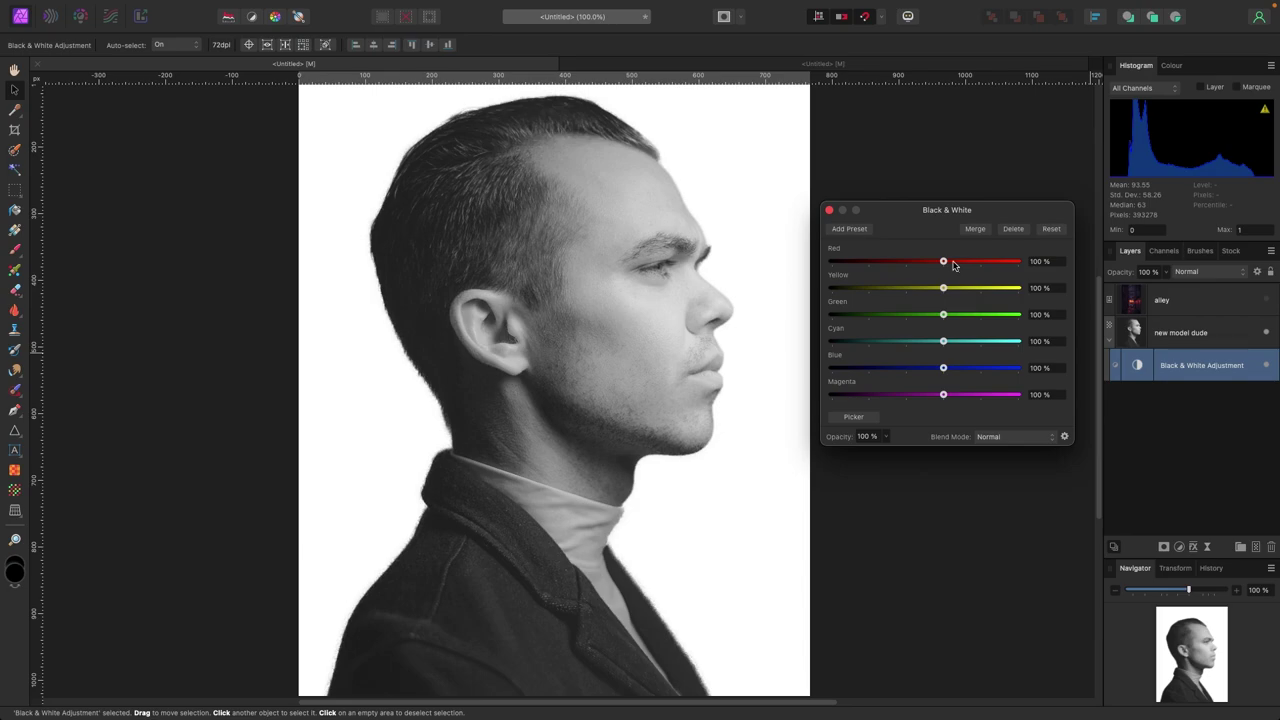
drag(943, 262, 927, 316)
drag(943, 368, 926, 395)
drag(908, 262, 896, 262)
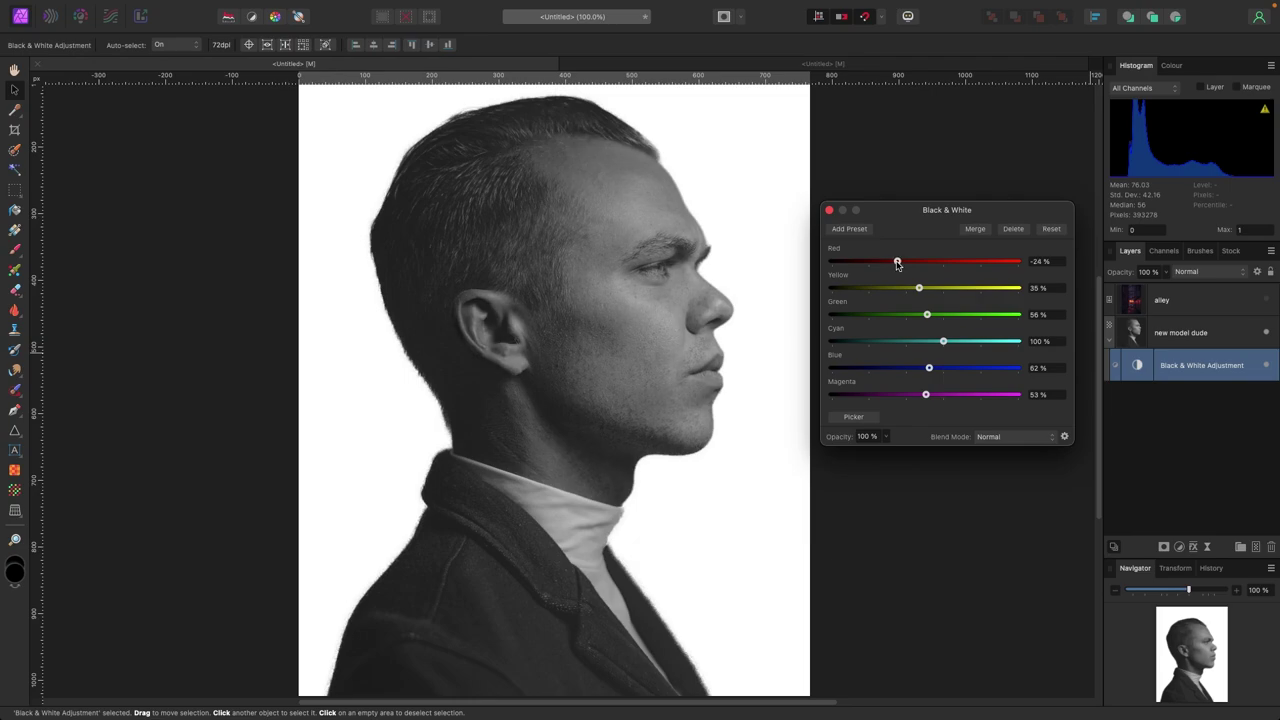
click(829, 212)
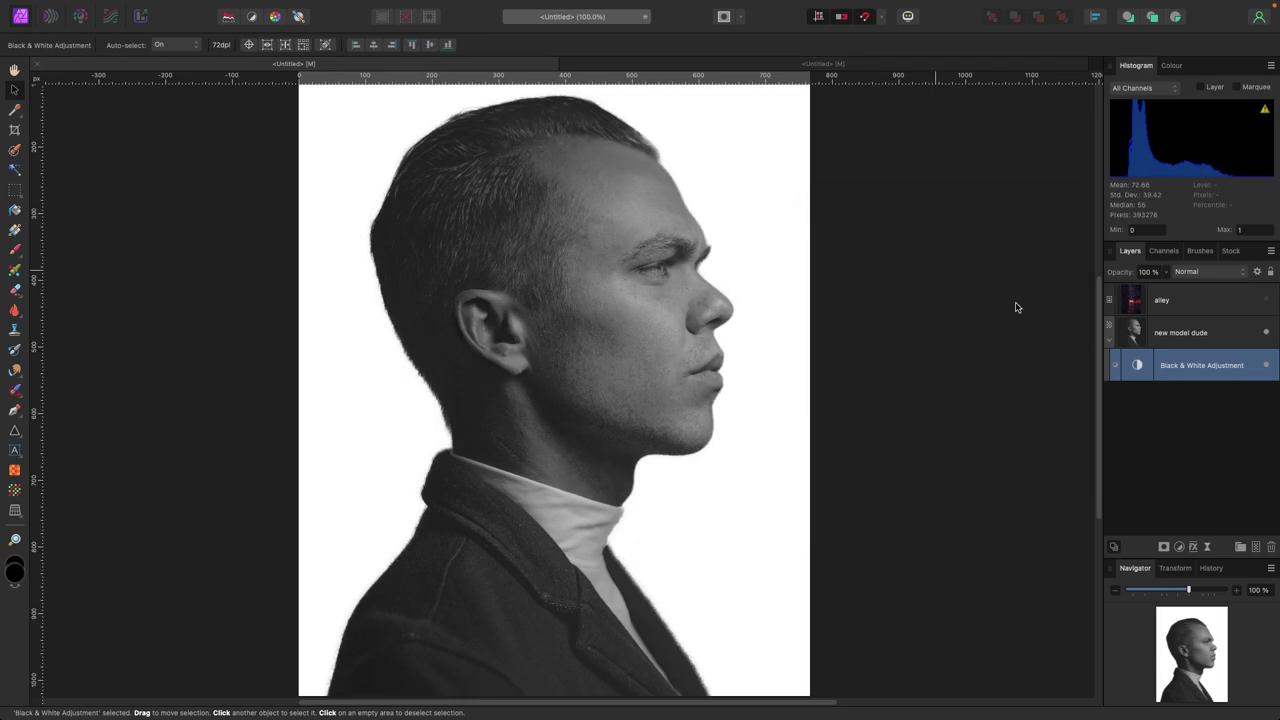
click(1109, 341)
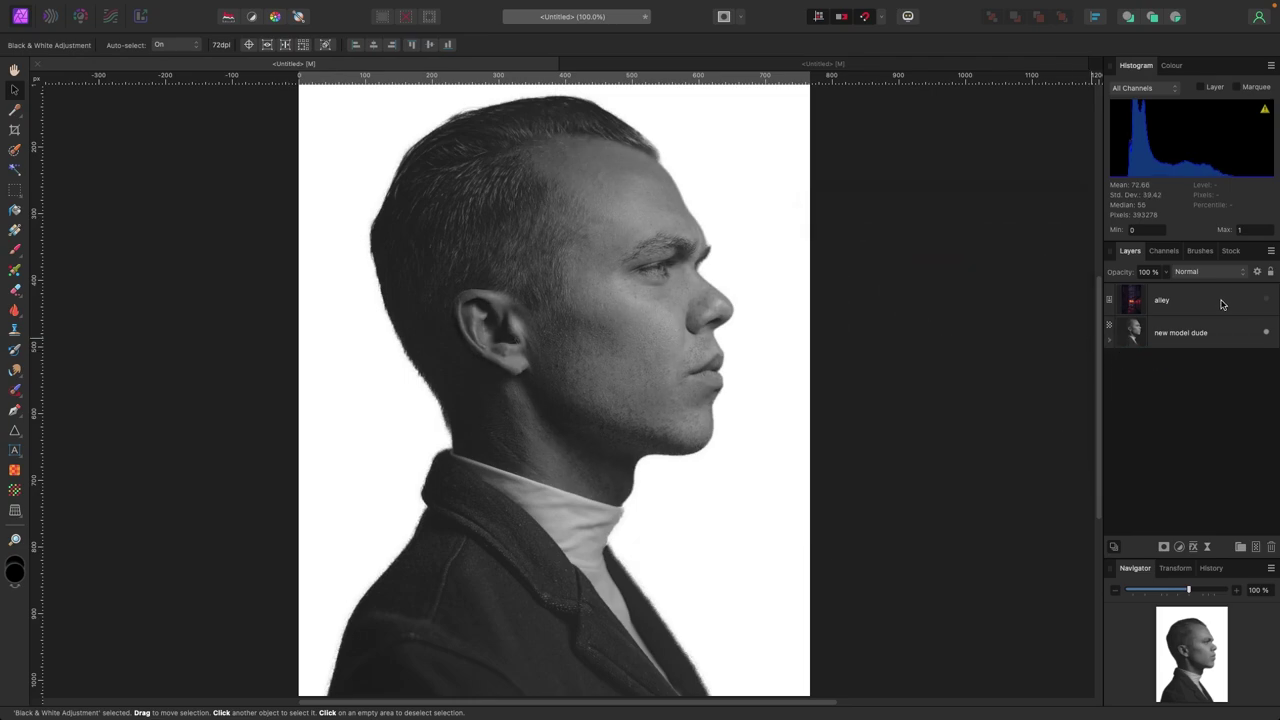
- Show the alley layer and clip it inside the new model dude layer, above the Black & White adjustment
click(1266, 299)
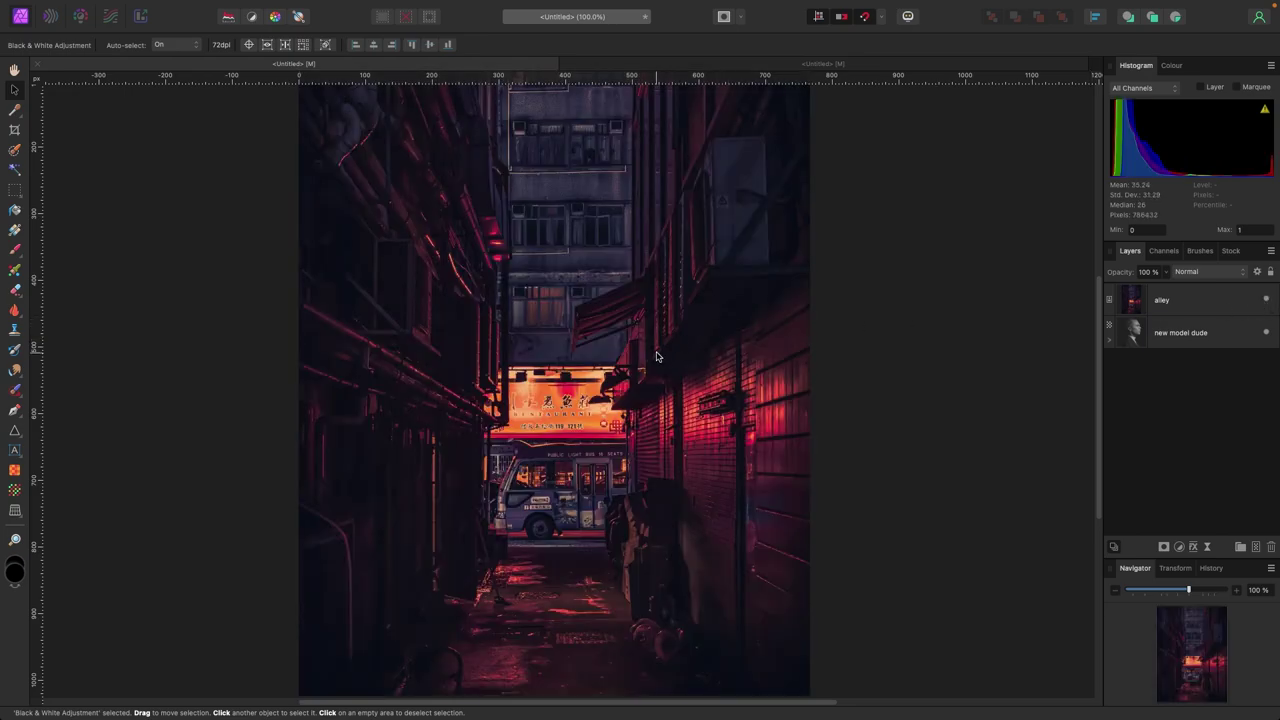
scroll(659, 355, down, 2)
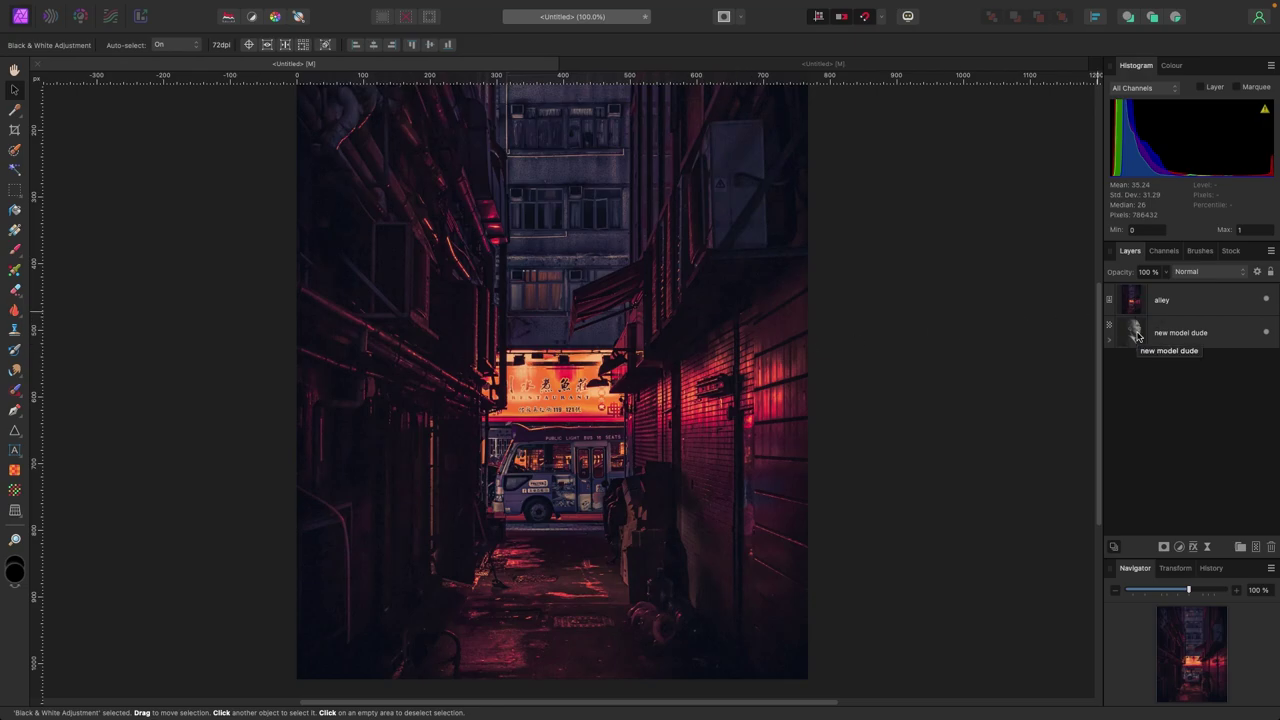
click(1183, 302)
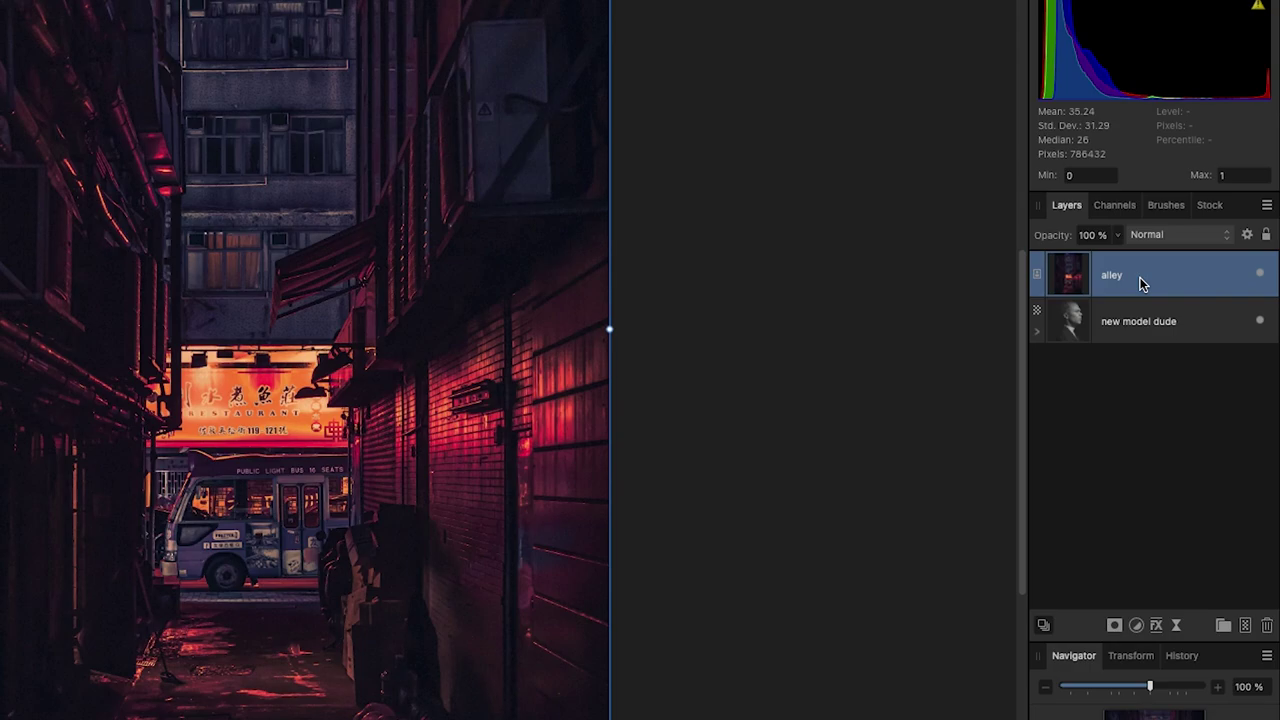
drag(1139, 274, 1139, 323)
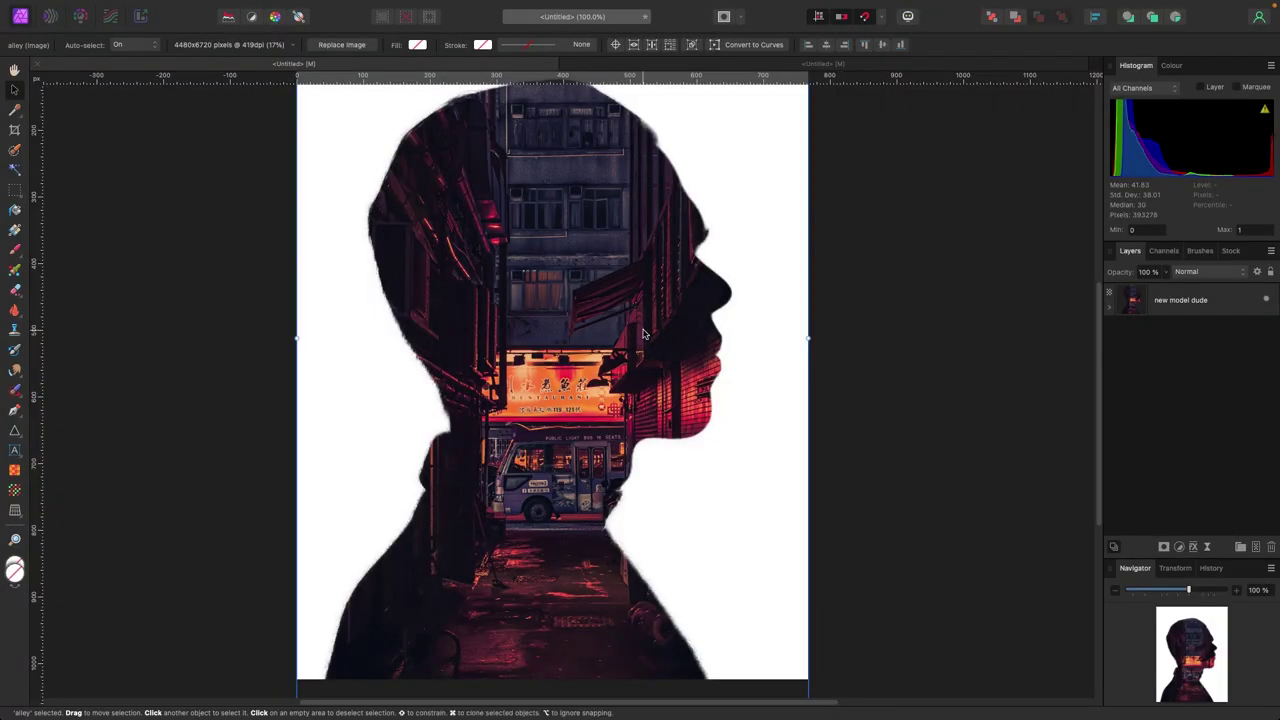
click(1108, 305)
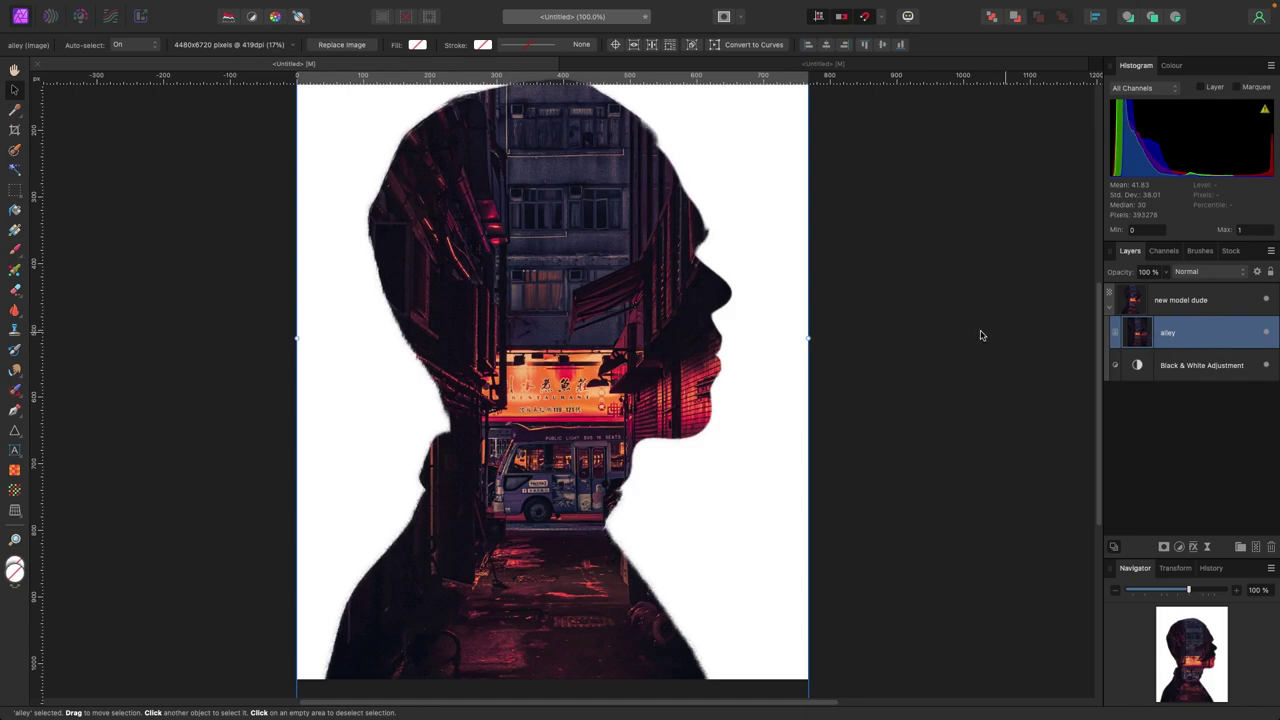
- Add a regular mask to the alley layer and make the mask the active target
scroll(754, 317, up, 2)
scroll(755, 320, down, 2)
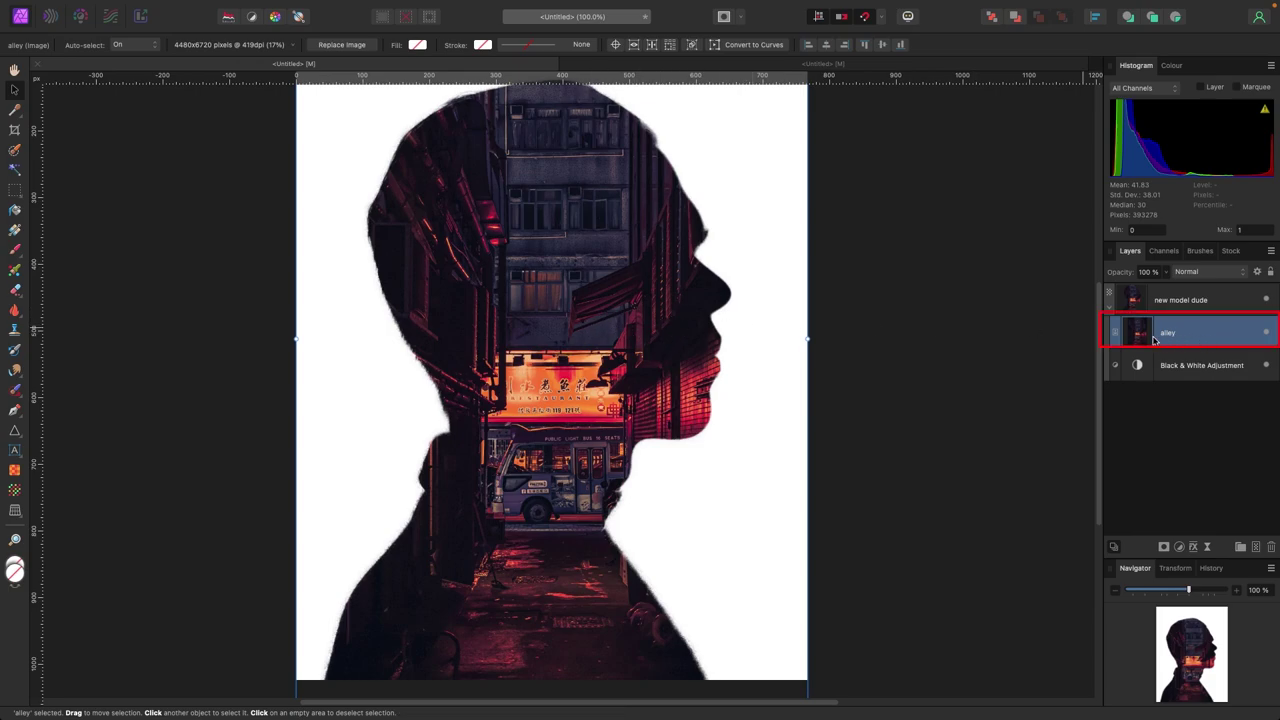
click(1165, 548)
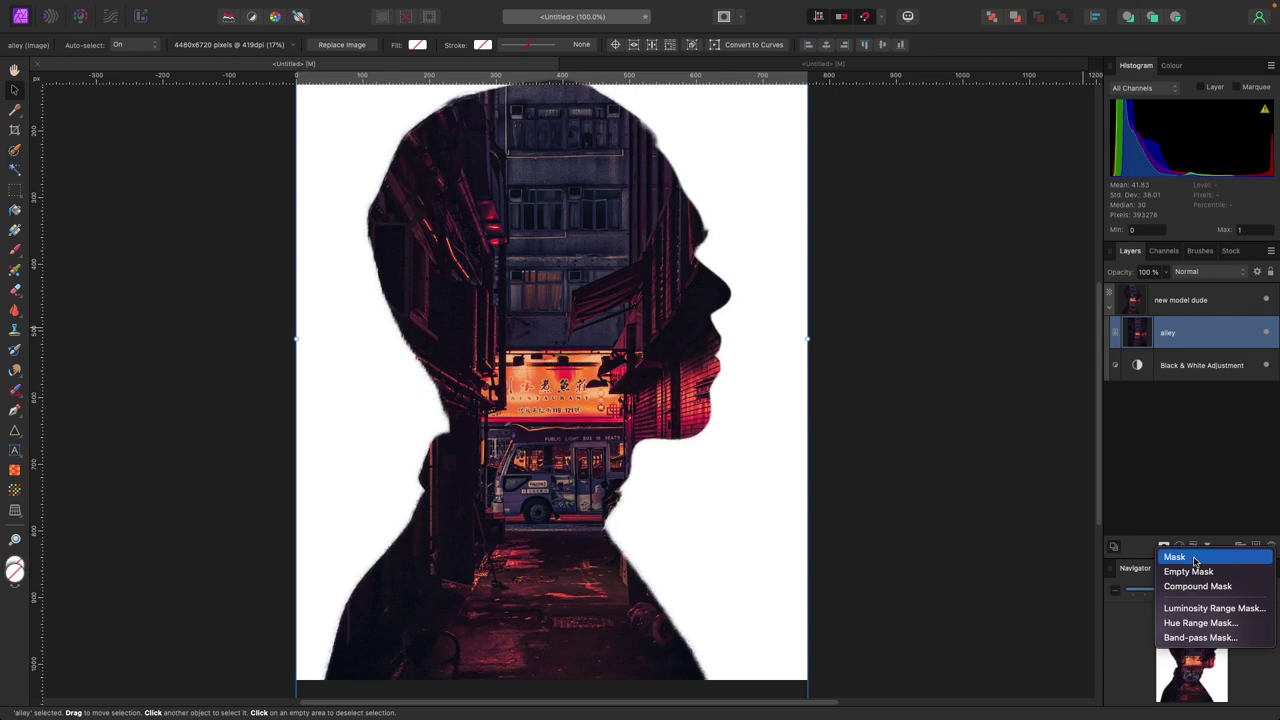
click(1194, 558)
click(1178, 338)
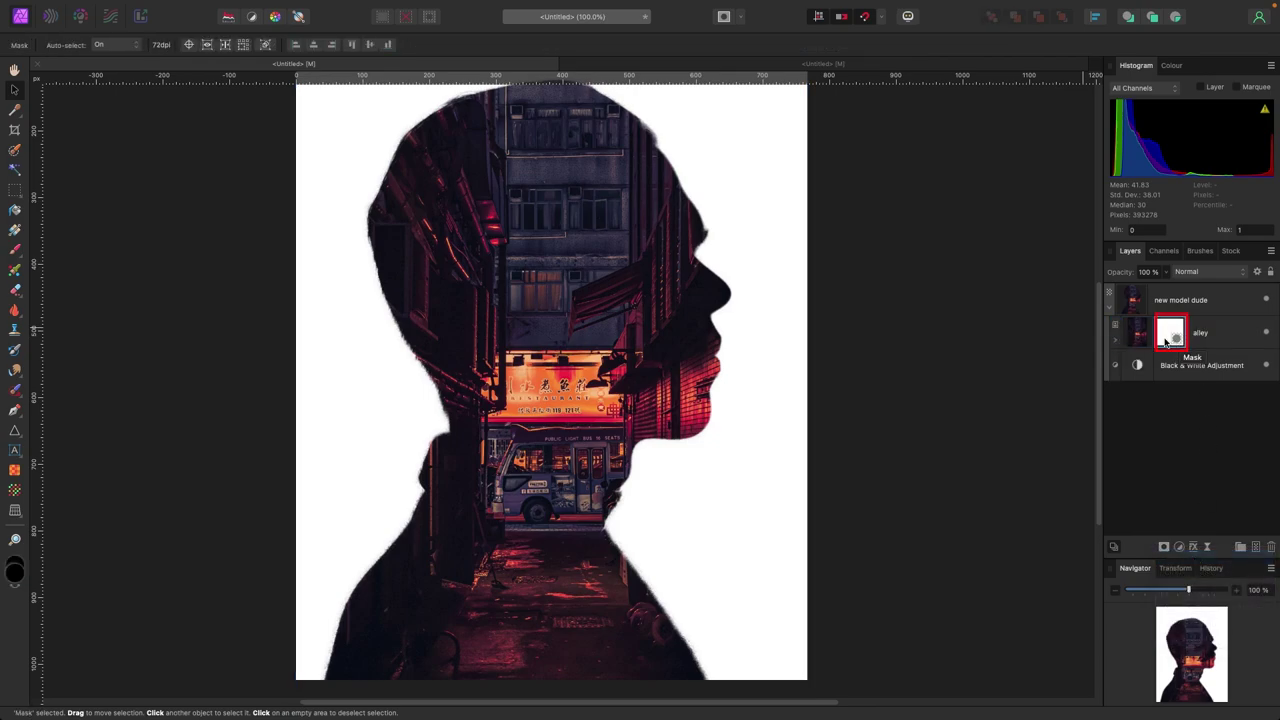
- Draw a linear white-to-black gradient on the alley mask from the back of the neck to the nose, shifting its midpoint toward the face
click(1173, 340)
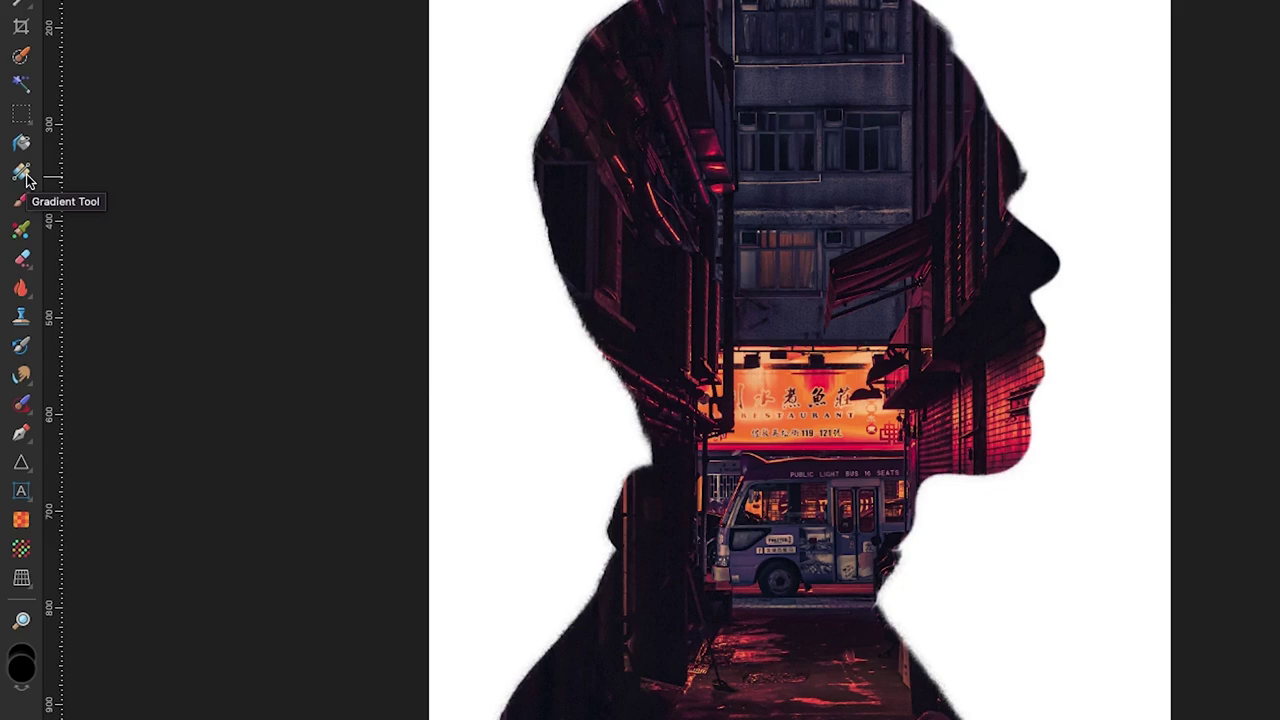
click(24, 174)
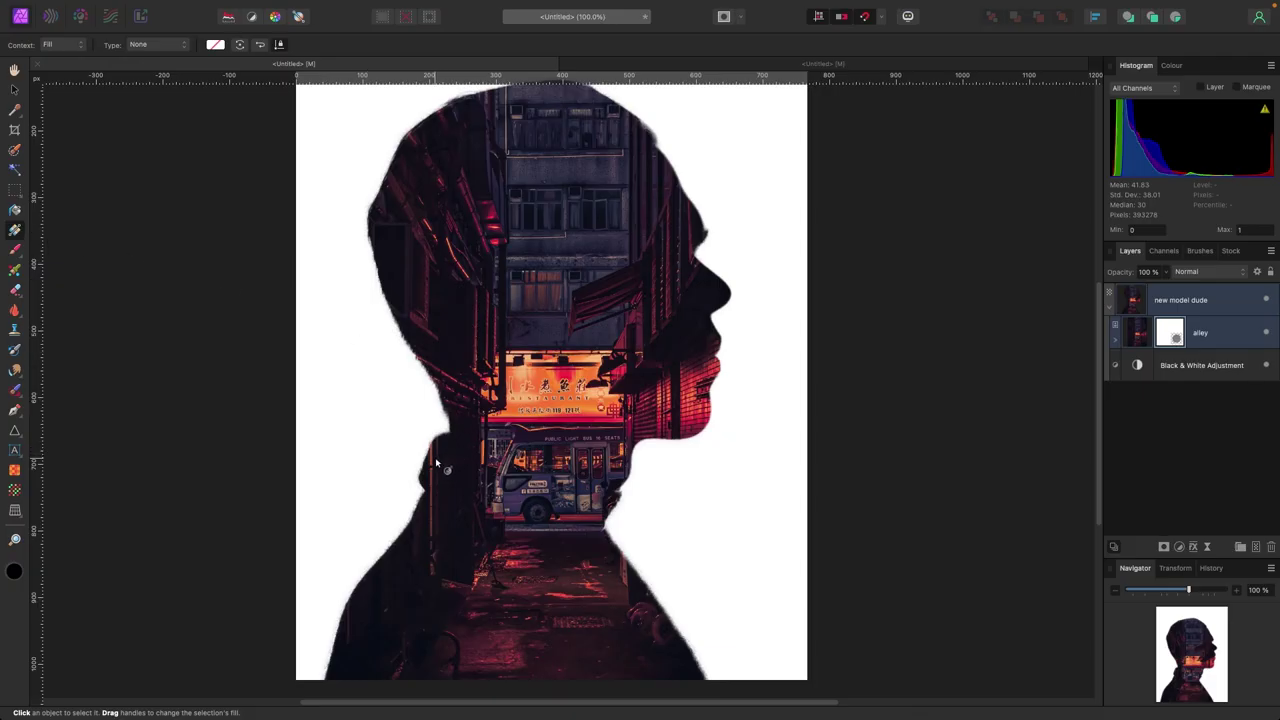
drag(435, 457, 694, 295)
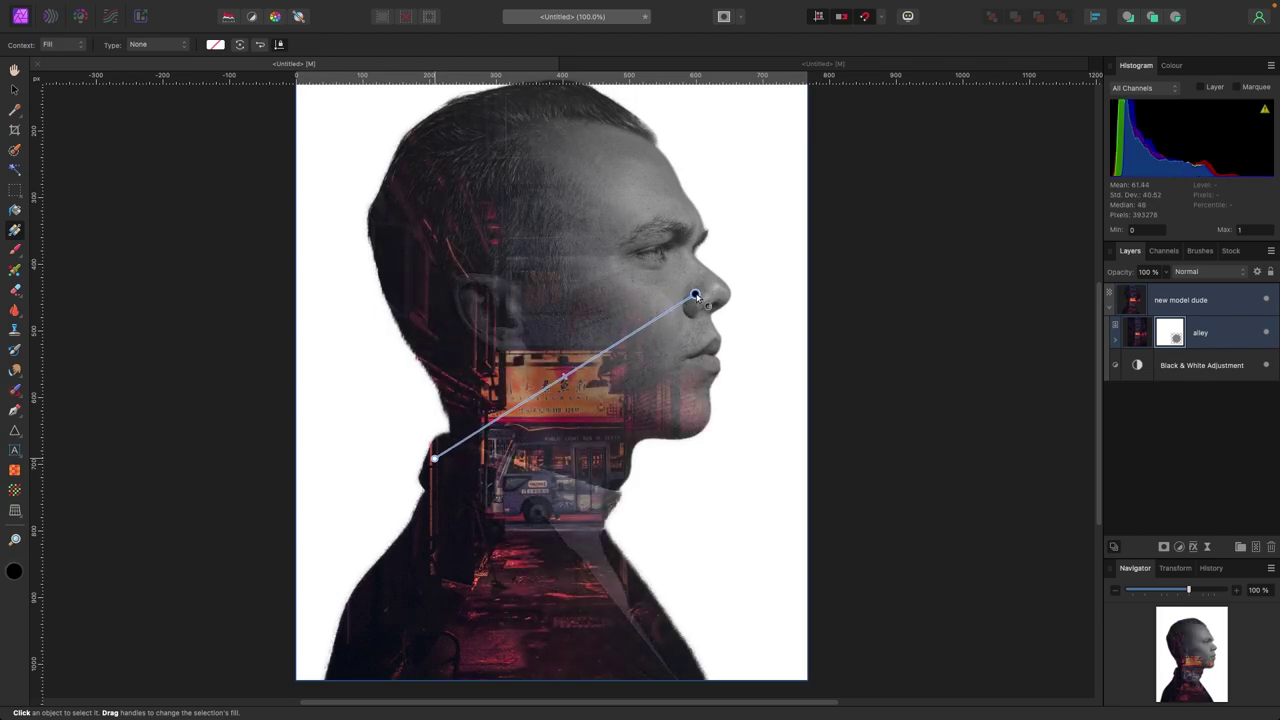
click(568, 376)
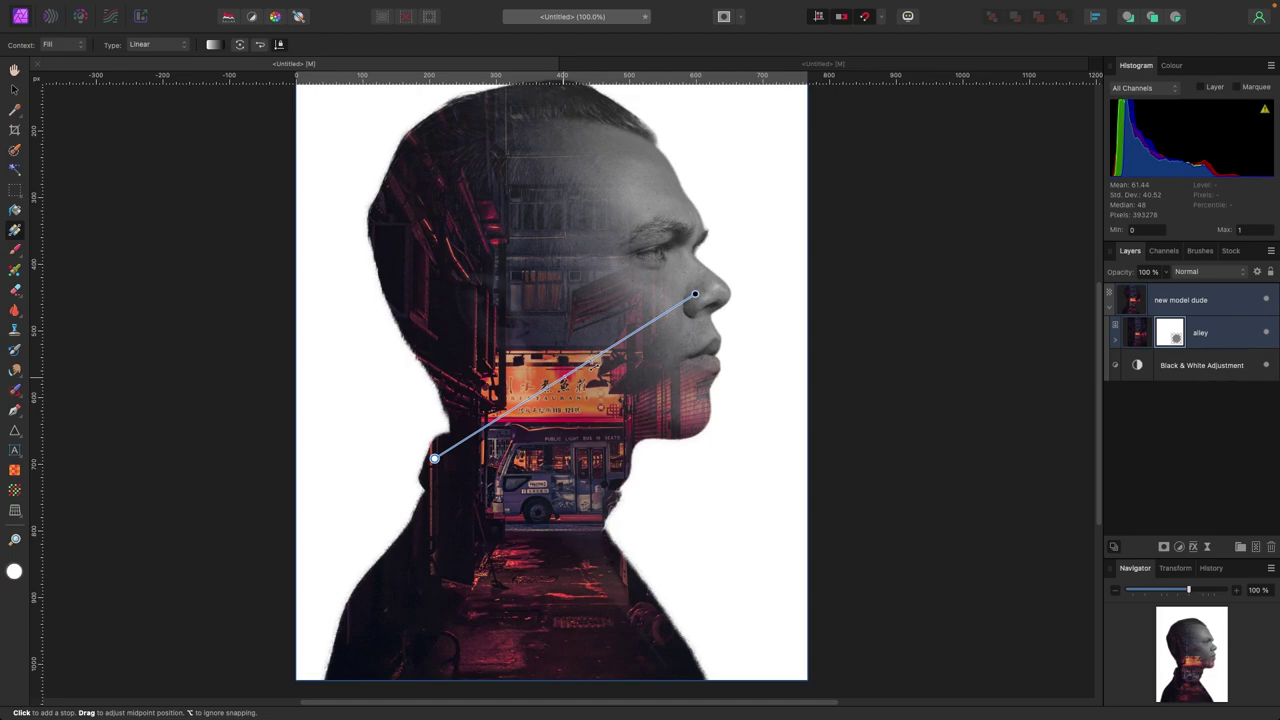
drag(592, 366, 620, 350)
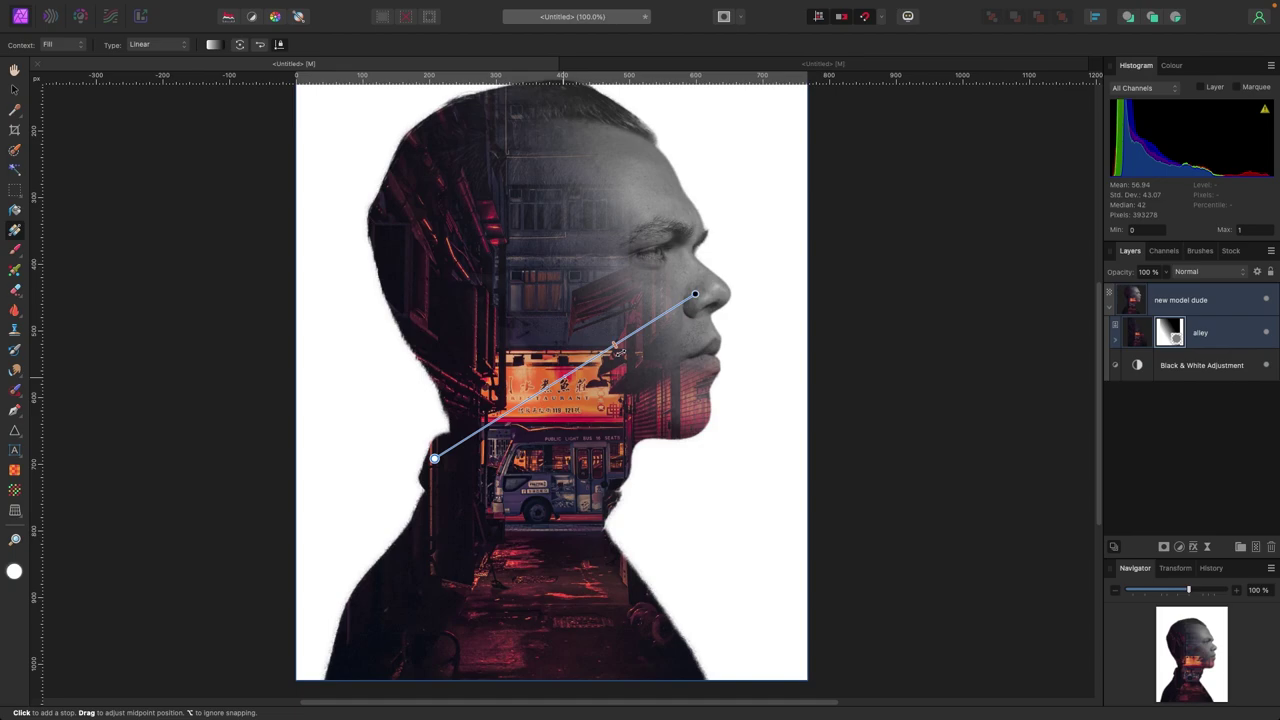
click(14, 90)
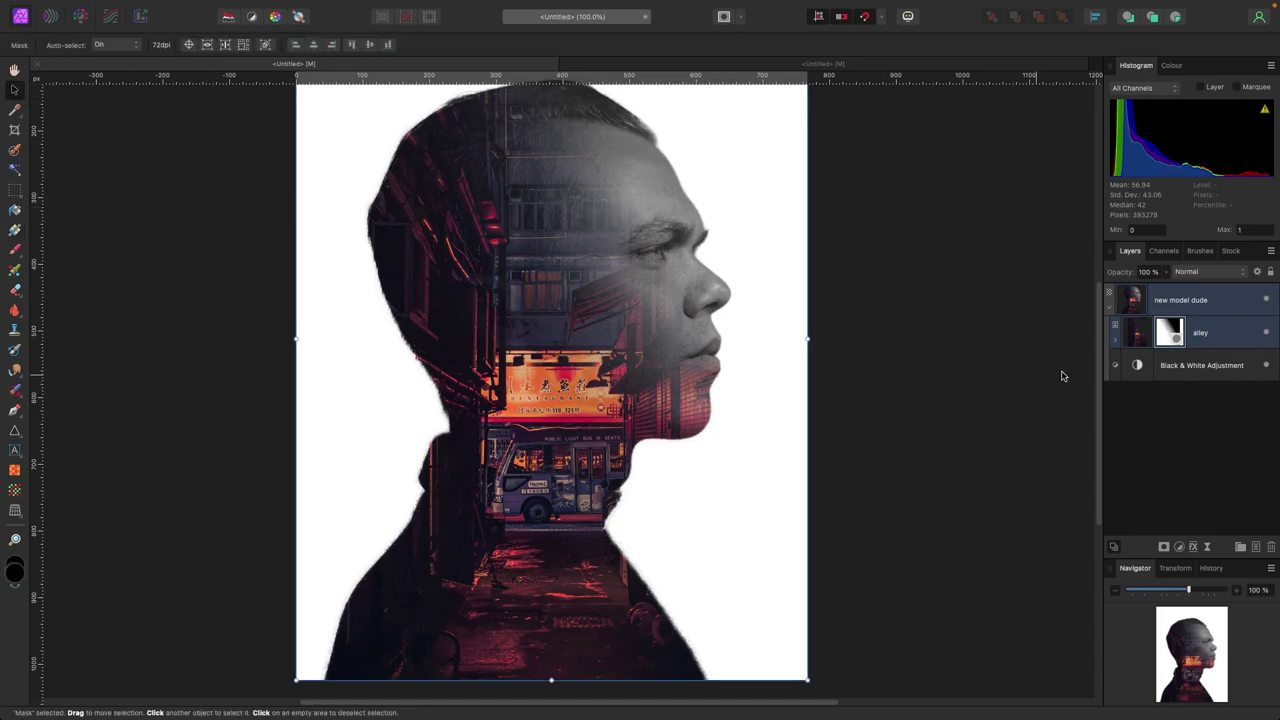
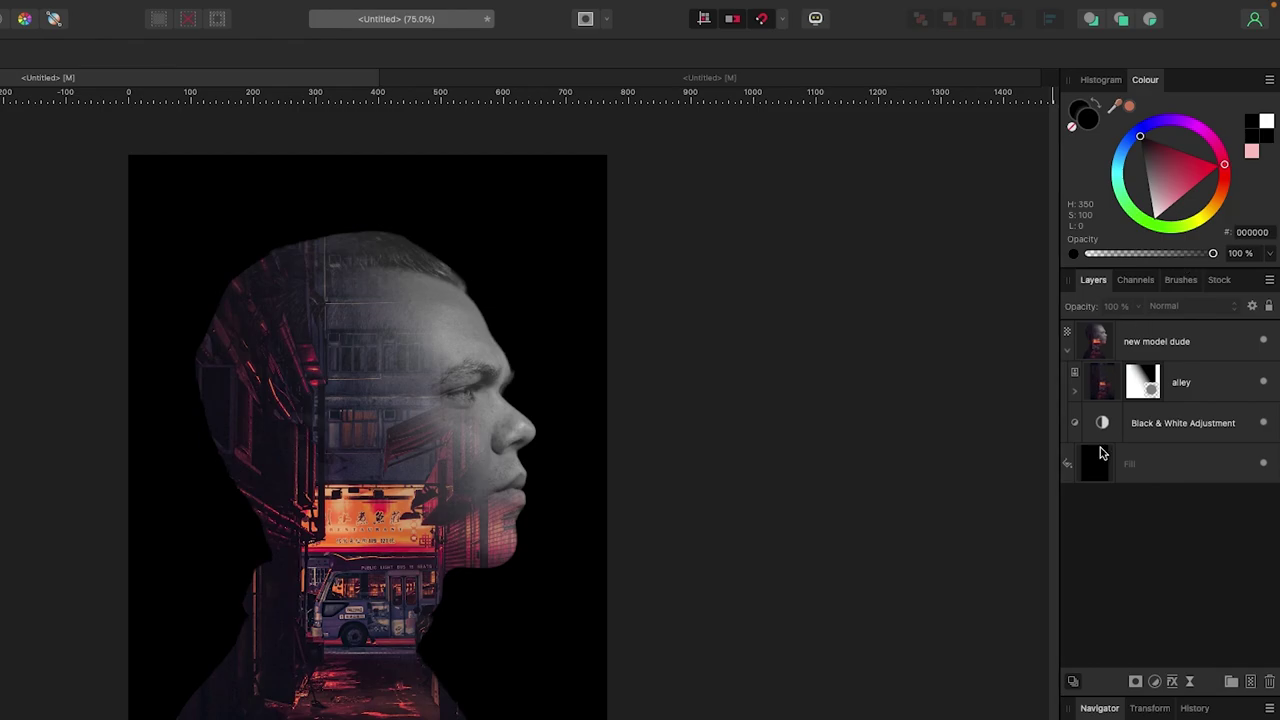
- Set the colour noise of the black Fill layer to 84% to give the background a grainy texture
click(1151, 458)
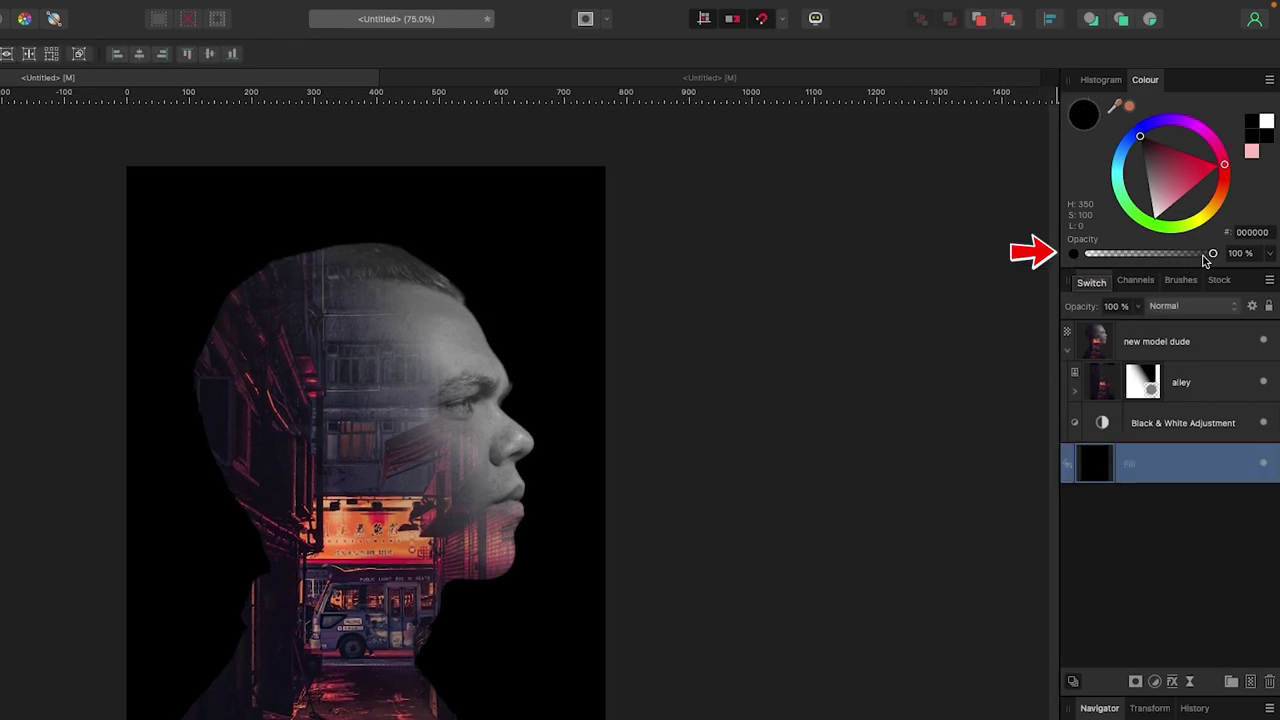
drag(1212, 254, 1237, 263)
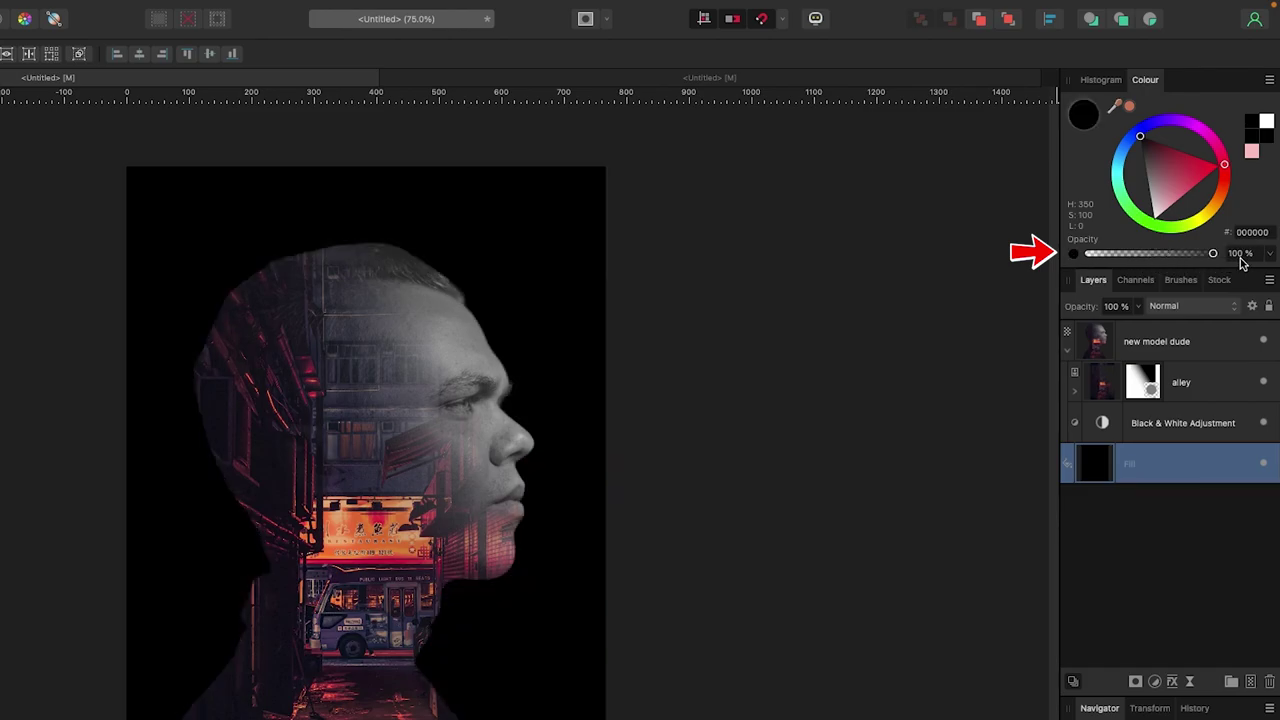
click(1076, 255)
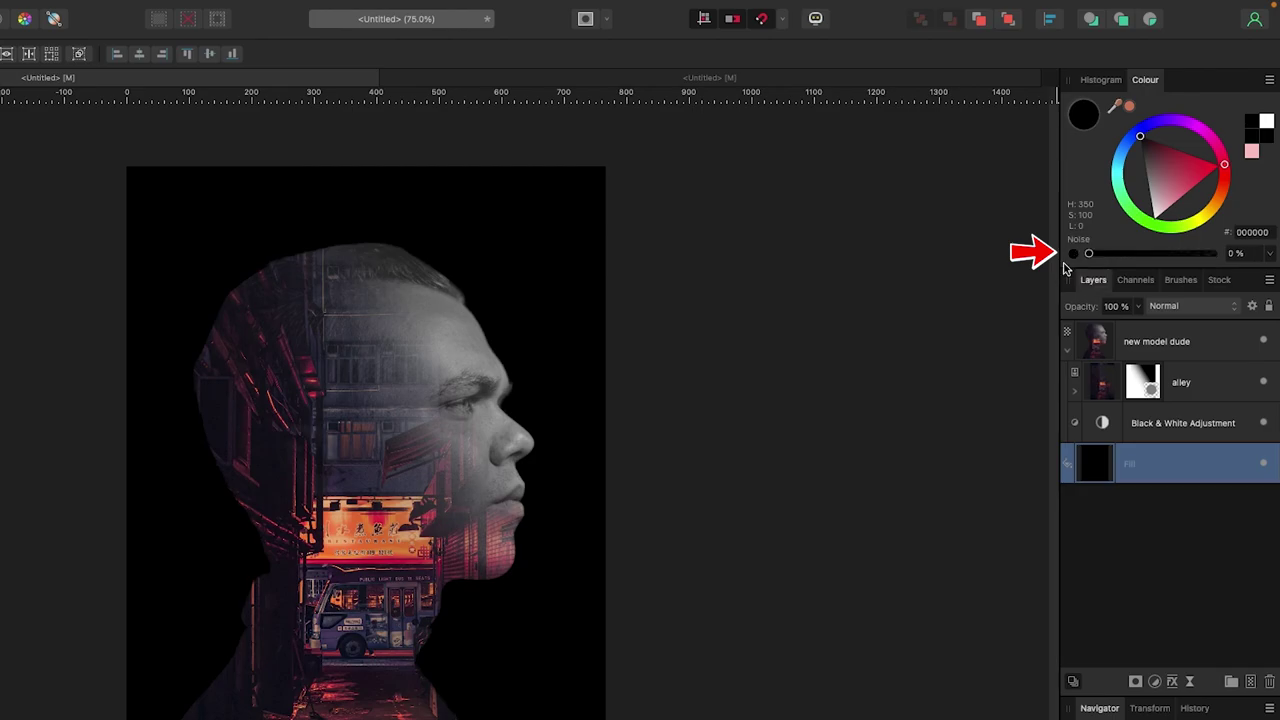
key(super+equal)
key(super+equal)
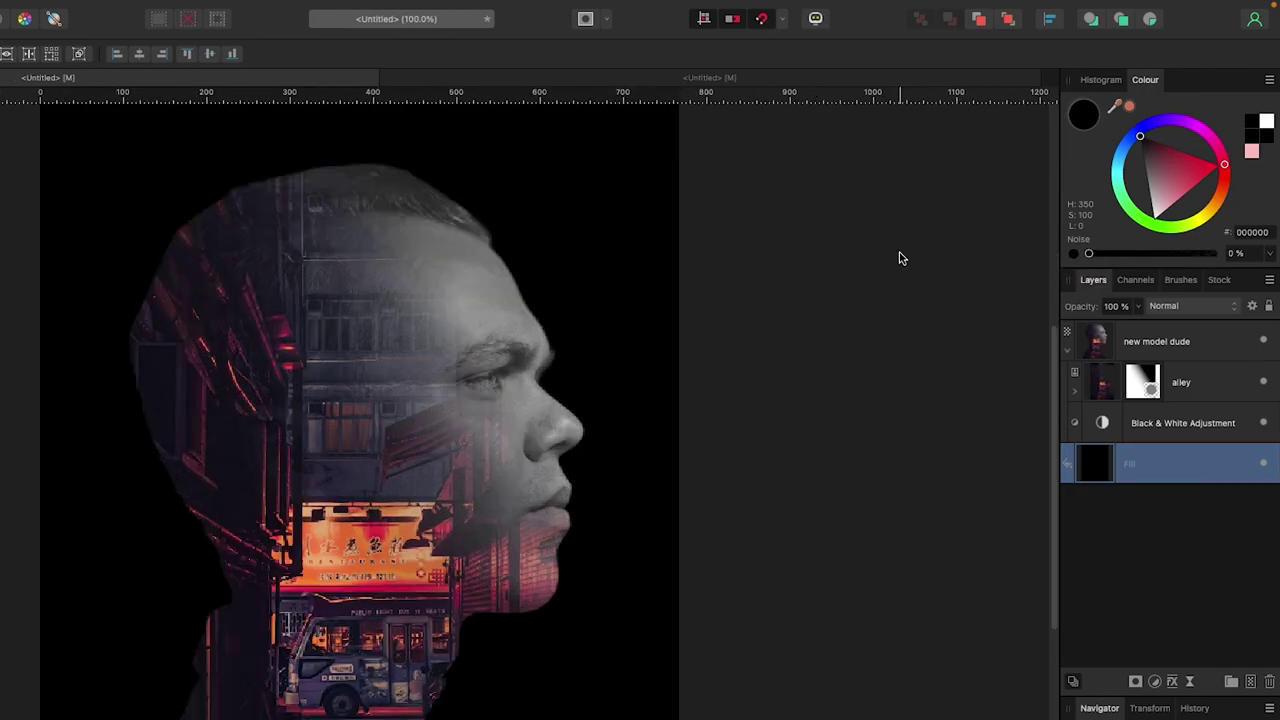
scroll(900, 261, up, 5)
scroll(900, 261, right, 2)
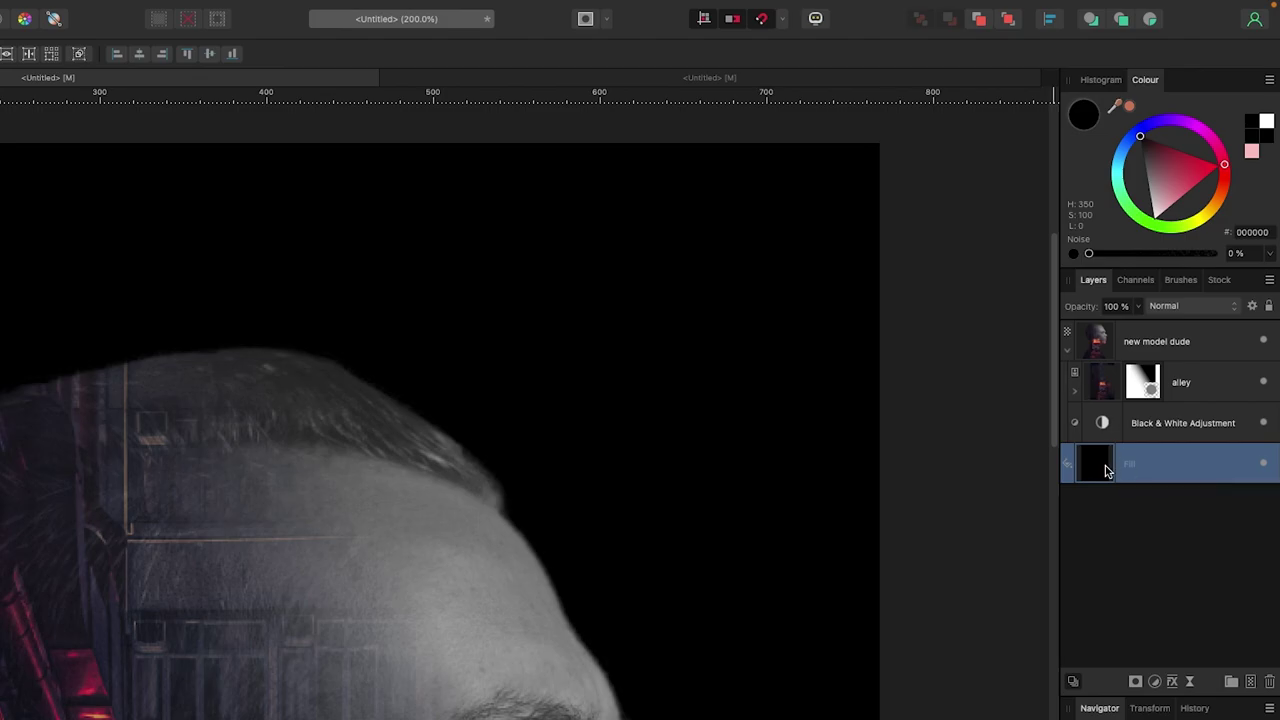
drag(1090, 254, 1198, 262)
key(super+equal)
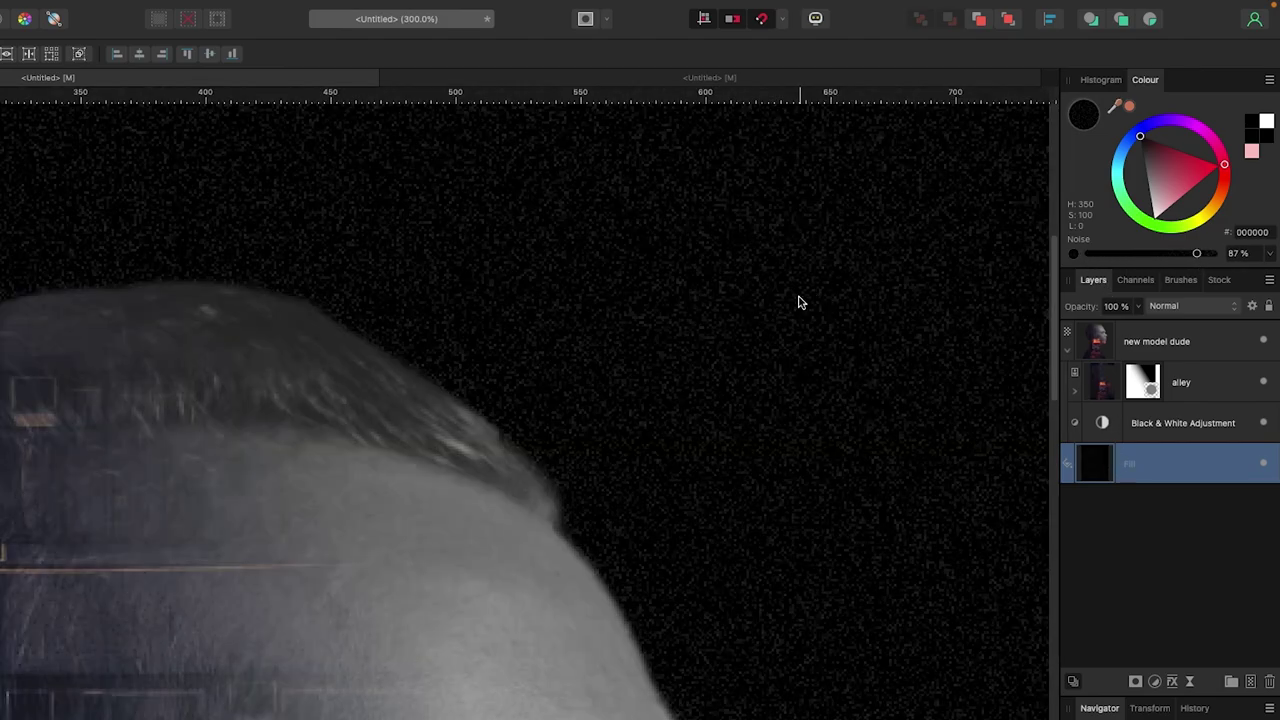
scroll(797, 300, up, 3)
scroll(797, 300, right, 2)
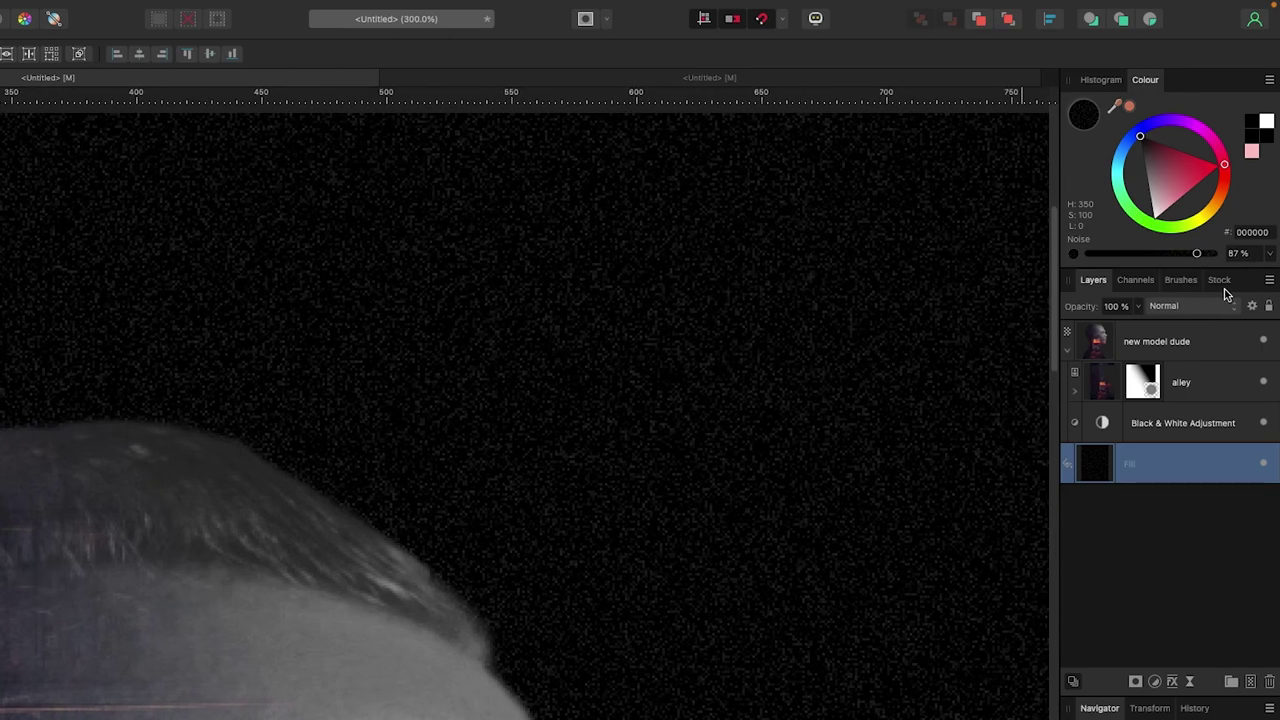
mouse_move(1196, 253)
mouse_down()
mouse_move(1088, 264)
mouse_move(1250, 262)
mouse_move(1195, 258)
mouse_up()
key(super+1)
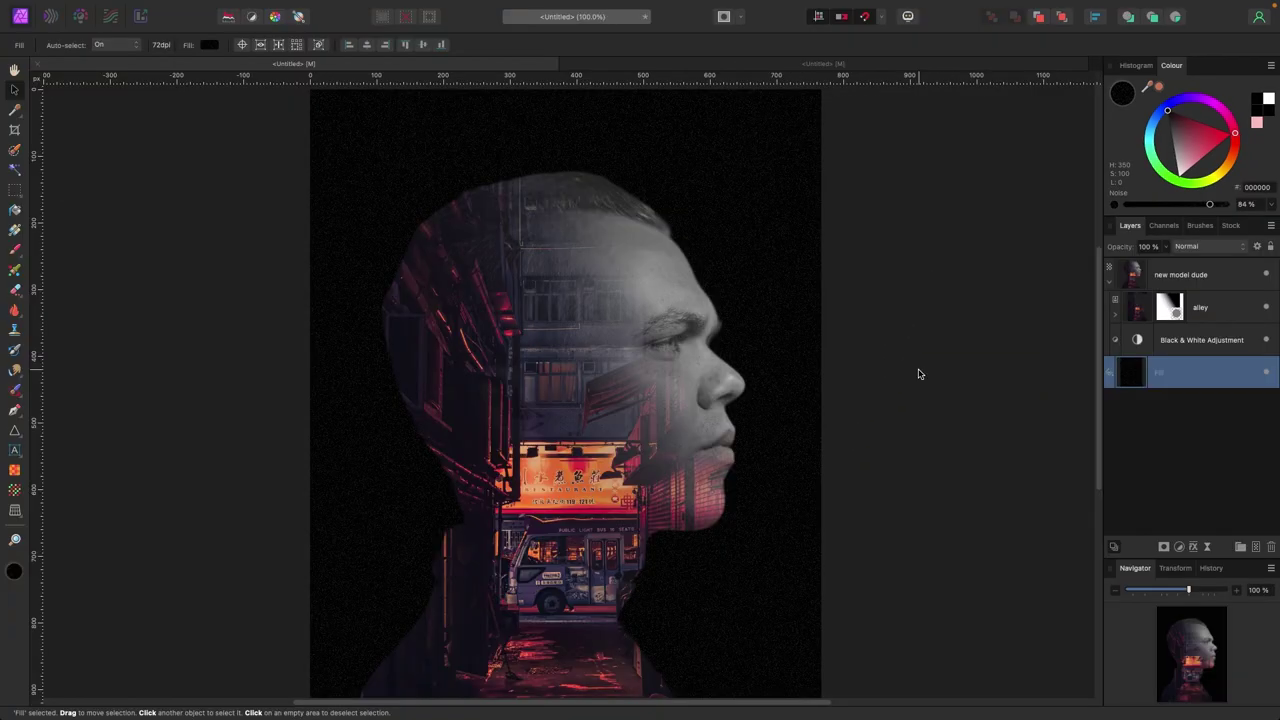
scroll(918, 374, down, 3)
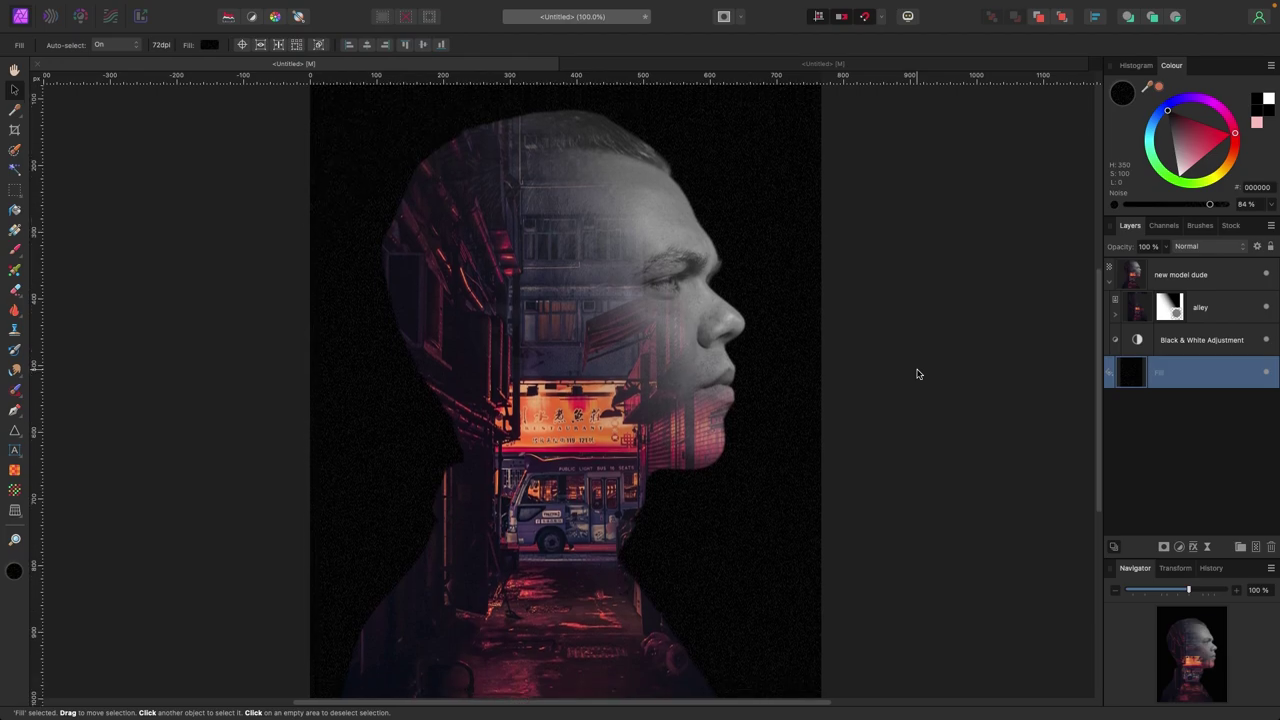
key(super+minus)
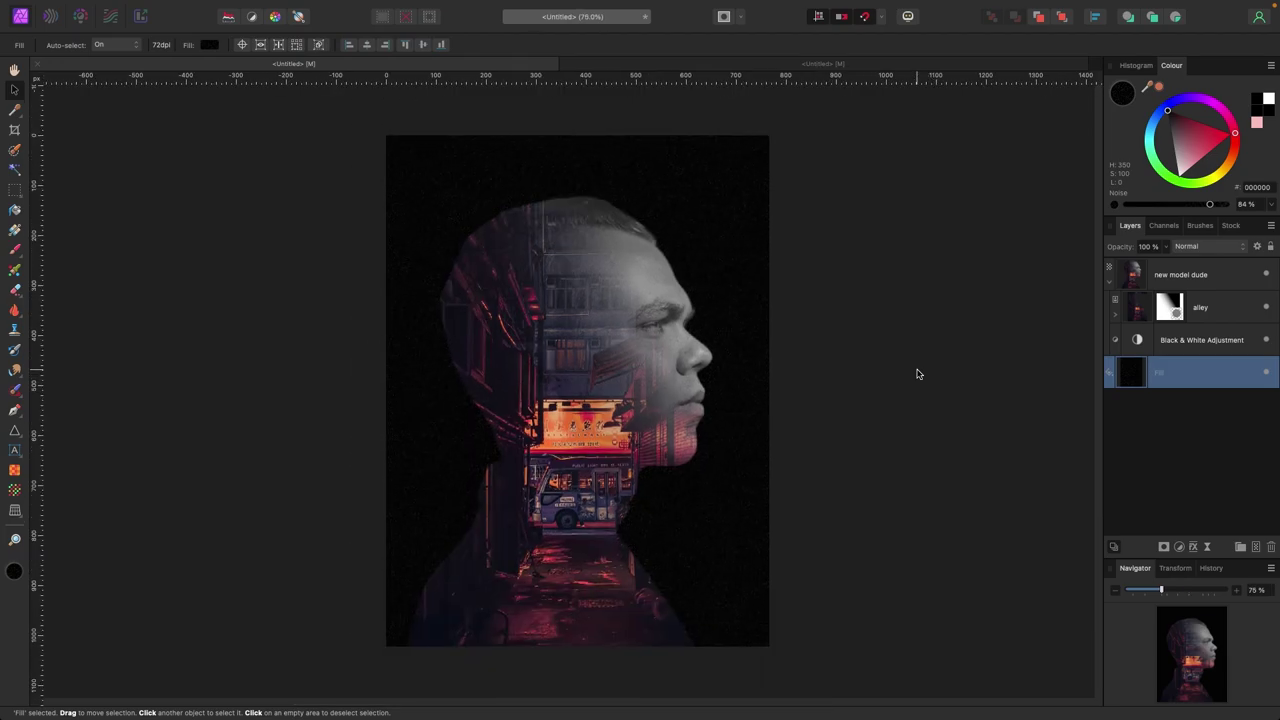
- Collapse new model dude, duplicate its back-of-head half from a full-height rectangular selection about 410 px wide, and hide the original layer
click(1109, 281)
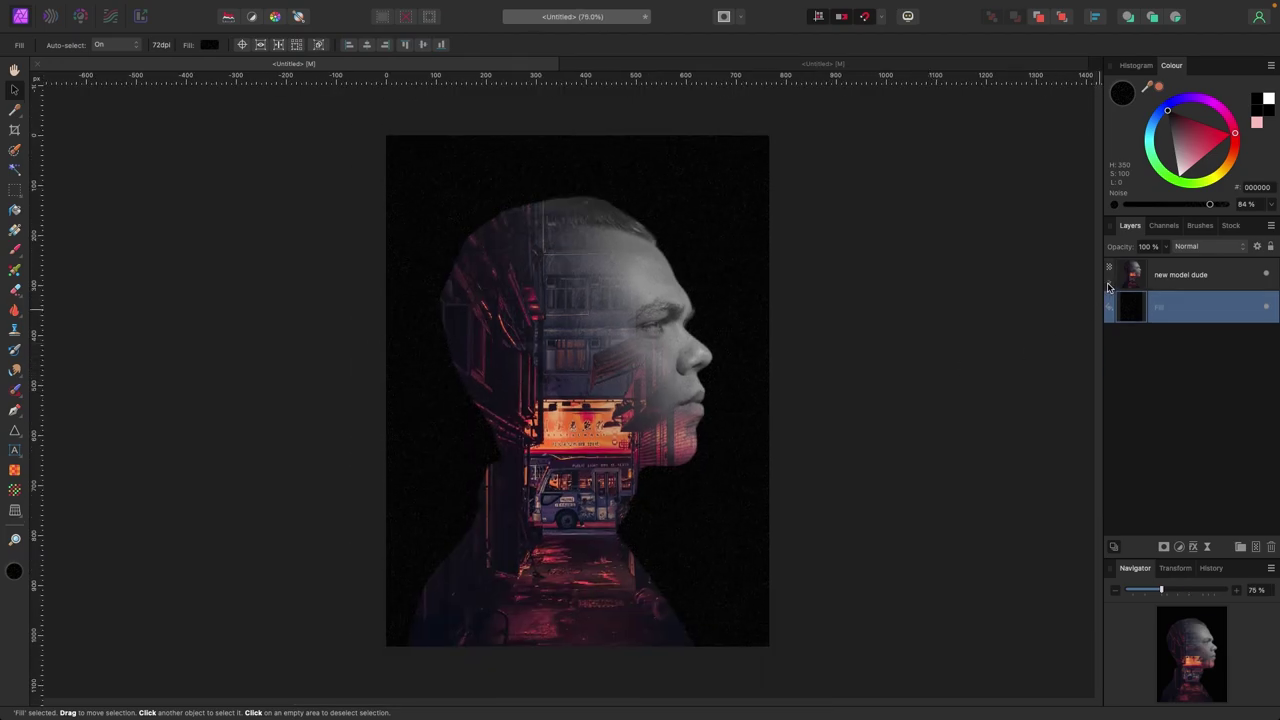
click(1135, 281)
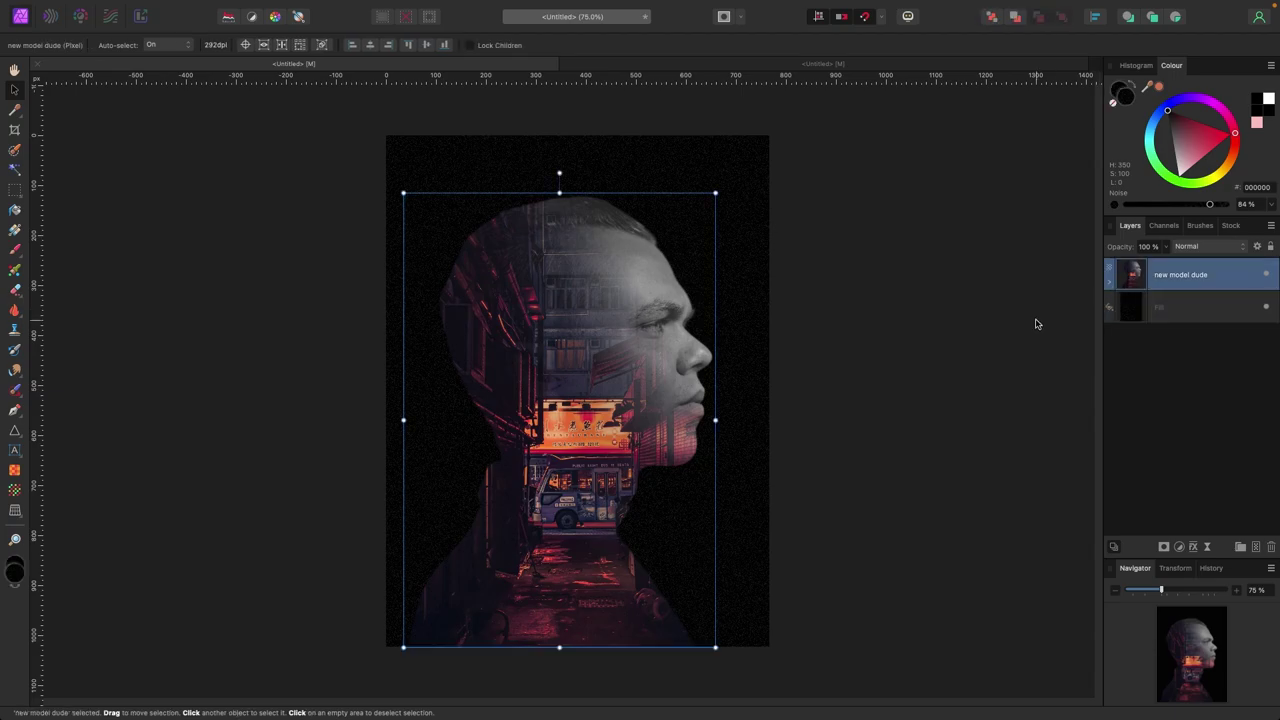
scroll(1000, 328, left, 2)
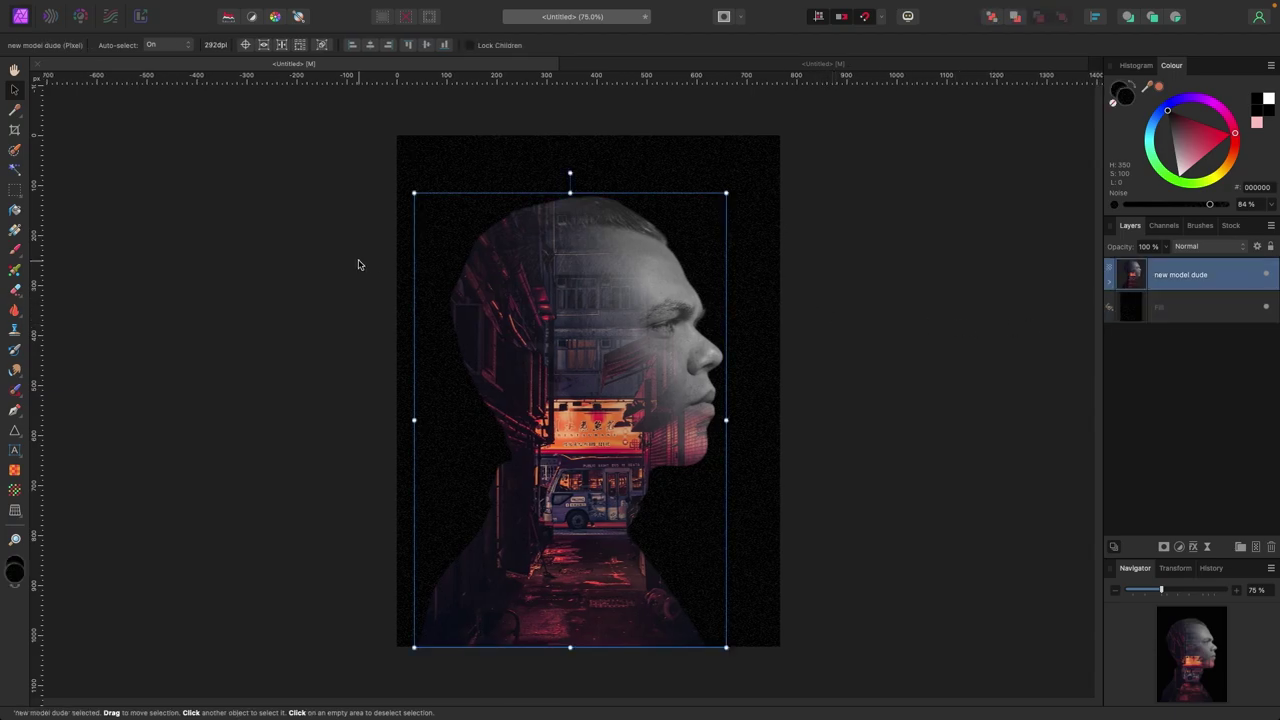
click(20, 196)
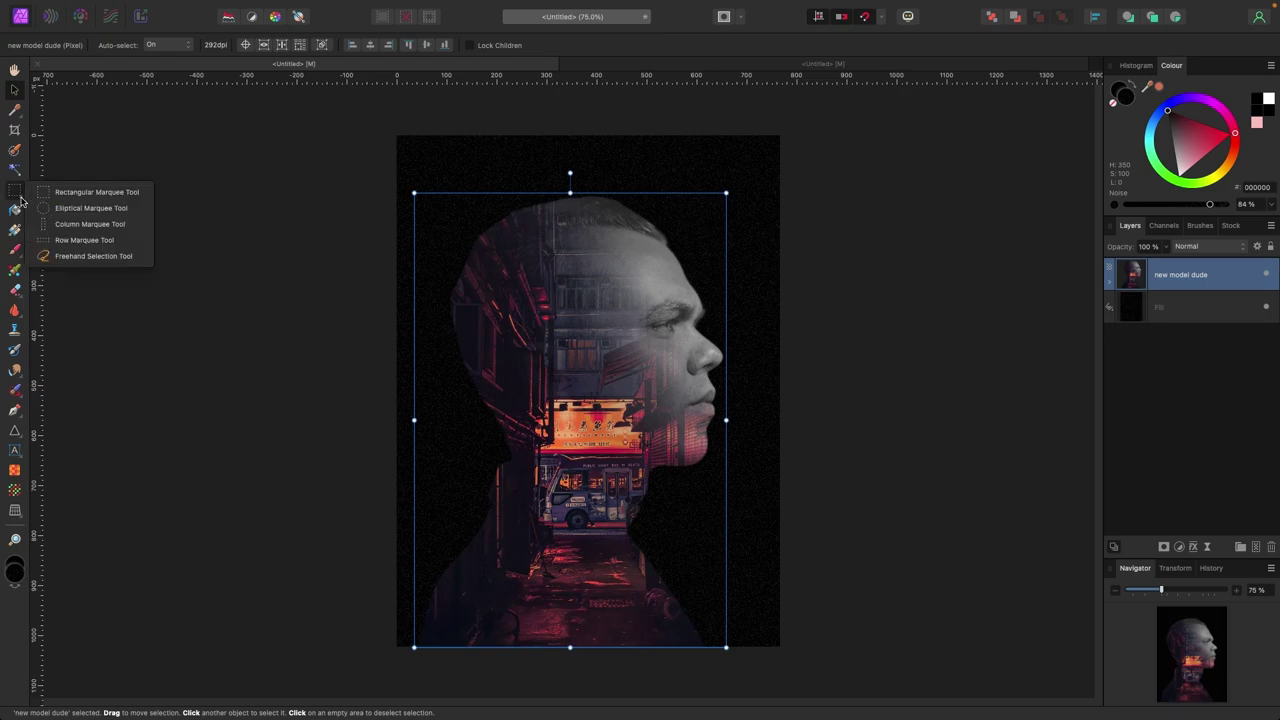
click(84, 197)
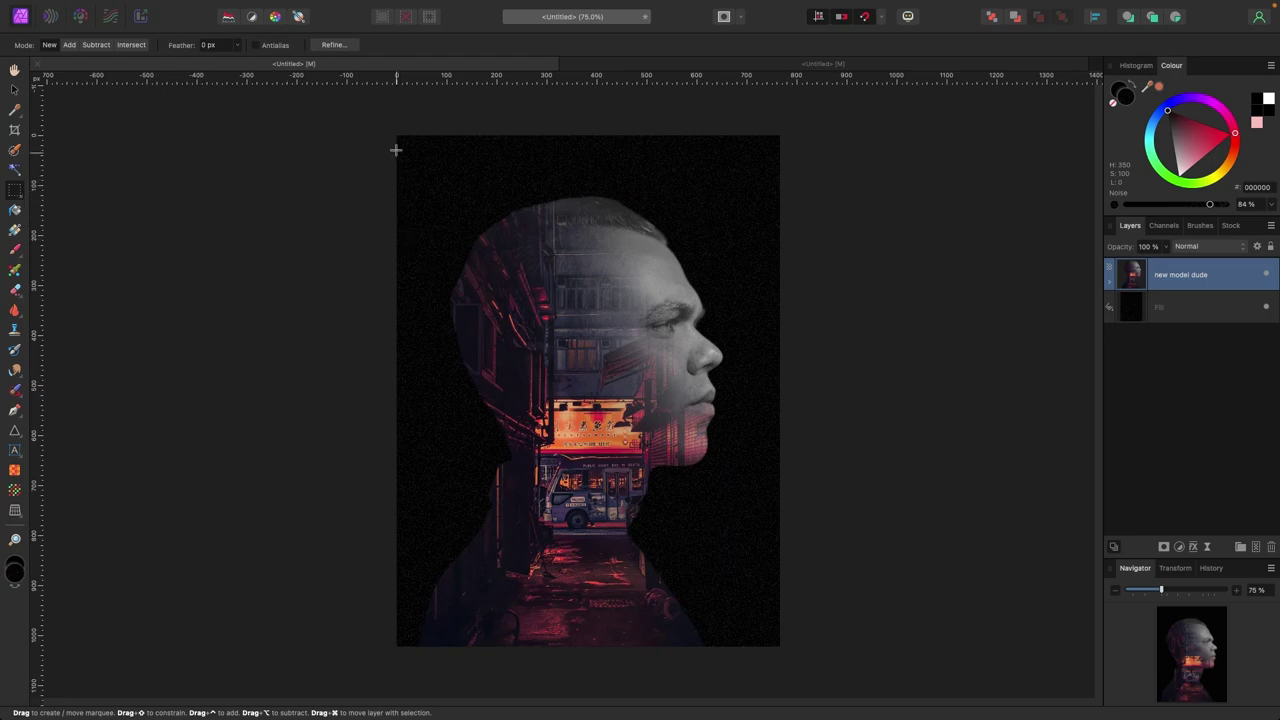
drag(397, 137, 603, 643)
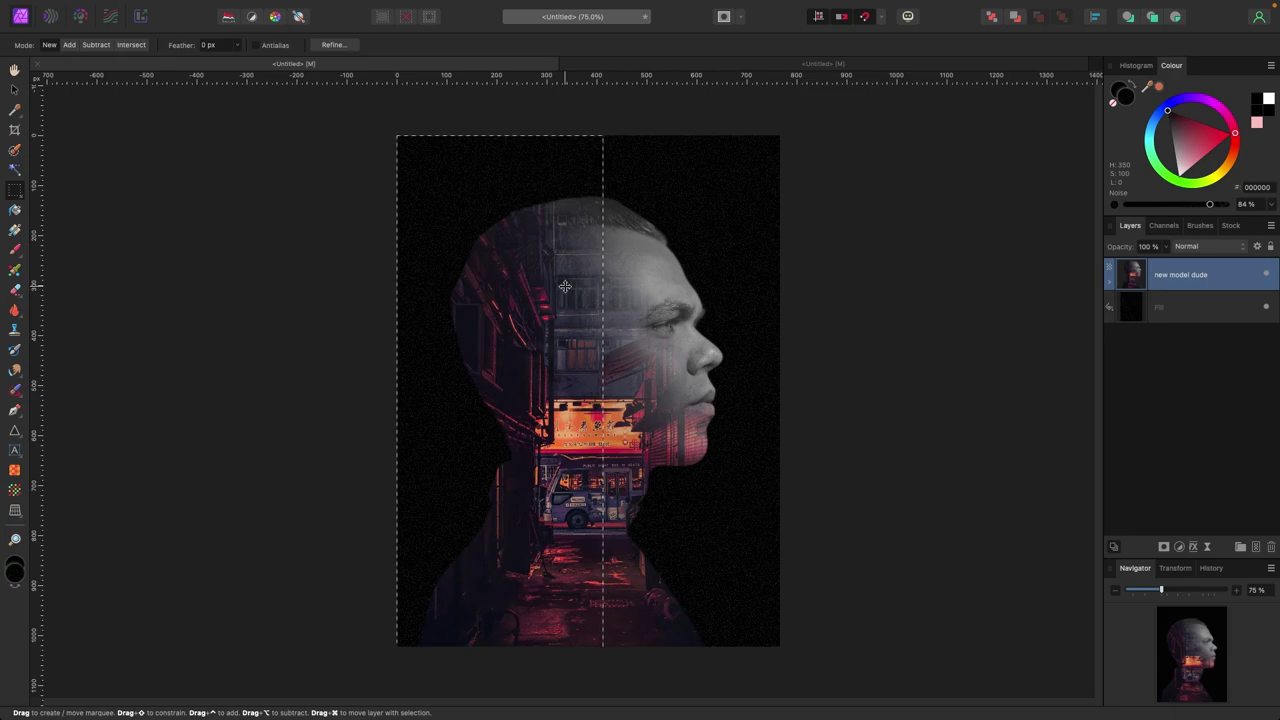
key(super+j)
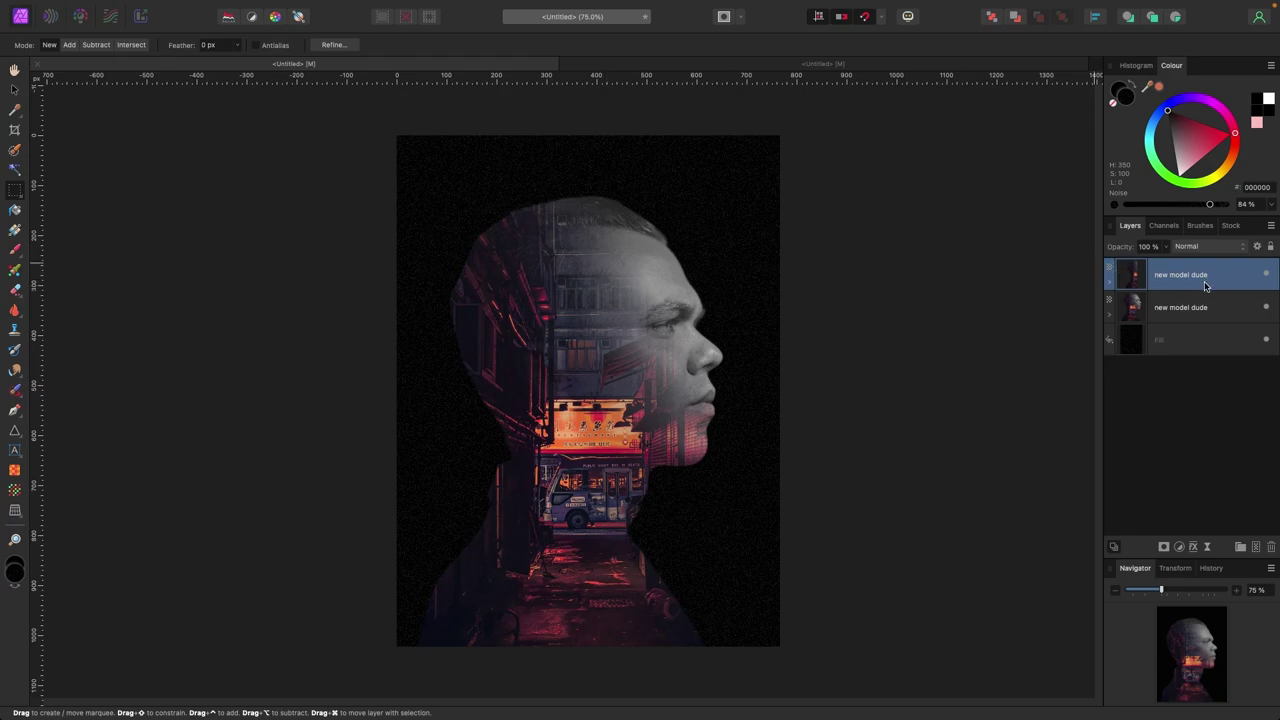
click(1266, 308)
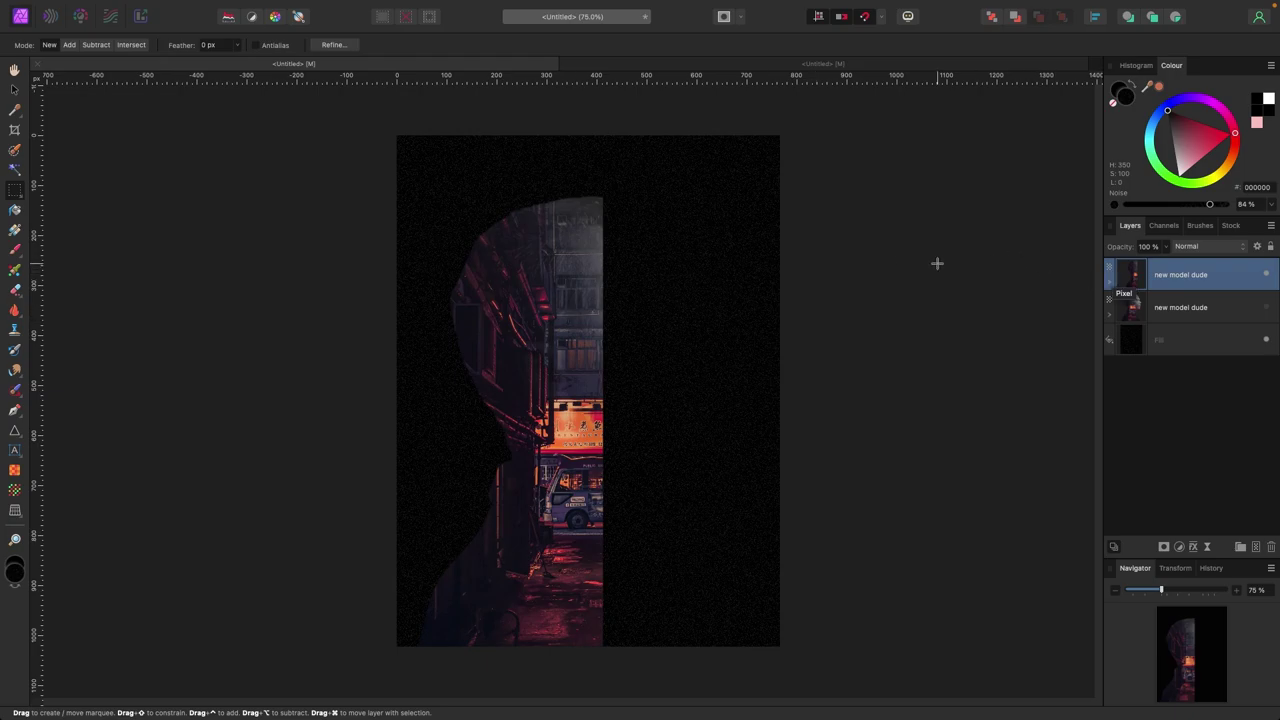
- Add a live Displace distortion filter to the duplicated back-of-head layer, keeping its settings dialog clear of the artwork
click(14, 90)
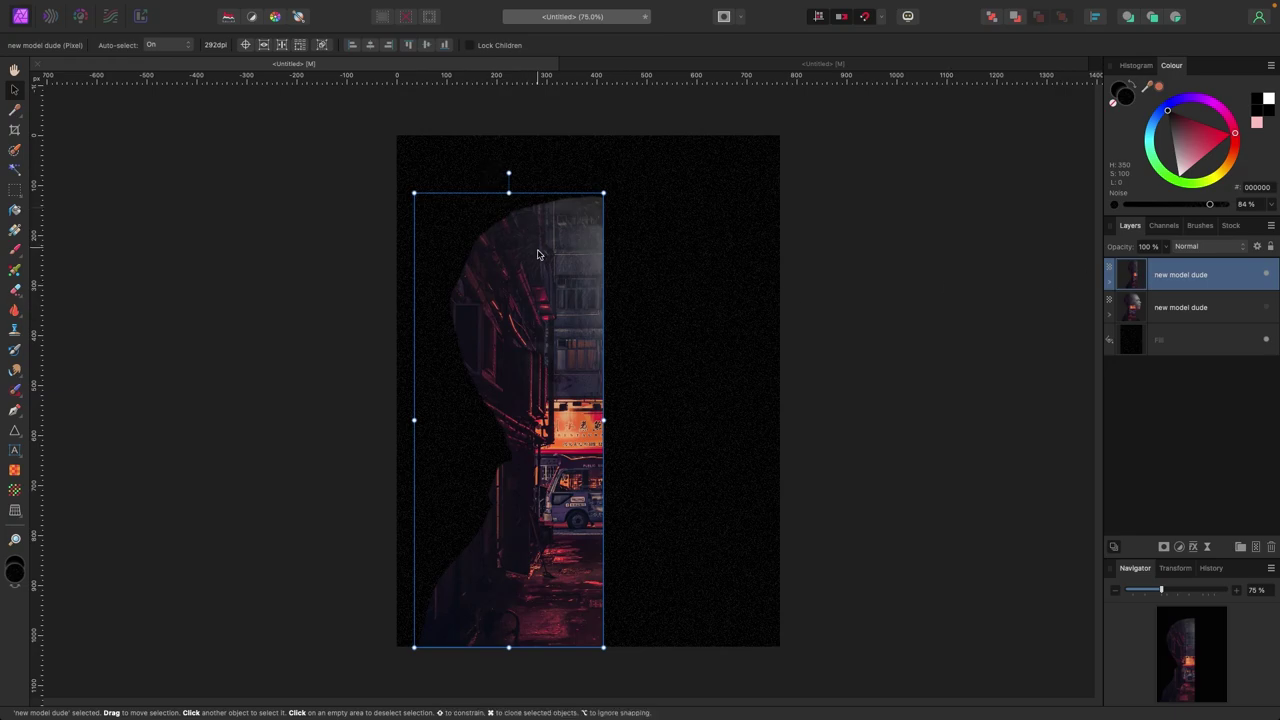
mouse_move(489, 5)
click(272, 8)
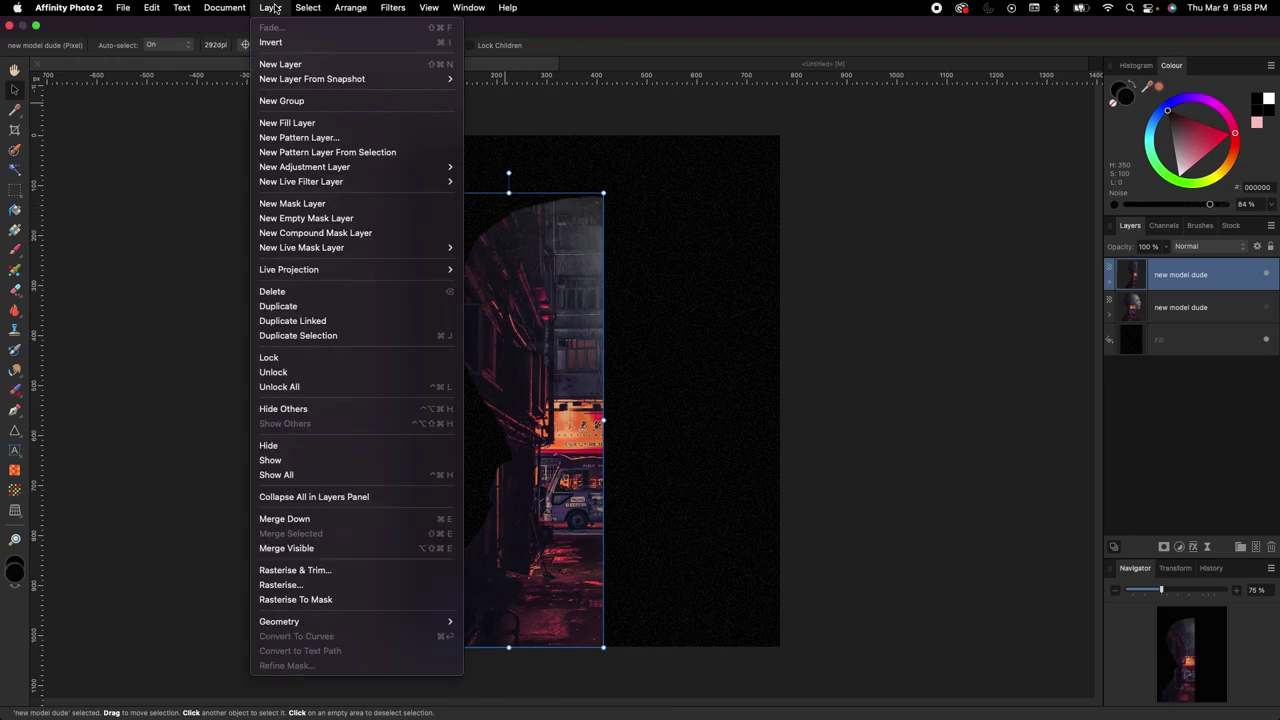
mouse_move(329, 184)
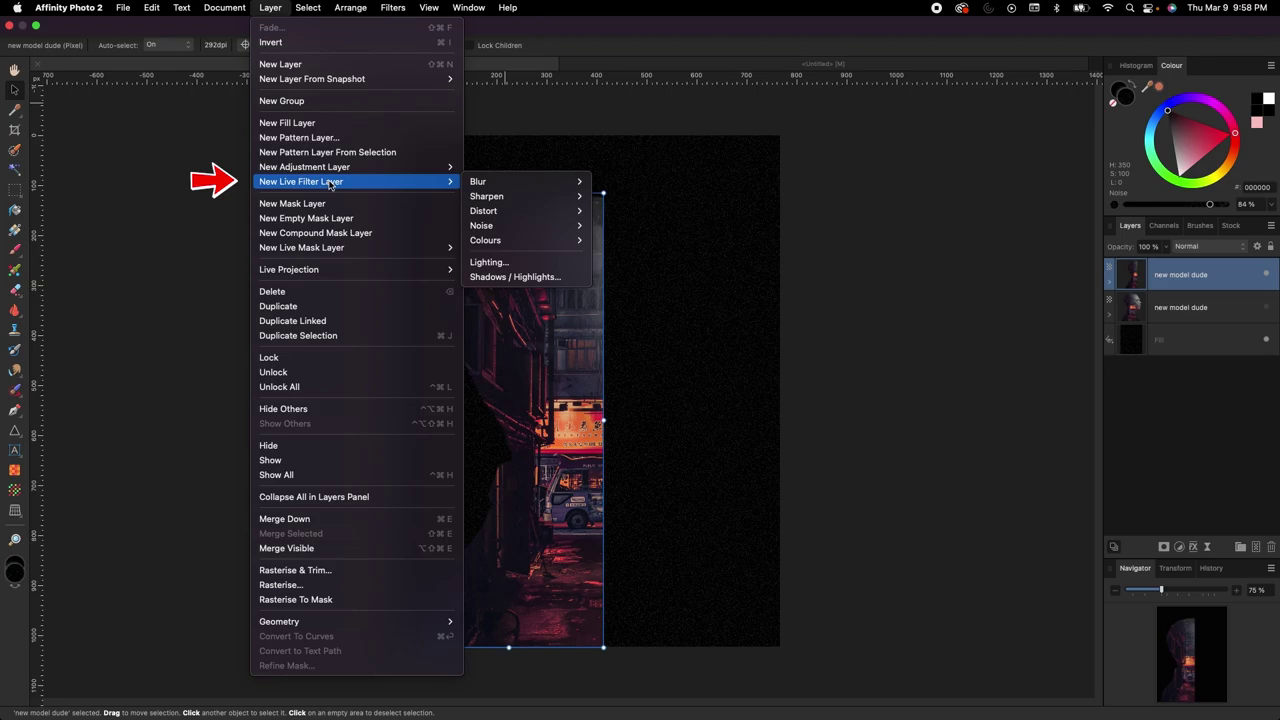
mouse_move(482, 213)
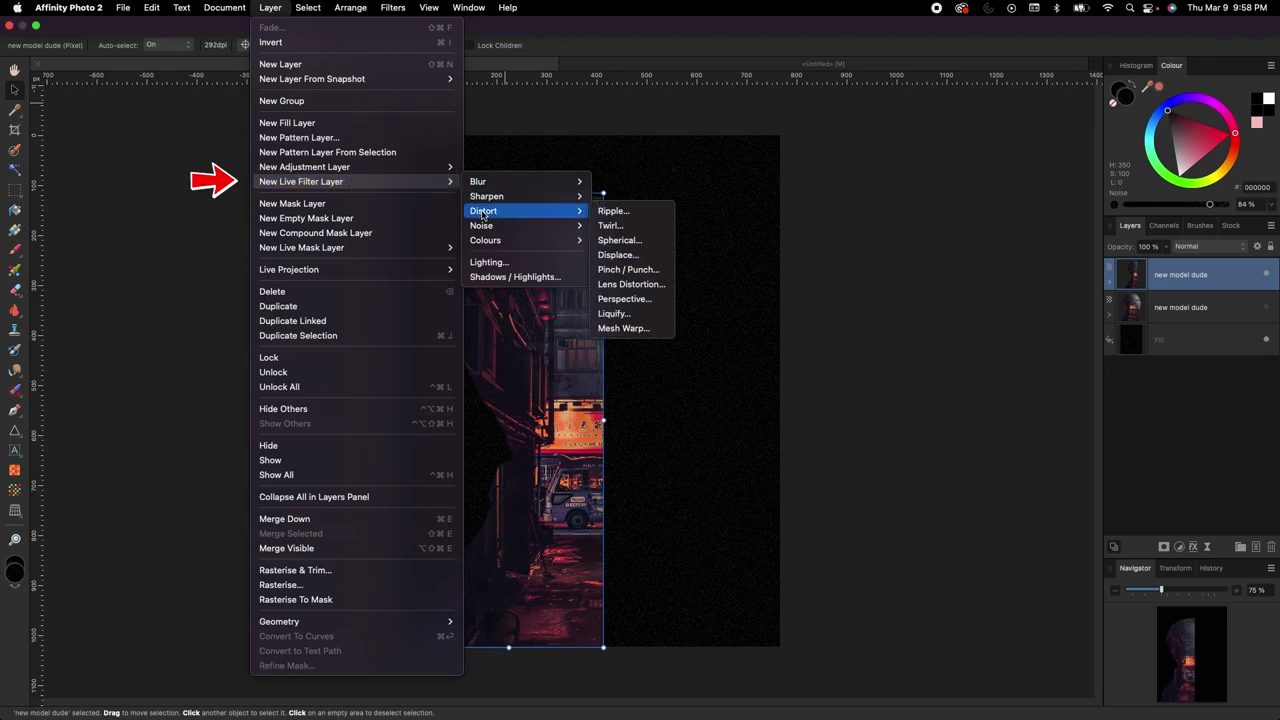
click(622, 256)
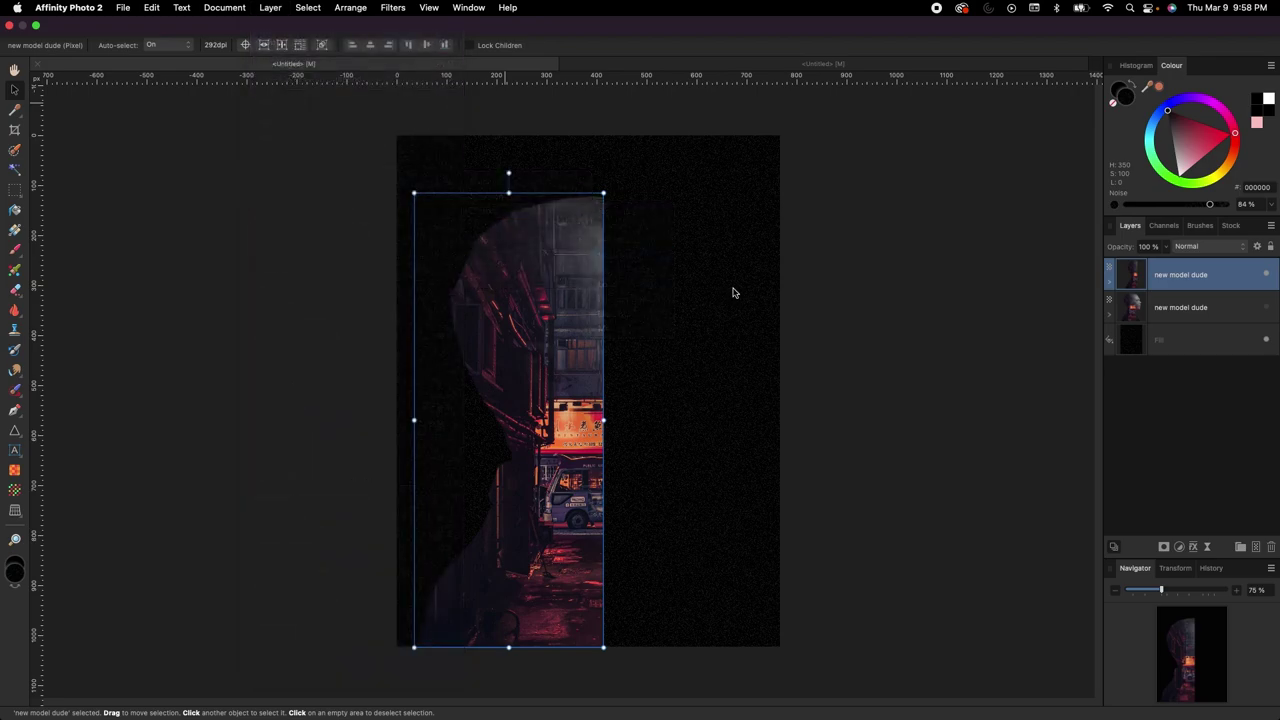
drag(973, 508, 920, 289)
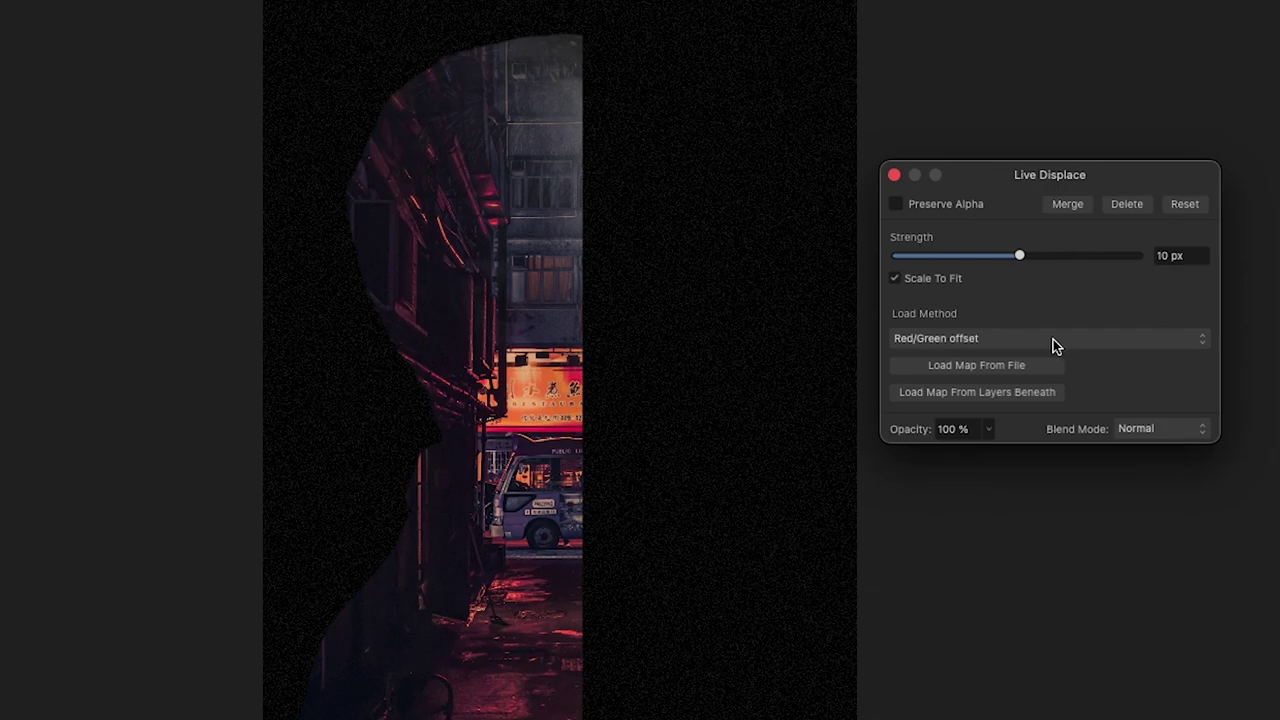
- Set the displacement load method to Sobel 3x3 intensity offset and load the map from the layers beneath
click(1056, 338)
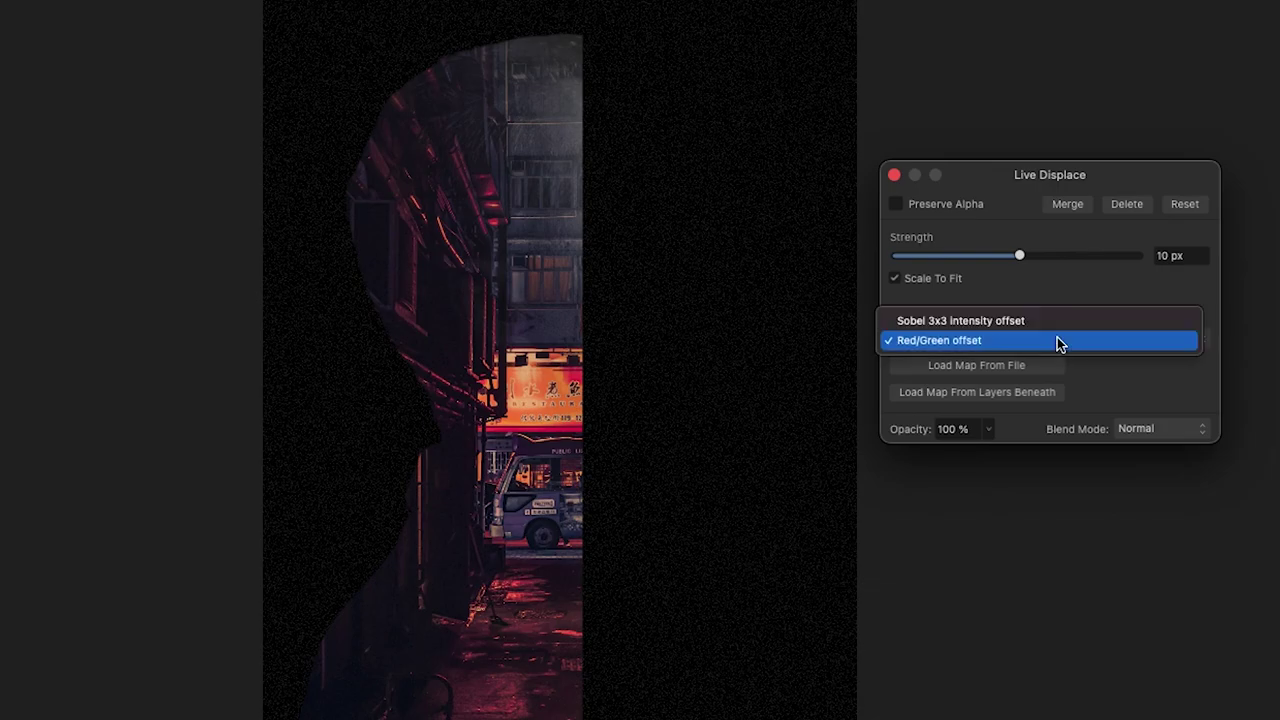
click(1006, 323)
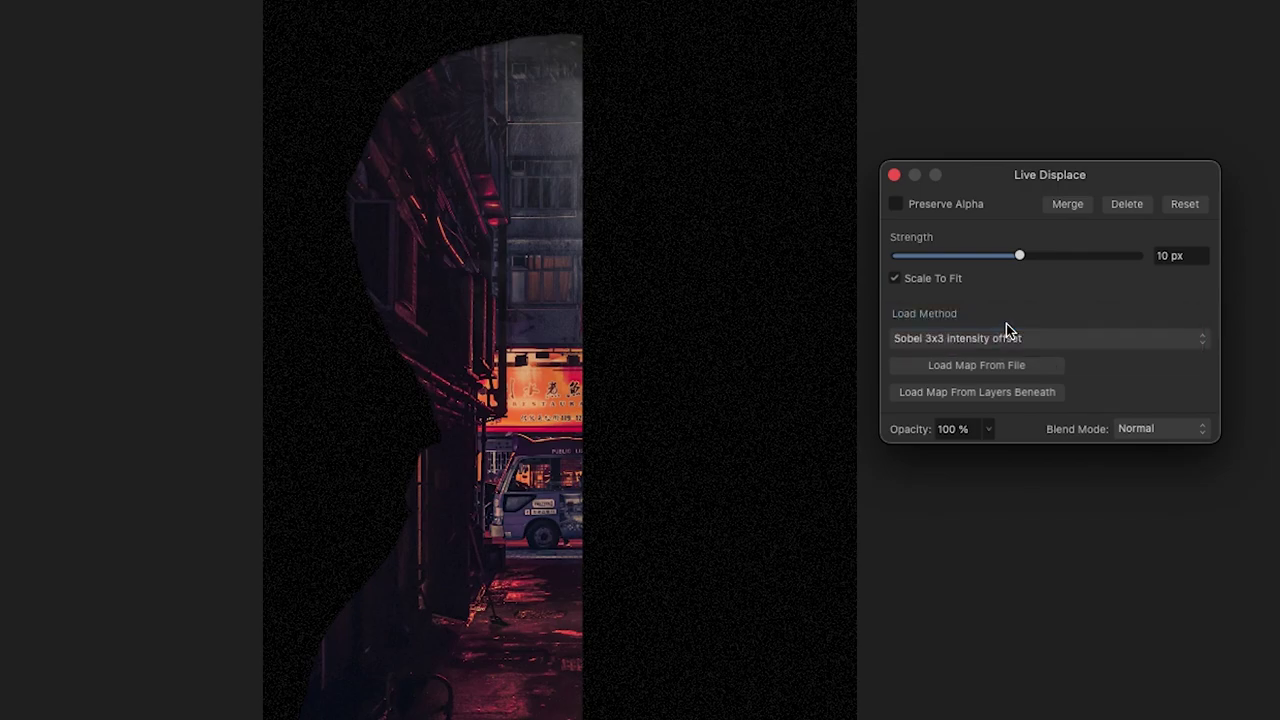
click(1024, 396)
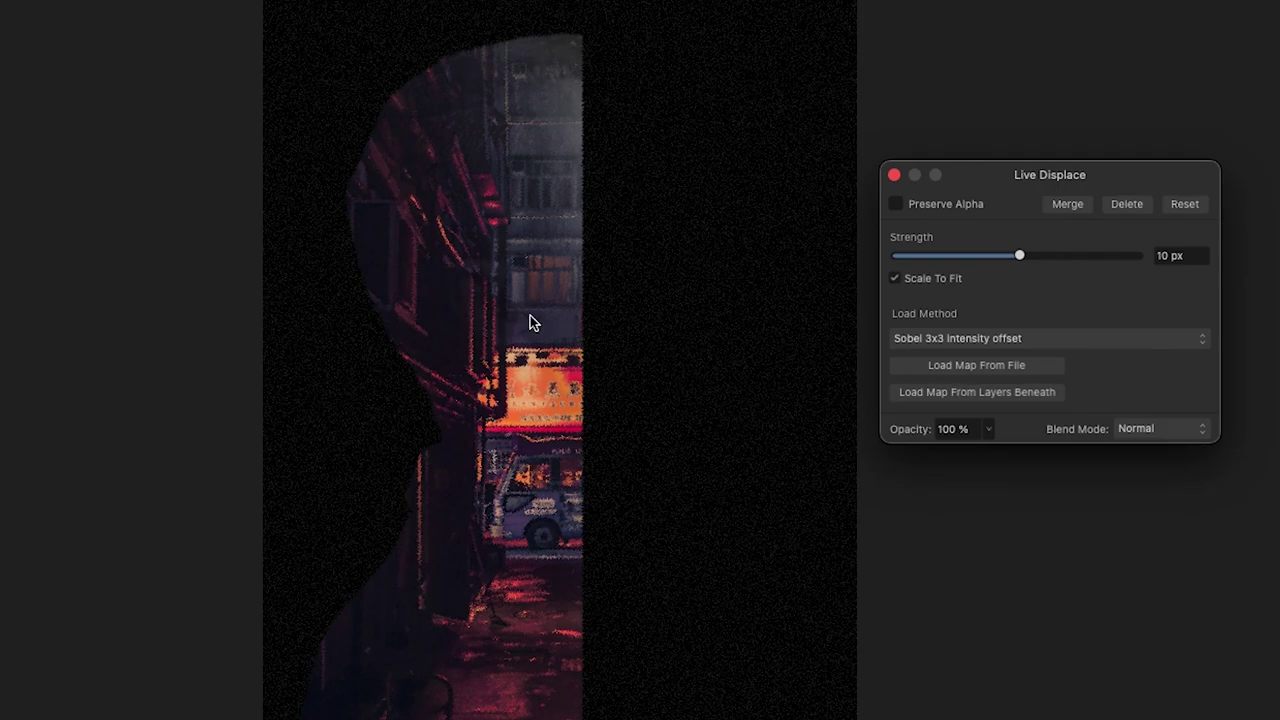
scroll(530, 322, up, 3)
scroll(524, 318, down, 2)
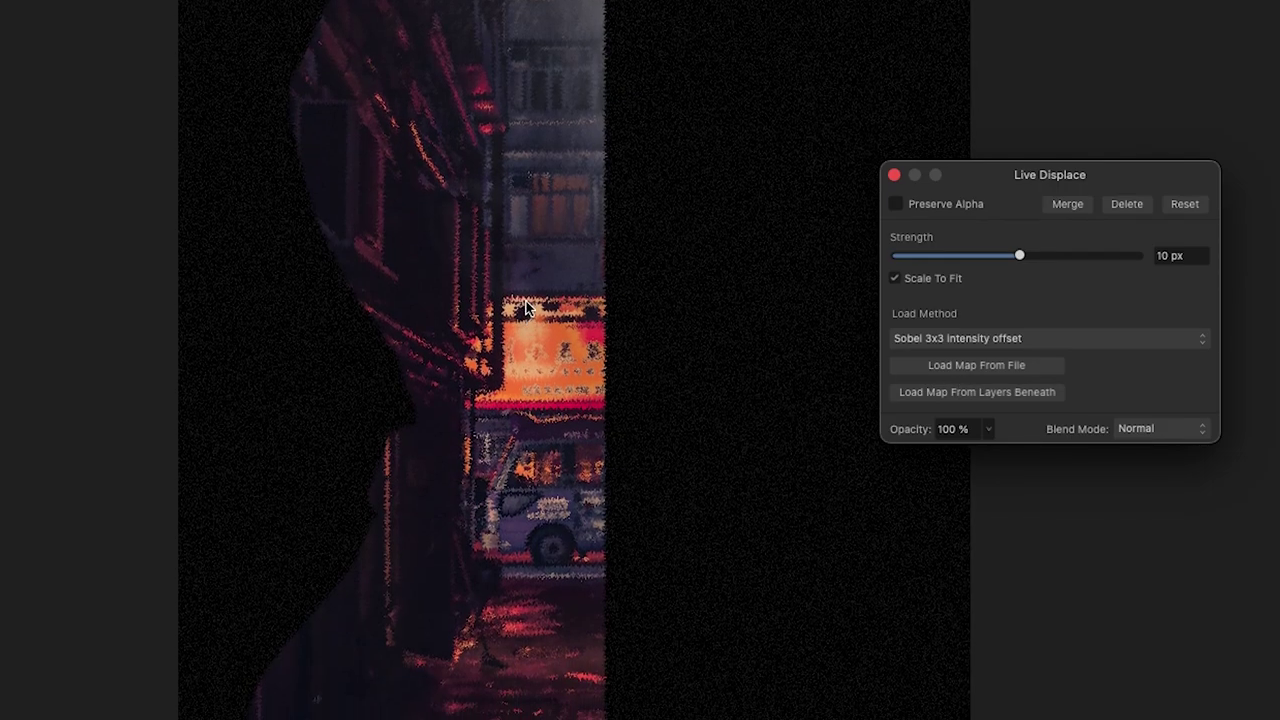
- Raise the displacement strength to 512 px, close the filter settings and show the original new model dude layer again
scroll(524, 312, down, 1)
drag(1020, 258, 1151, 262)
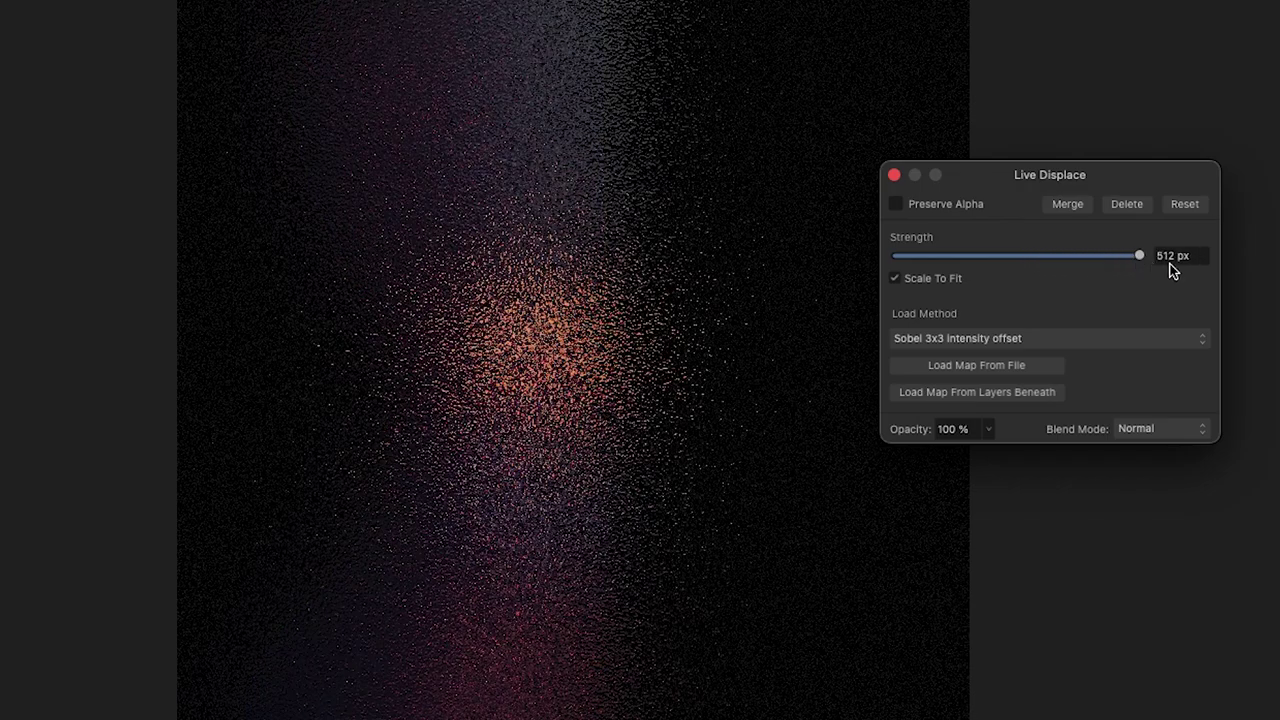
key(super+minus)
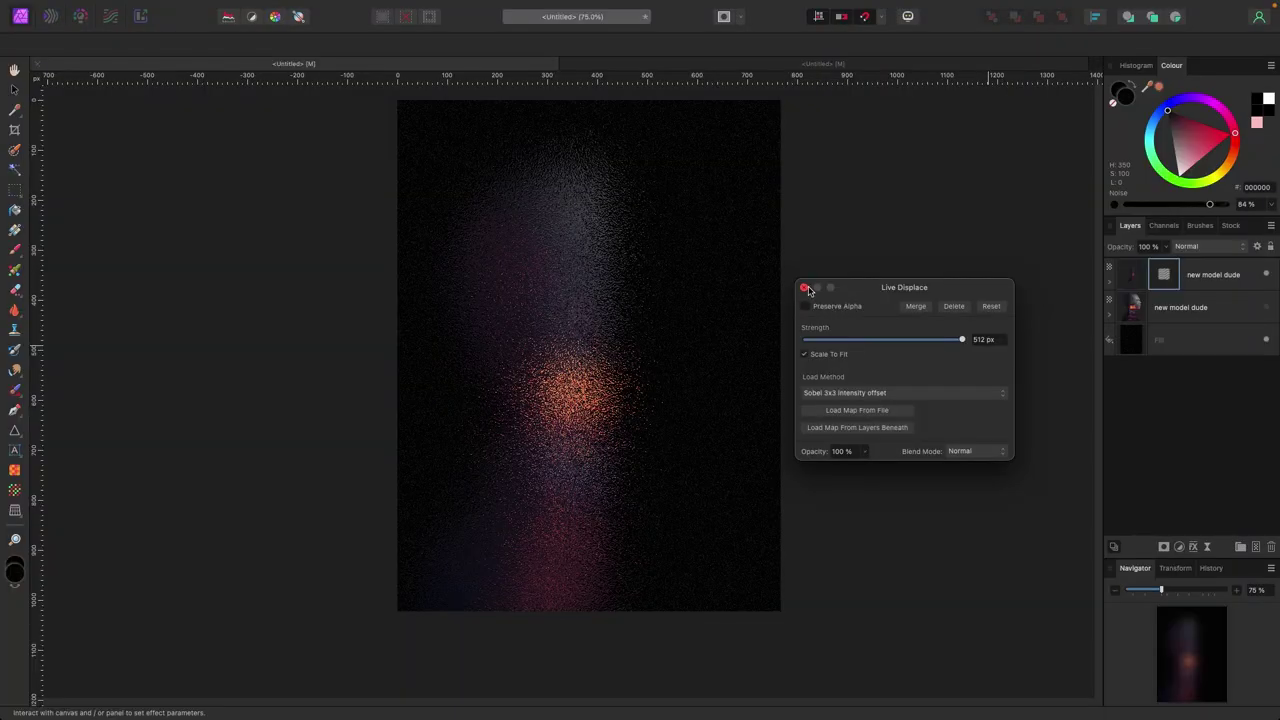
click(805, 289)
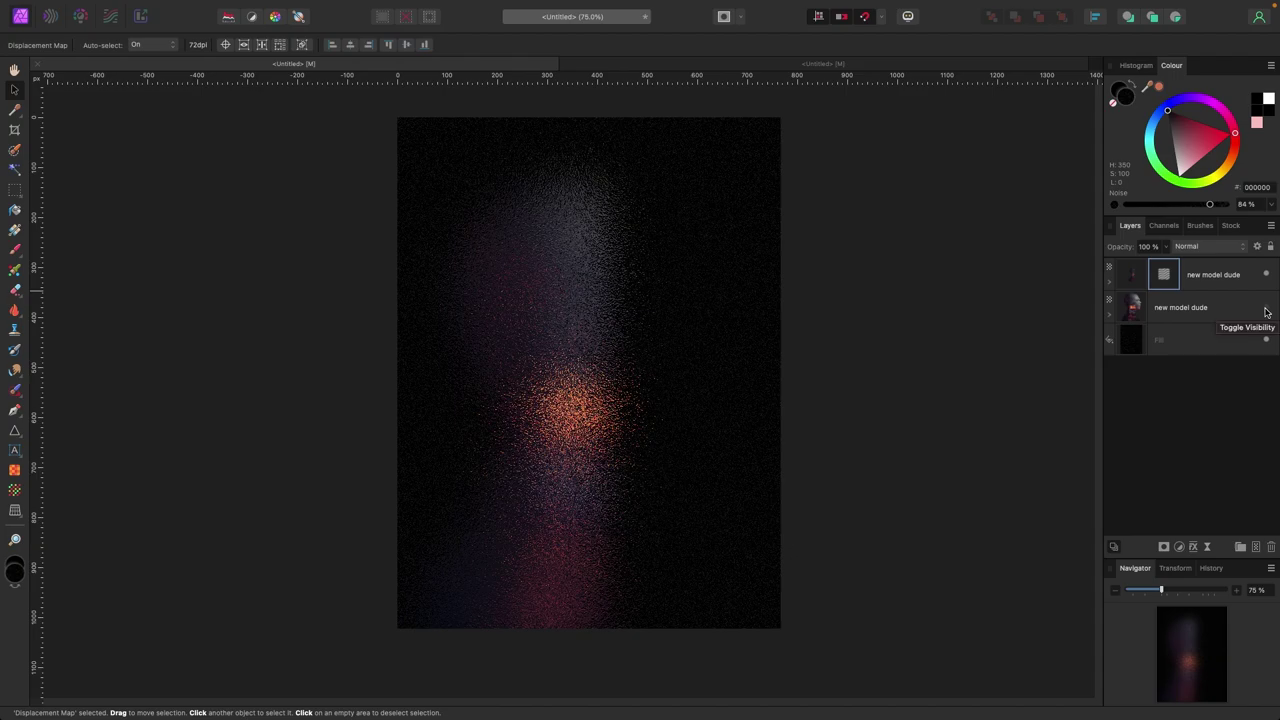
click(1265, 311)
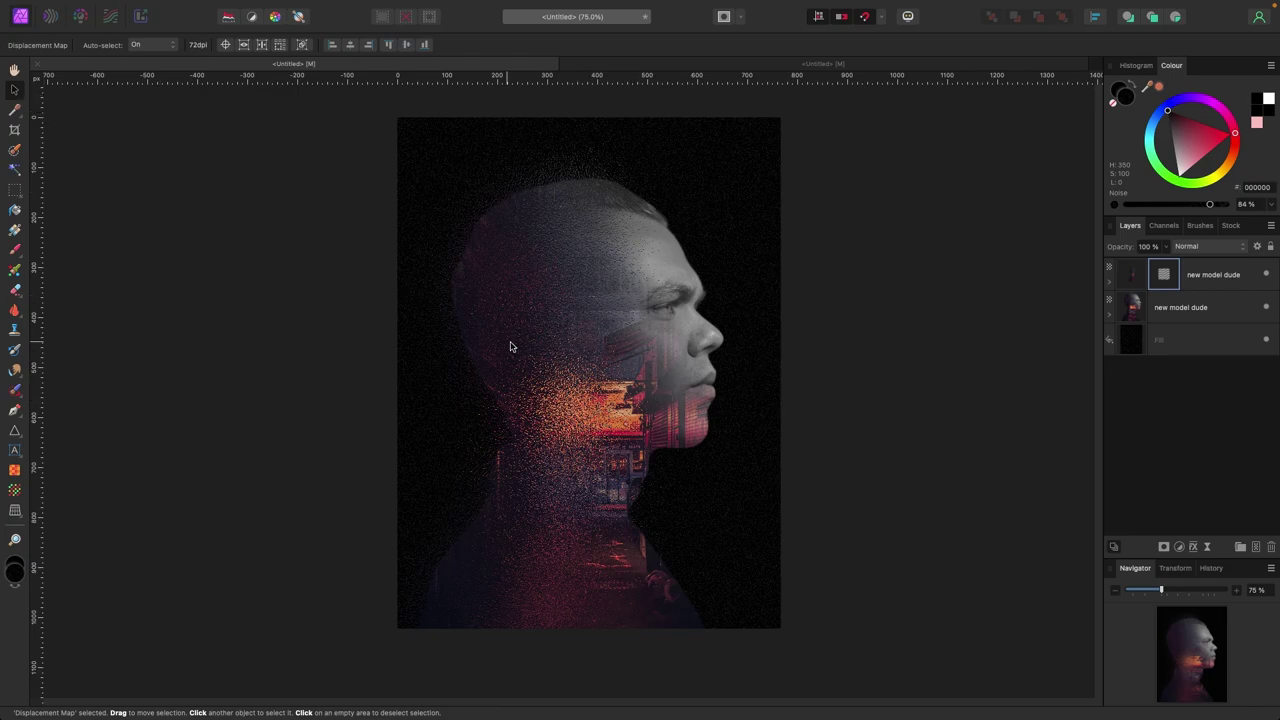
- Stretch the displaced back-of-head layer horizontally until it extends slightly past the canvas edge behind the head
click(1132, 281)
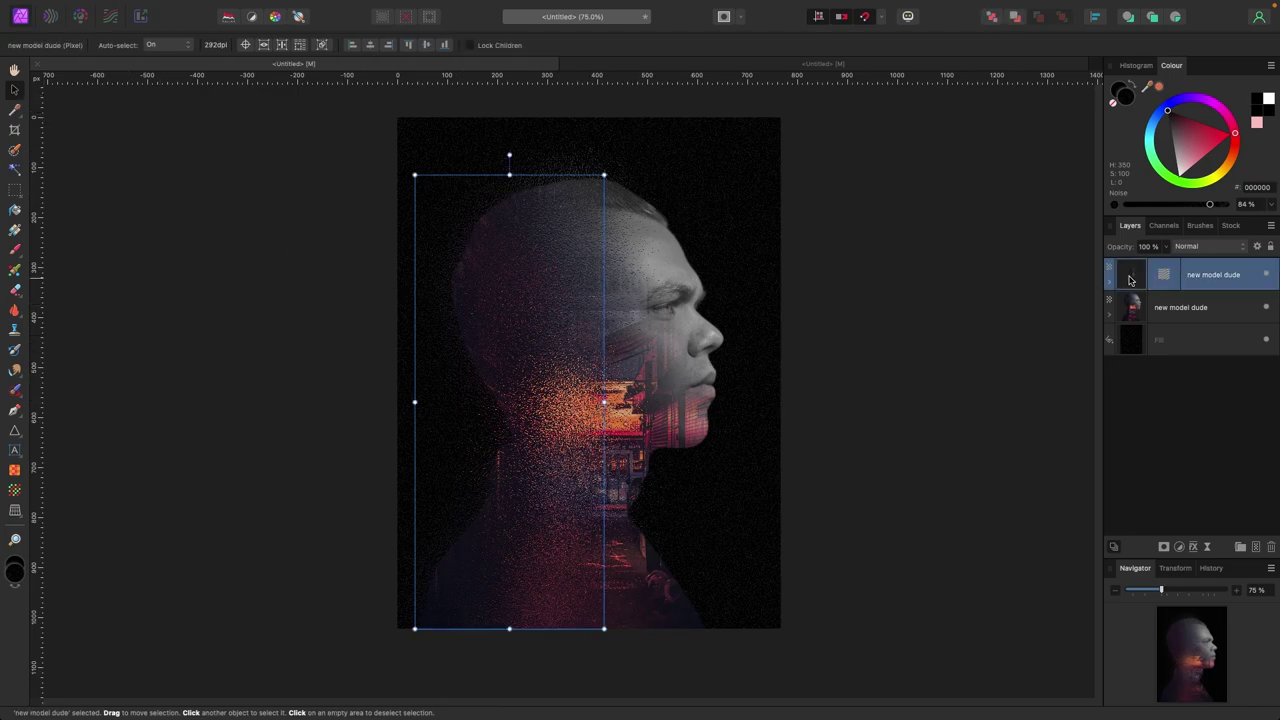
drag(411, 404, 377, 403)
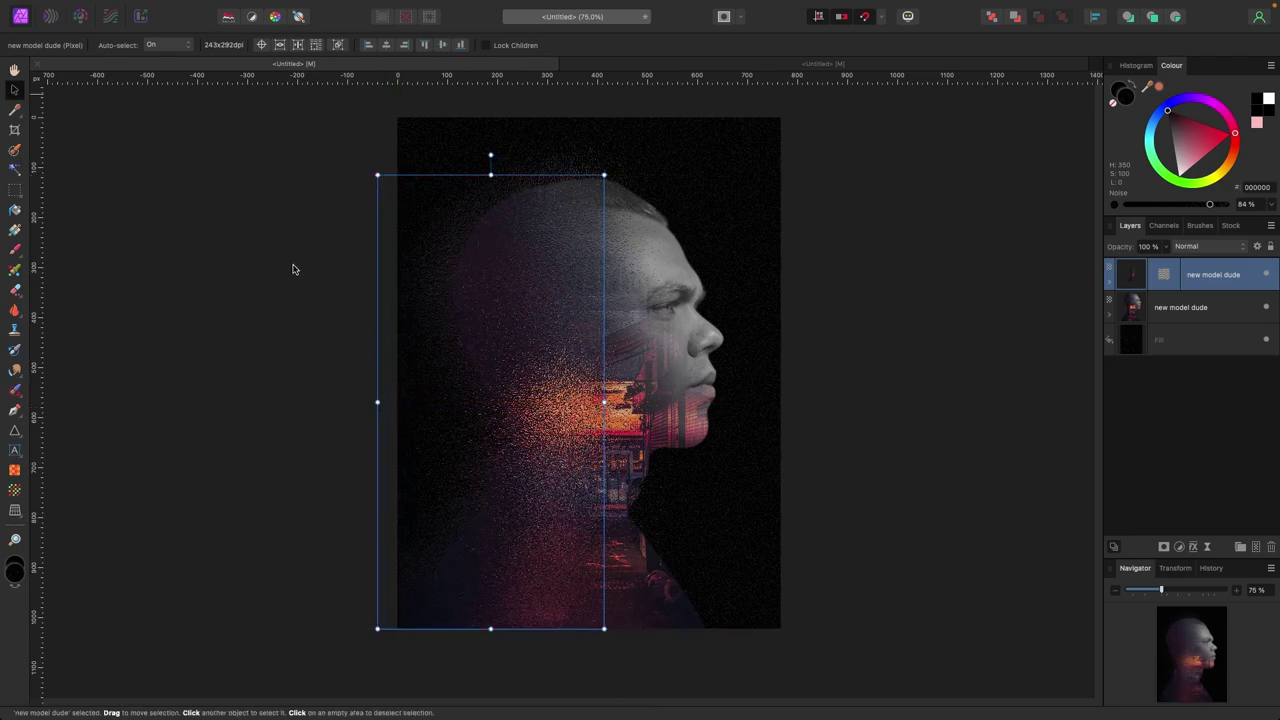
click(326, 315)
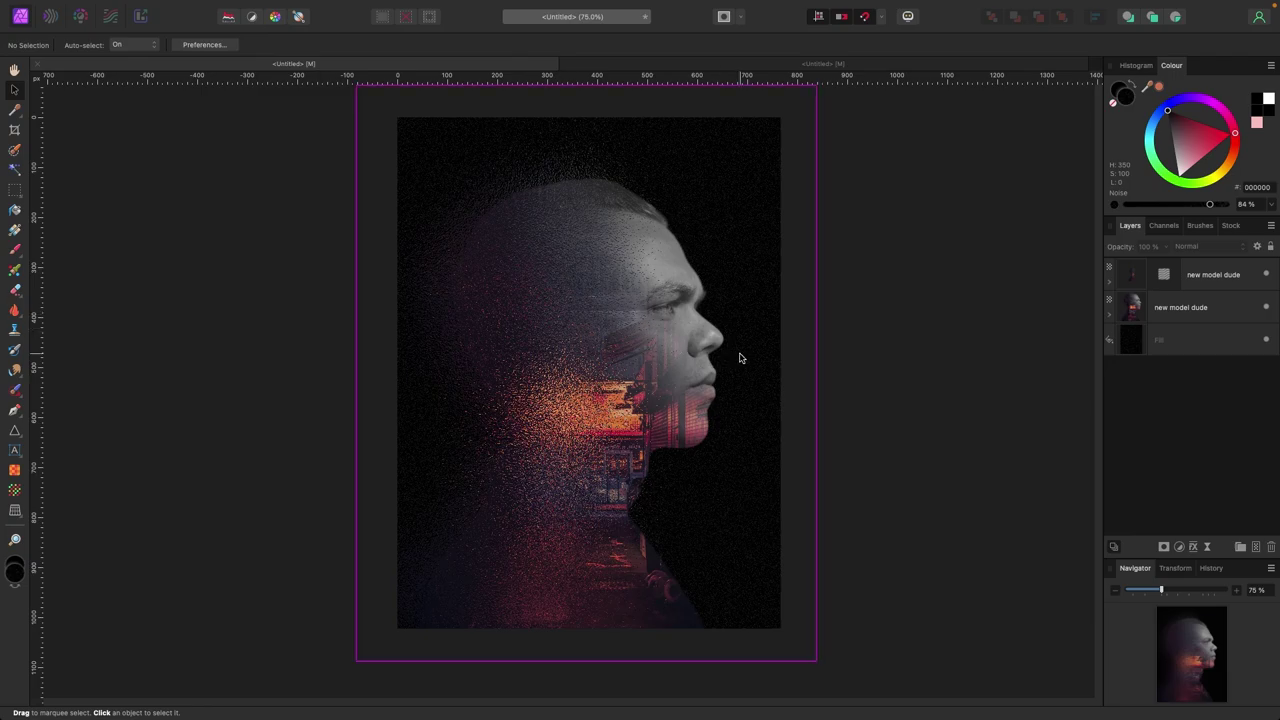
- Select both new model dude layers and scale them up together so the head fills more of the canvas
click(1190, 309)
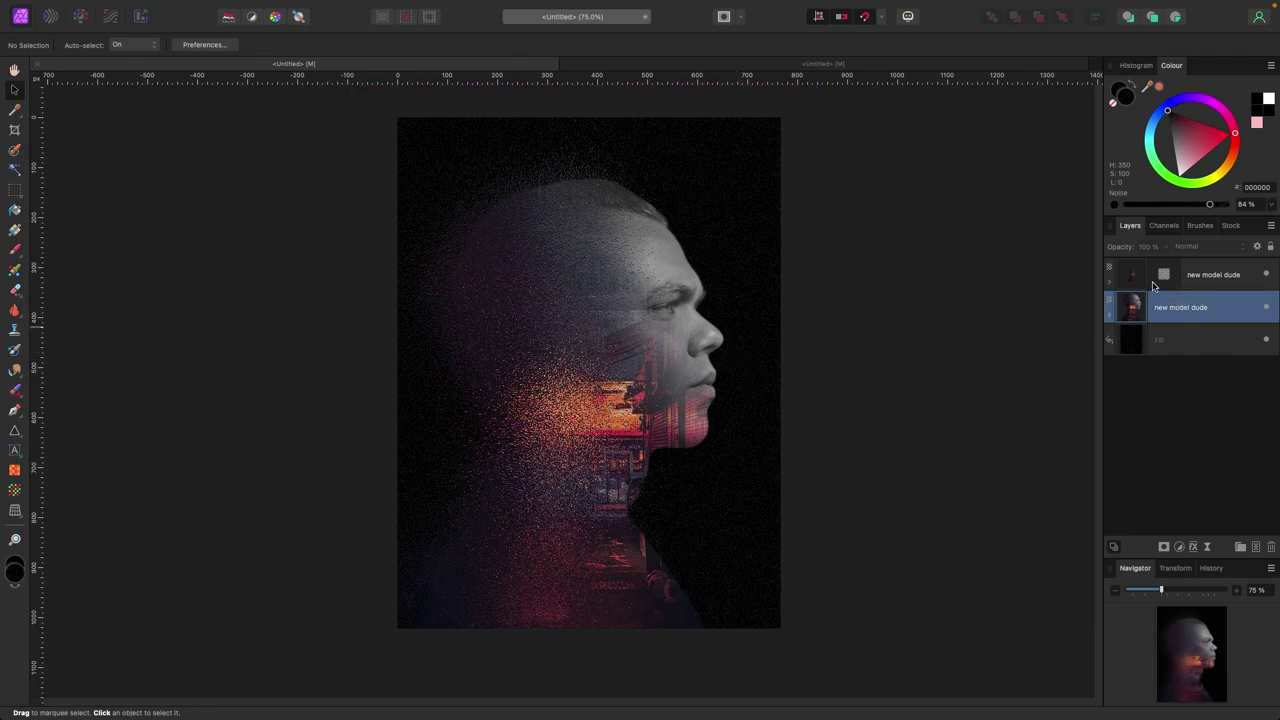
shift+click(1213, 274)
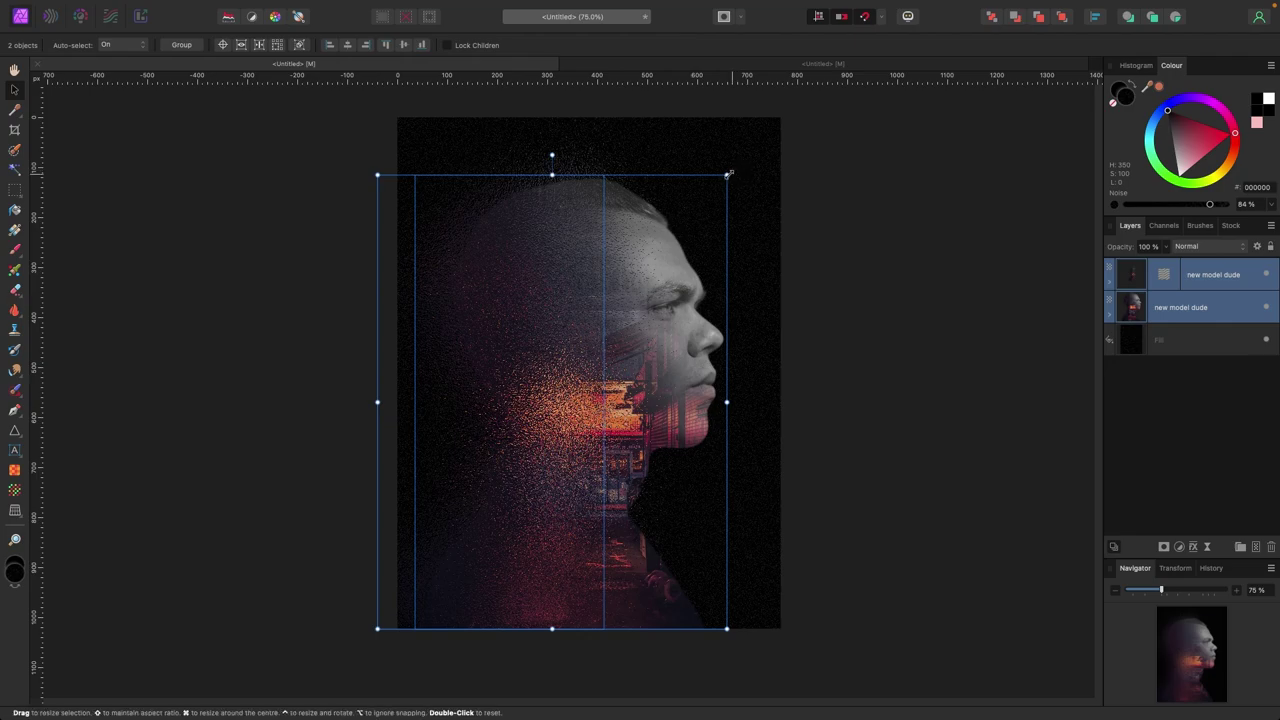
drag(729, 172, 754, 140)
click(877, 290)
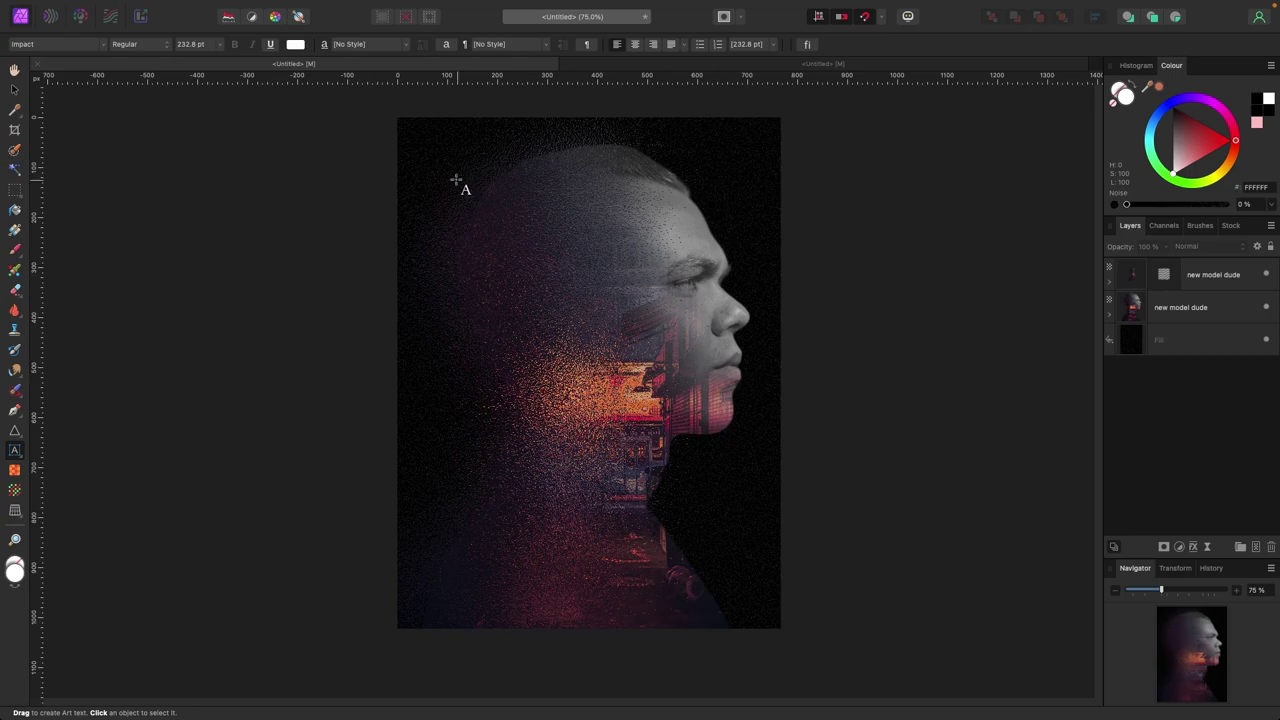
- Add the white Impact art text DEATH across the upper part of the head and enlarge it to 249 pt
drag(429, 158, 467, 243)
text(DEATH)
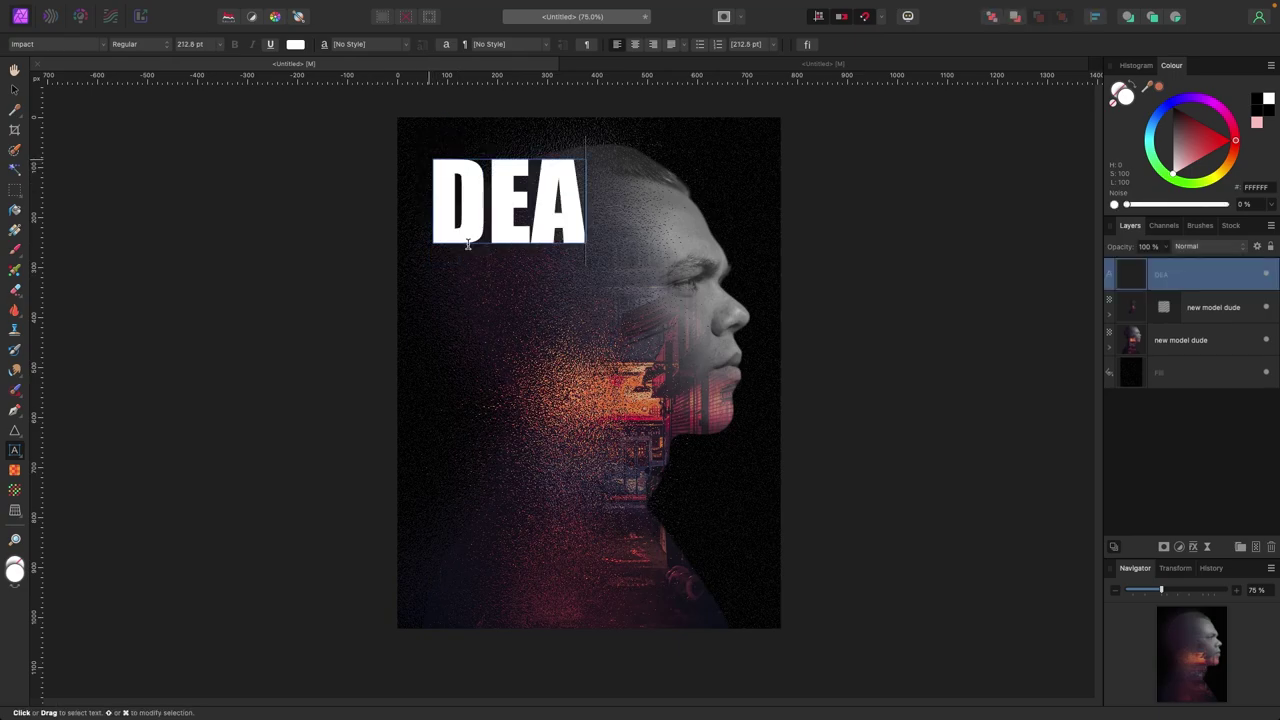
click(14, 89)
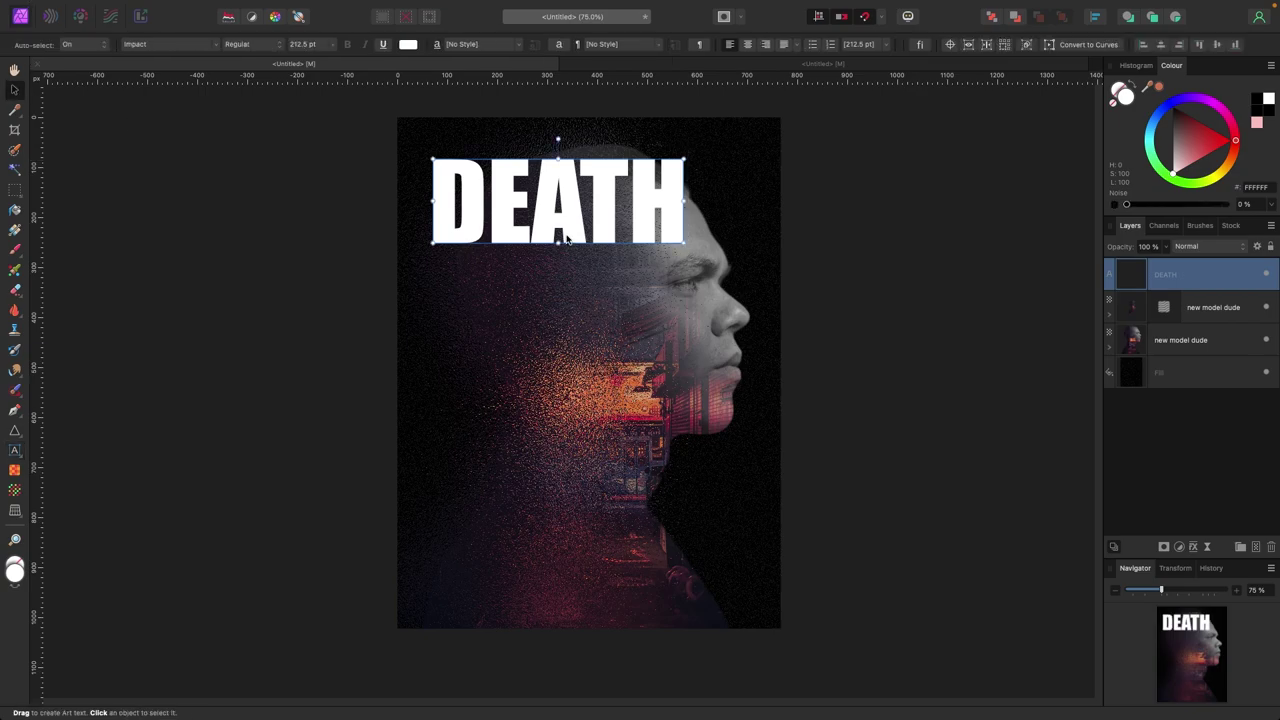
mouse_move(685, 243)
mouse_down()
mouse_move(720, 258)
mouse_move(690, 249)
mouse_move(697, 233)
mouse_up()
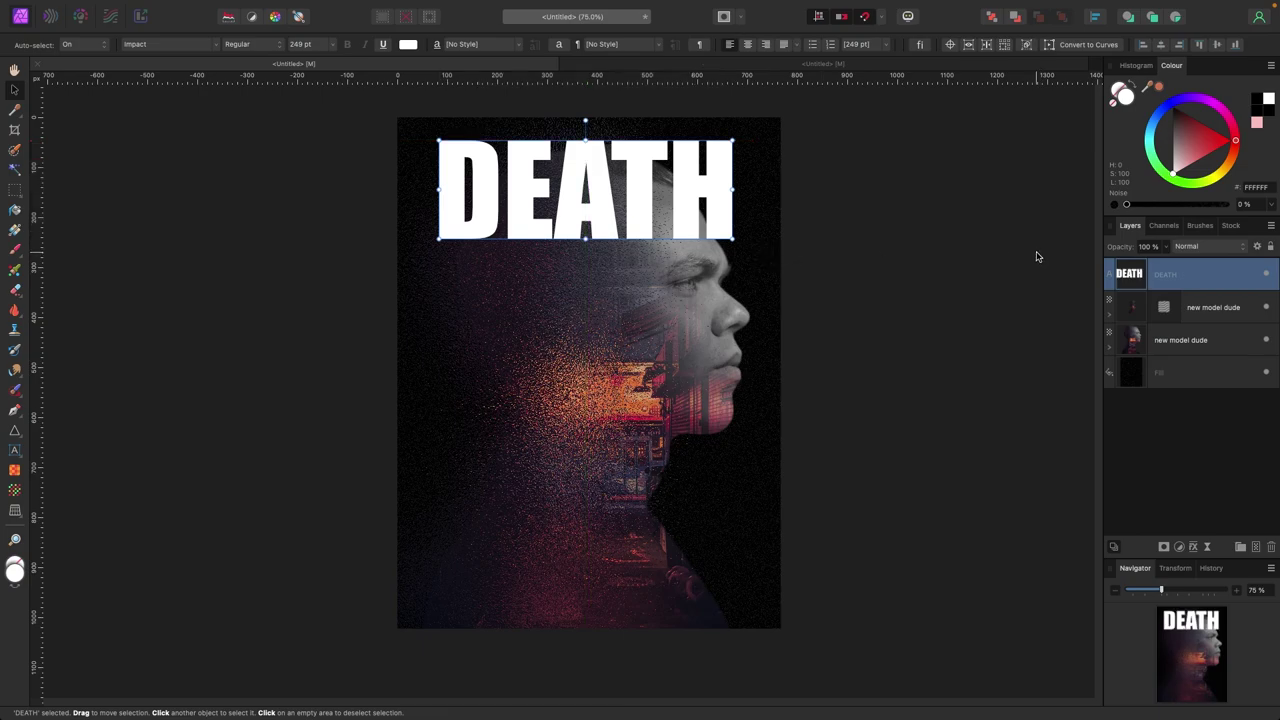
- Set the DEATH text's blend mode to Soft Light and enlarge it to 261.8 pt
click(1241, 253)
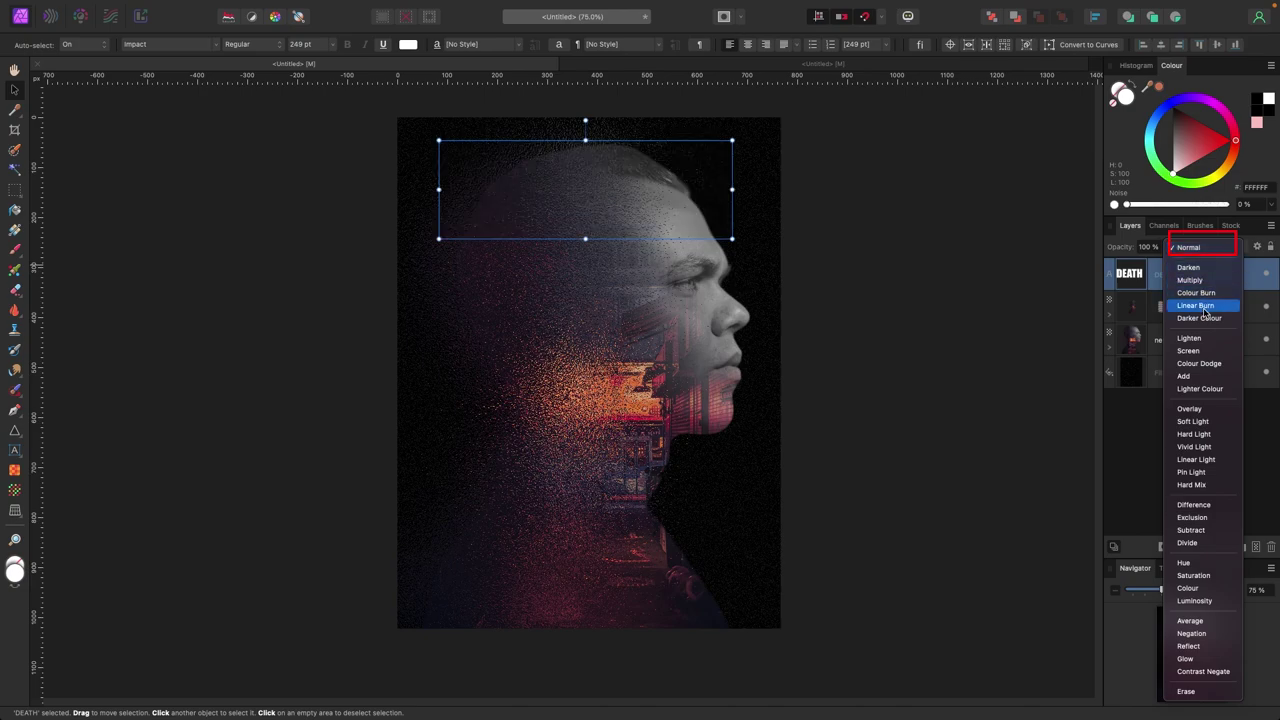
click(1197, 423)
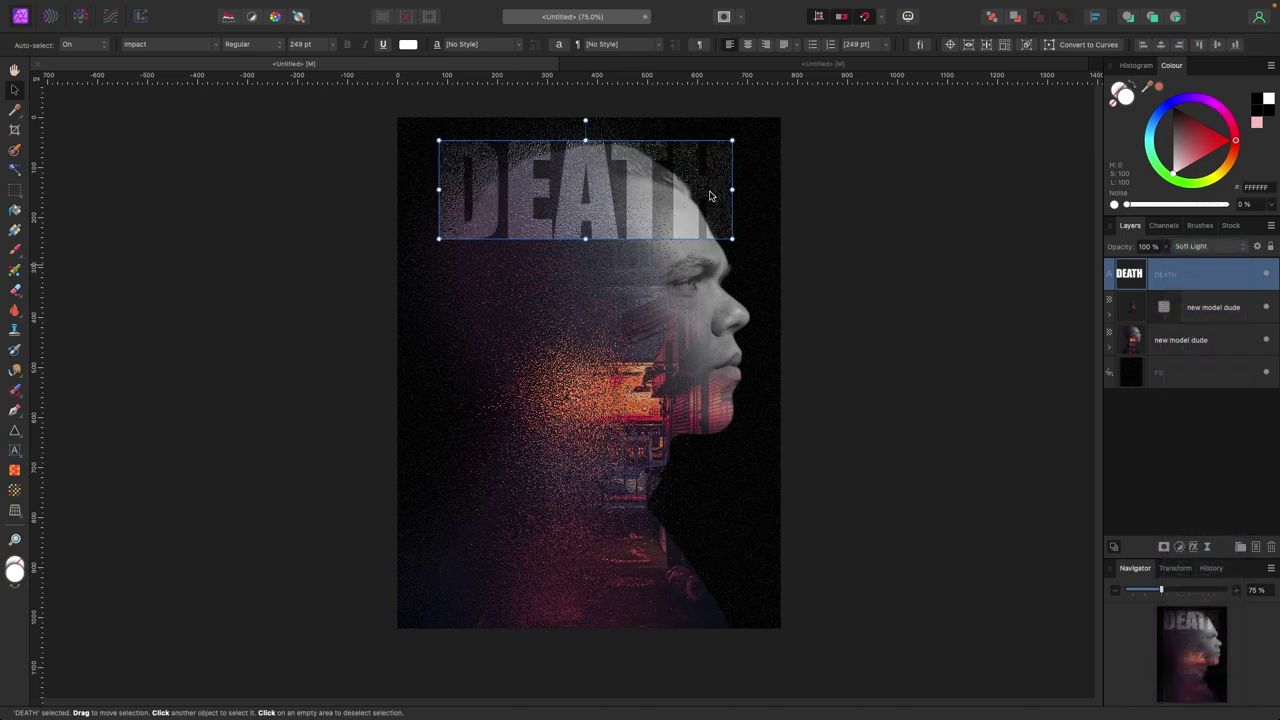
drag(733, 140, 747, 135)
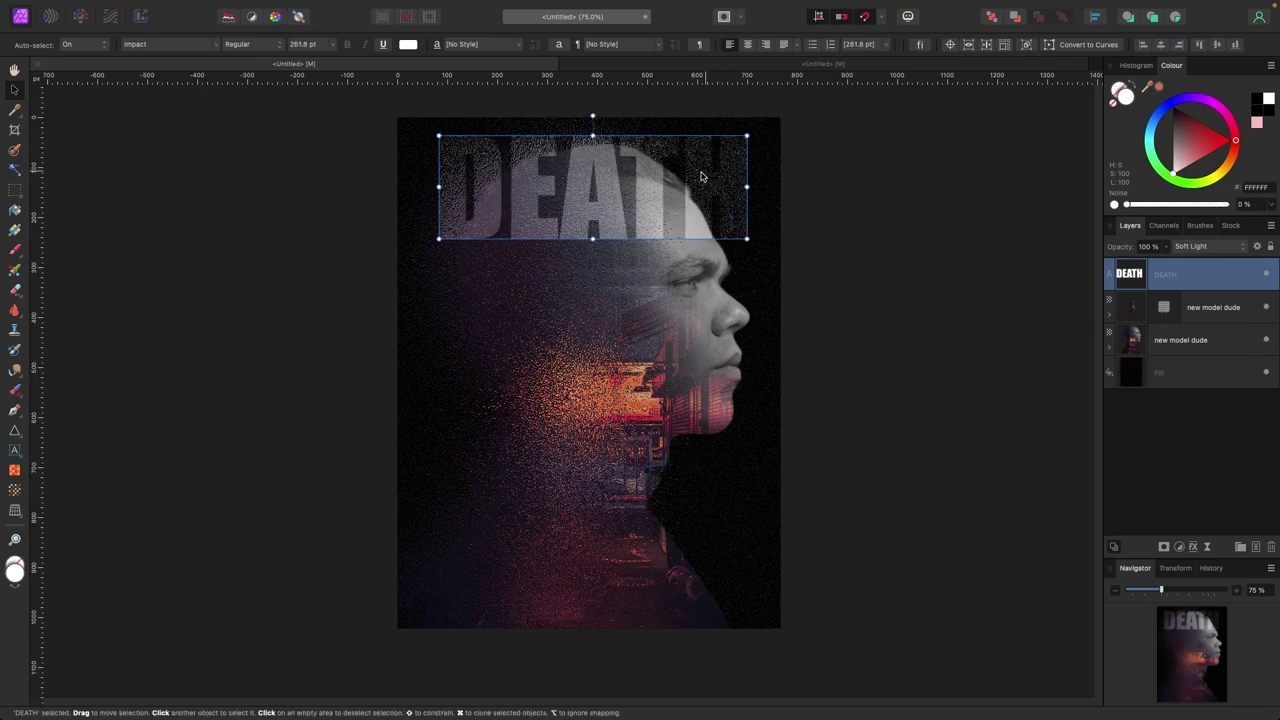
- Set the colour noise of the black Fill layer to 82% while checking the grain around the DEATH text up close
key(super+1)
scroll(701, 176, up, 3)
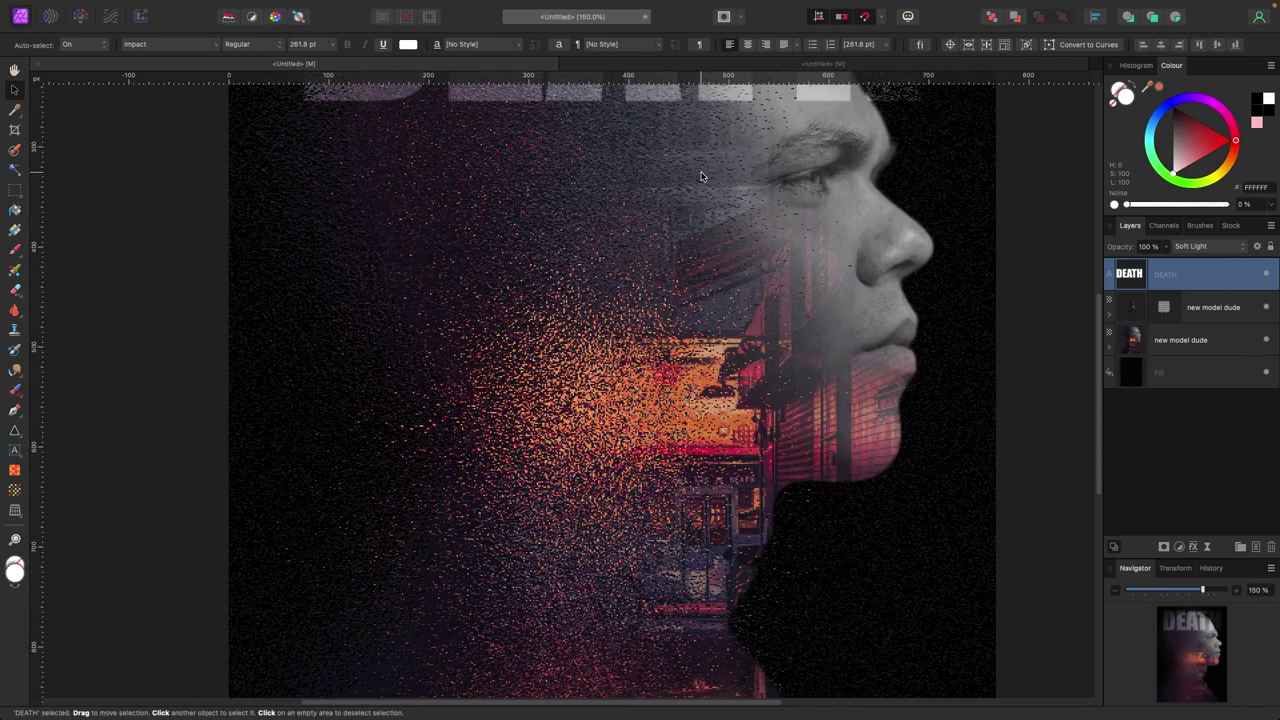
scroll(872, 234, up, 5)
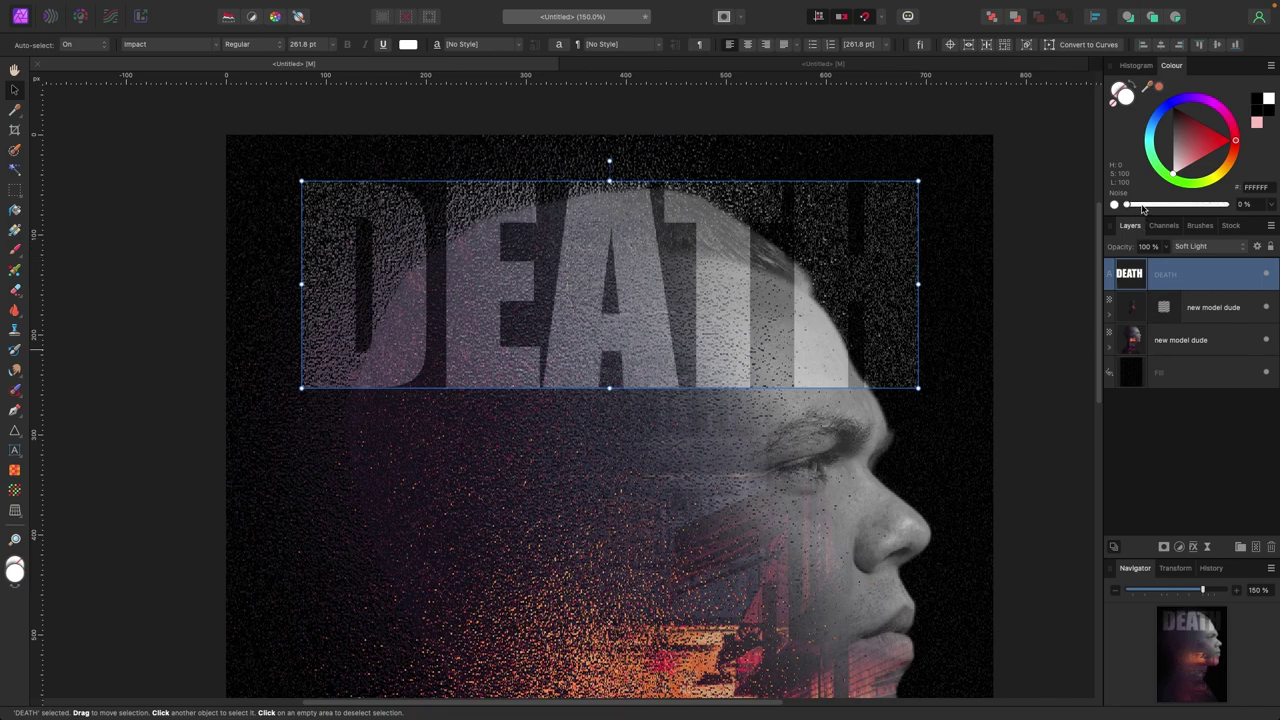
key(alt+shift+bracketleft)
mouse_move(1197, 208)
mouse_down()
mouse_move(1136, 208)
mouse_move(1228, 207)
mouse_move(1213, 208)
mouse_up()
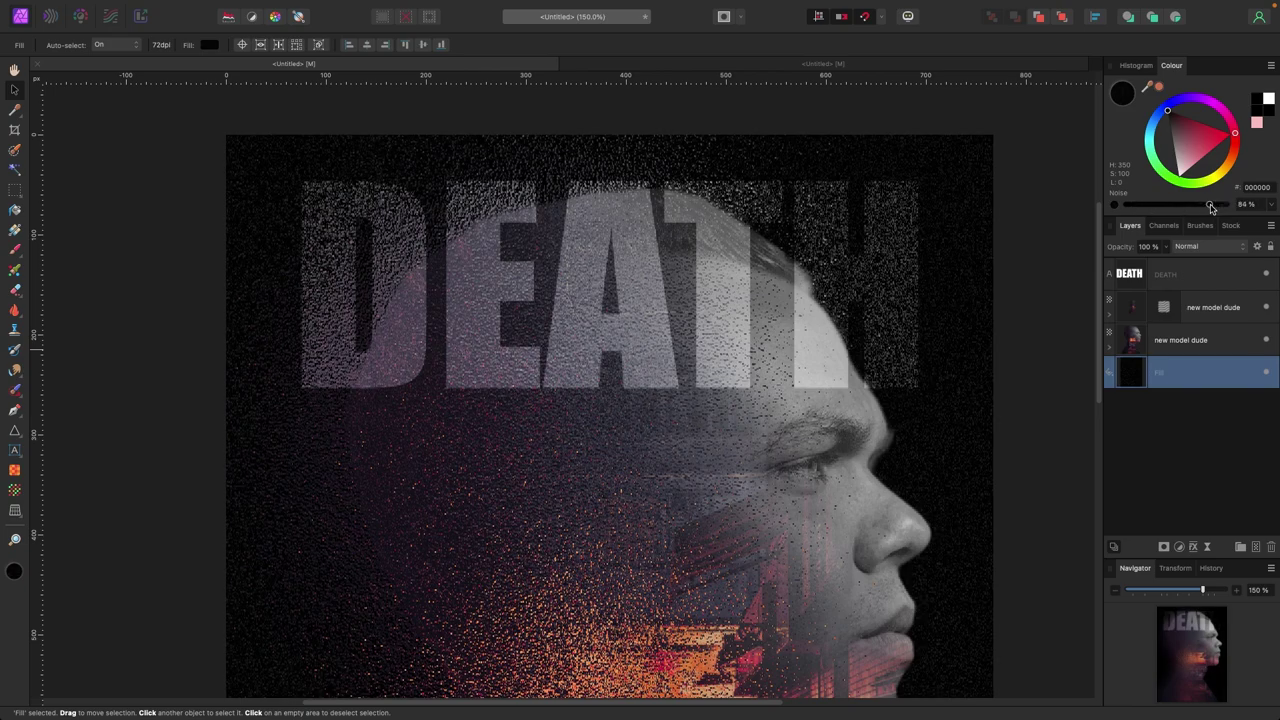
key(super+minus)
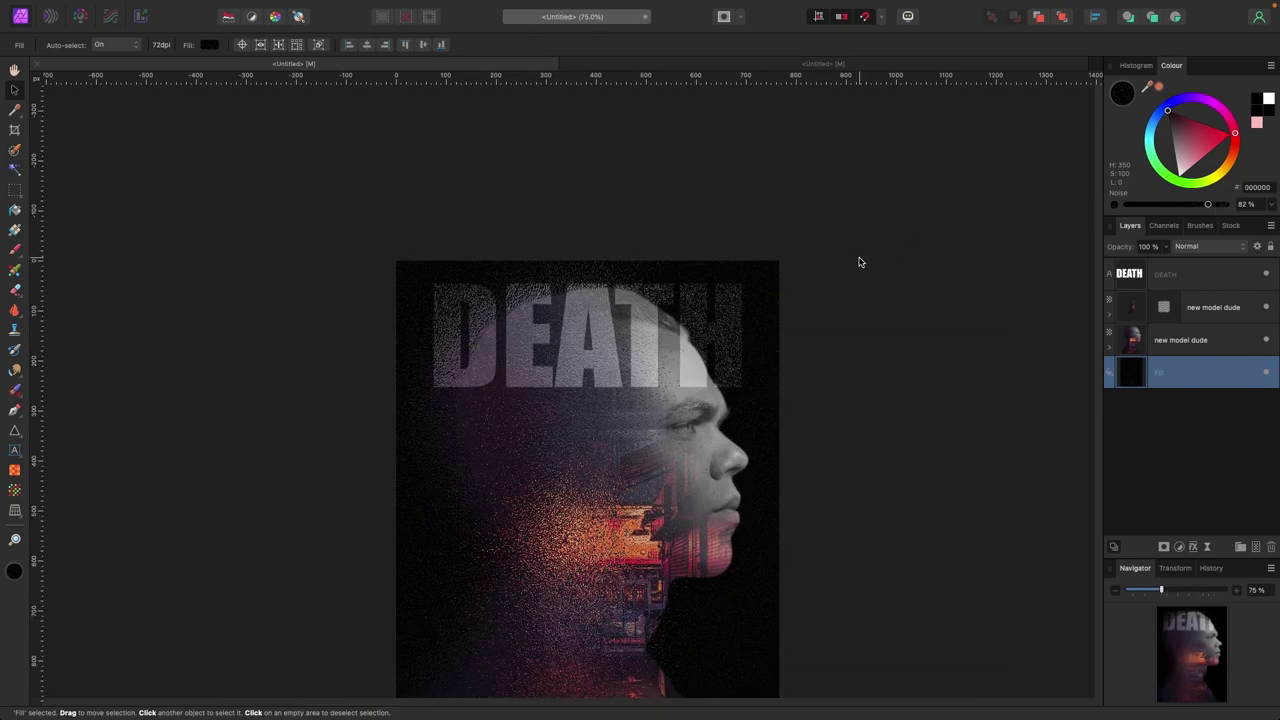
scroll(857, 263, down, 2)
scroll(853, 274, down, 2)
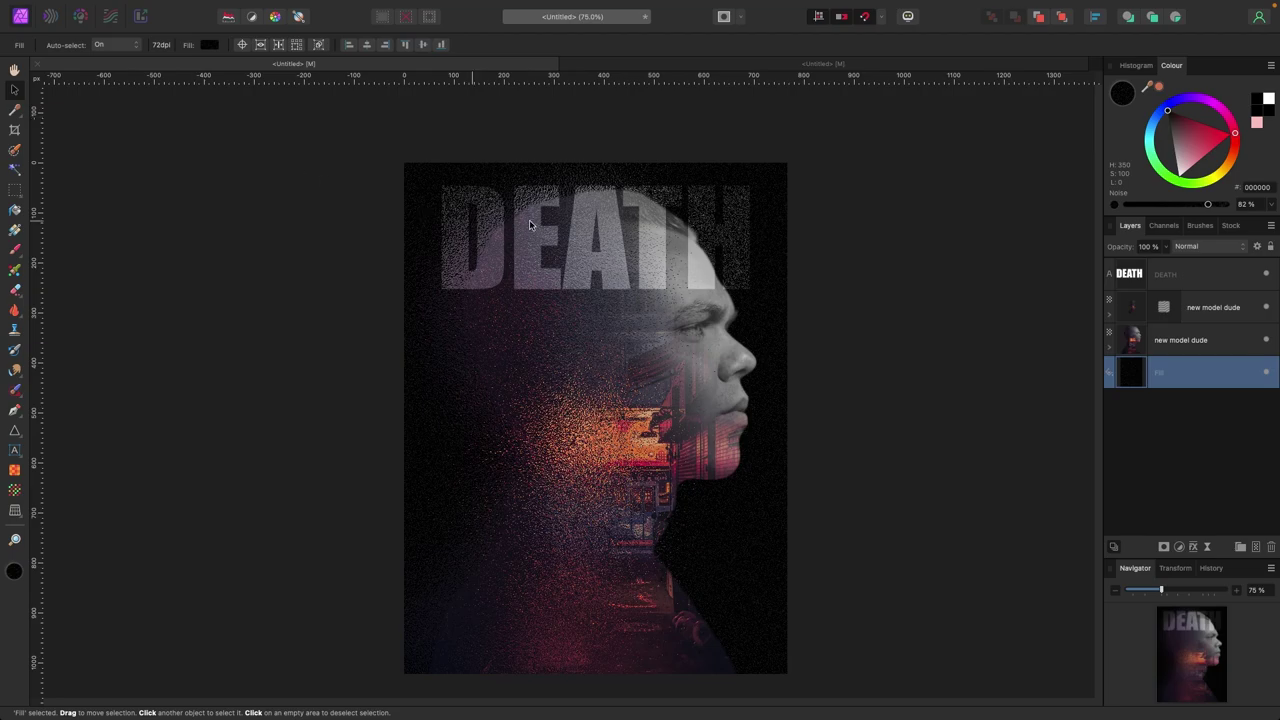
scroll(540, 235, up, 1)
- Add a live Perspective distortion filter to the DEATH text, keeping its settings dialog clear of the artwork
click(1201, 283)
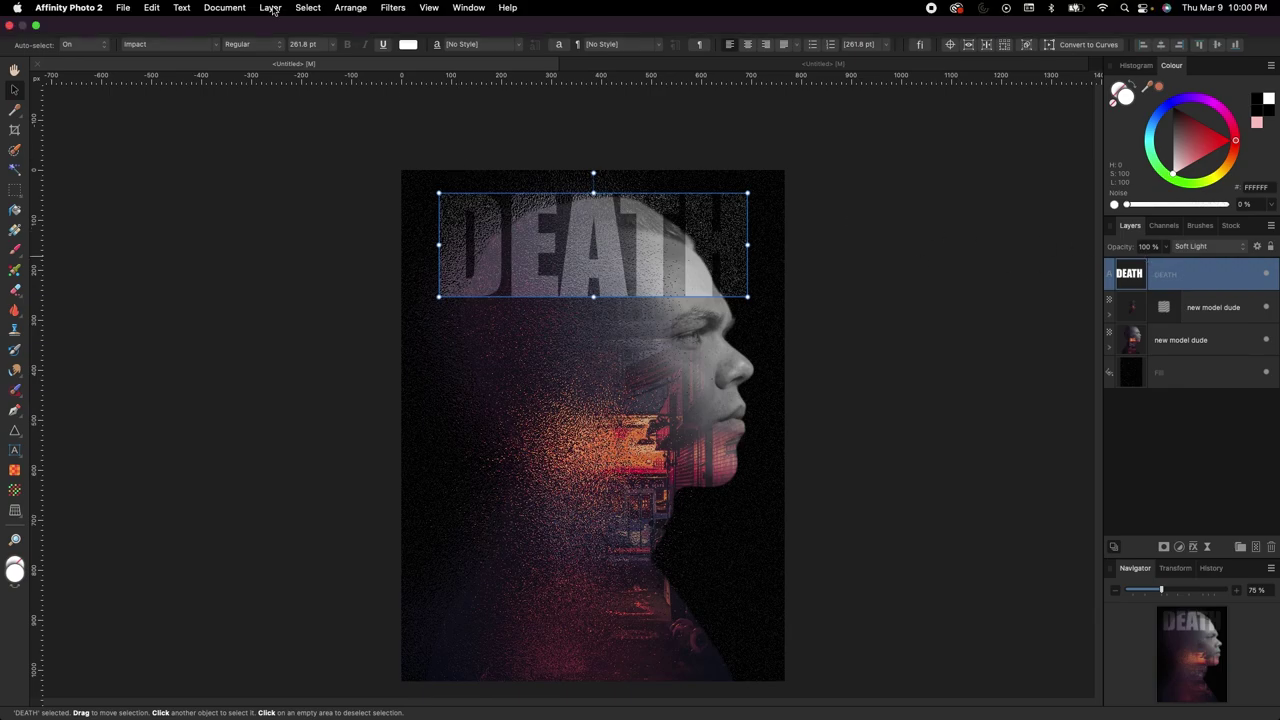
click(272, 9)
mouse_move(347, 185)
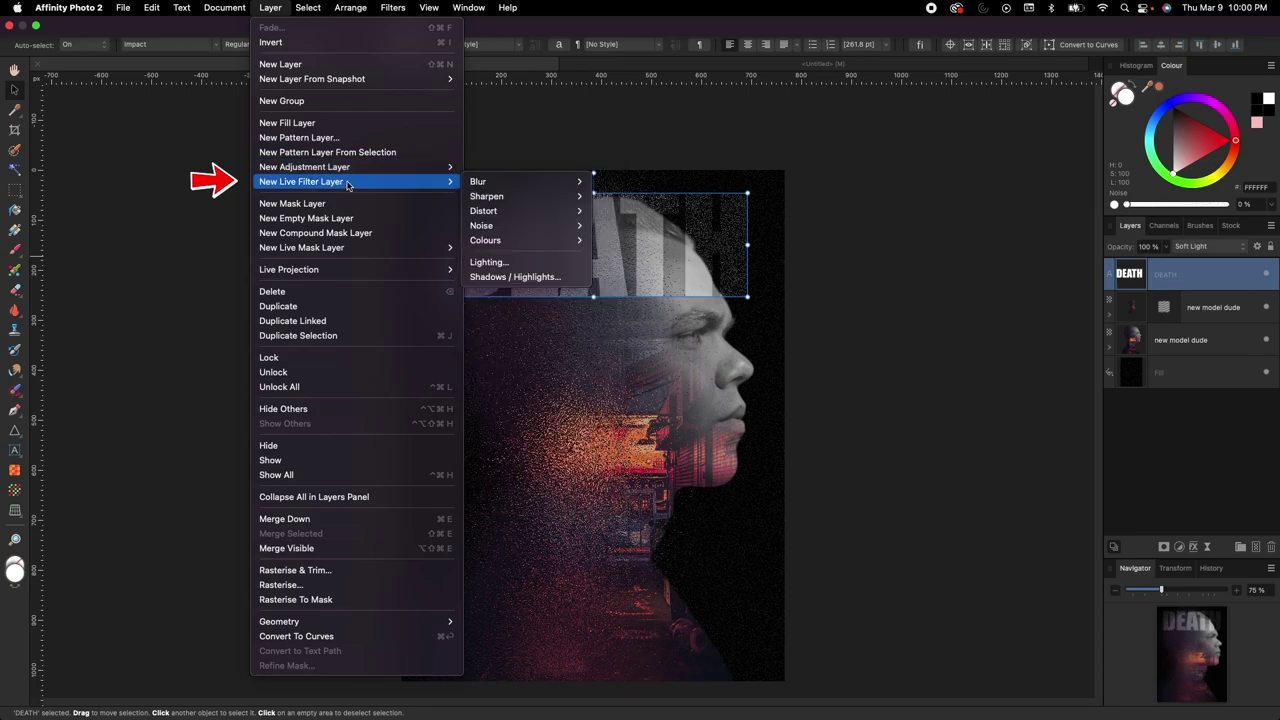
mouse_move(505, 215)
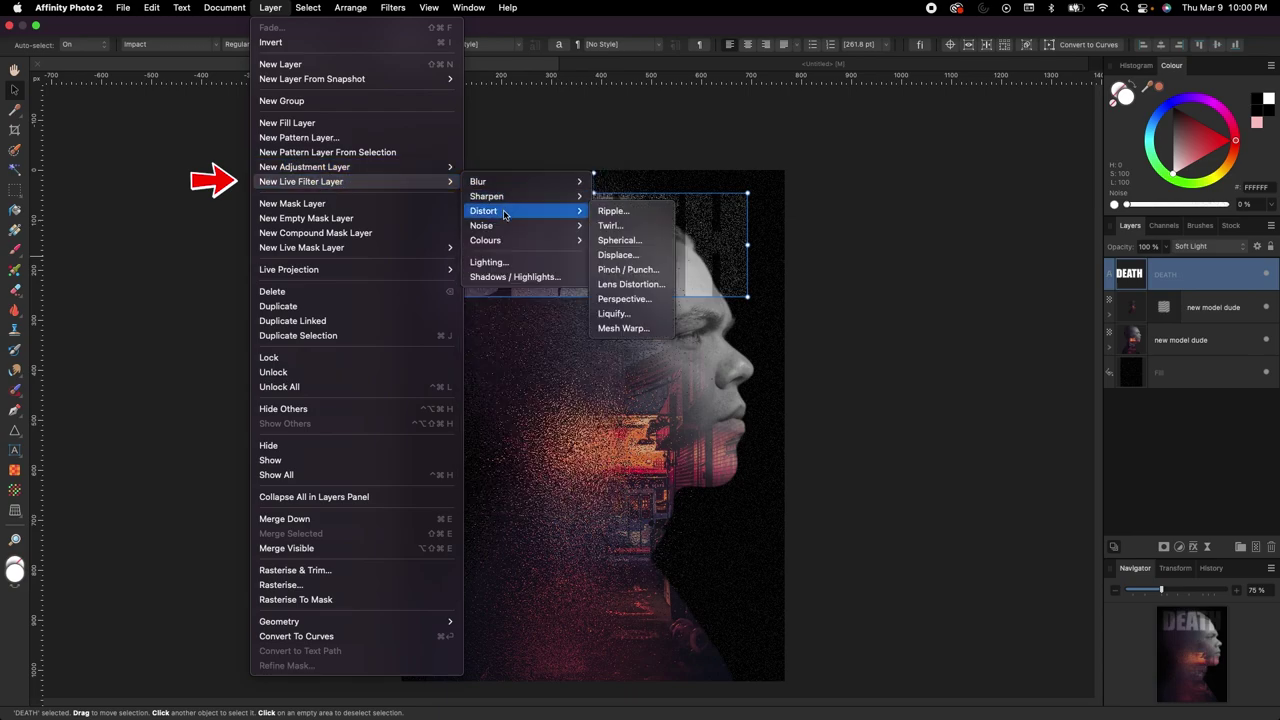
click(627, 284)
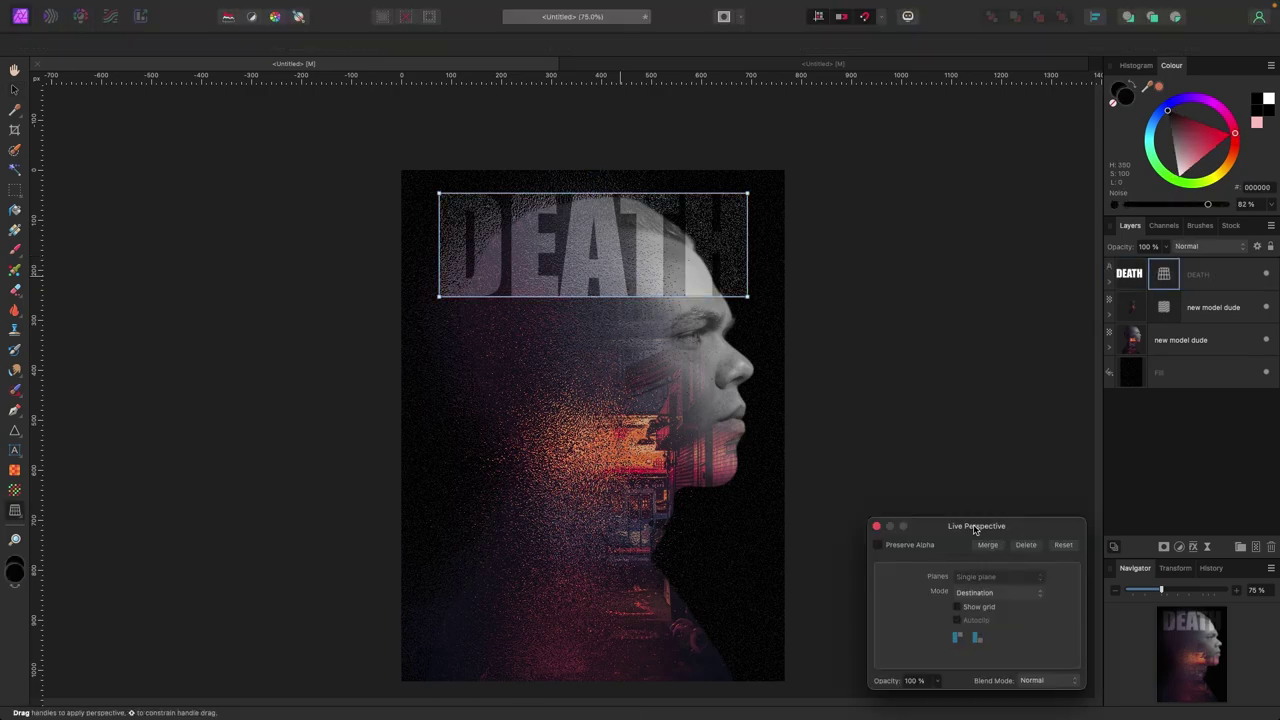
drag(975, 530, 945, 445)
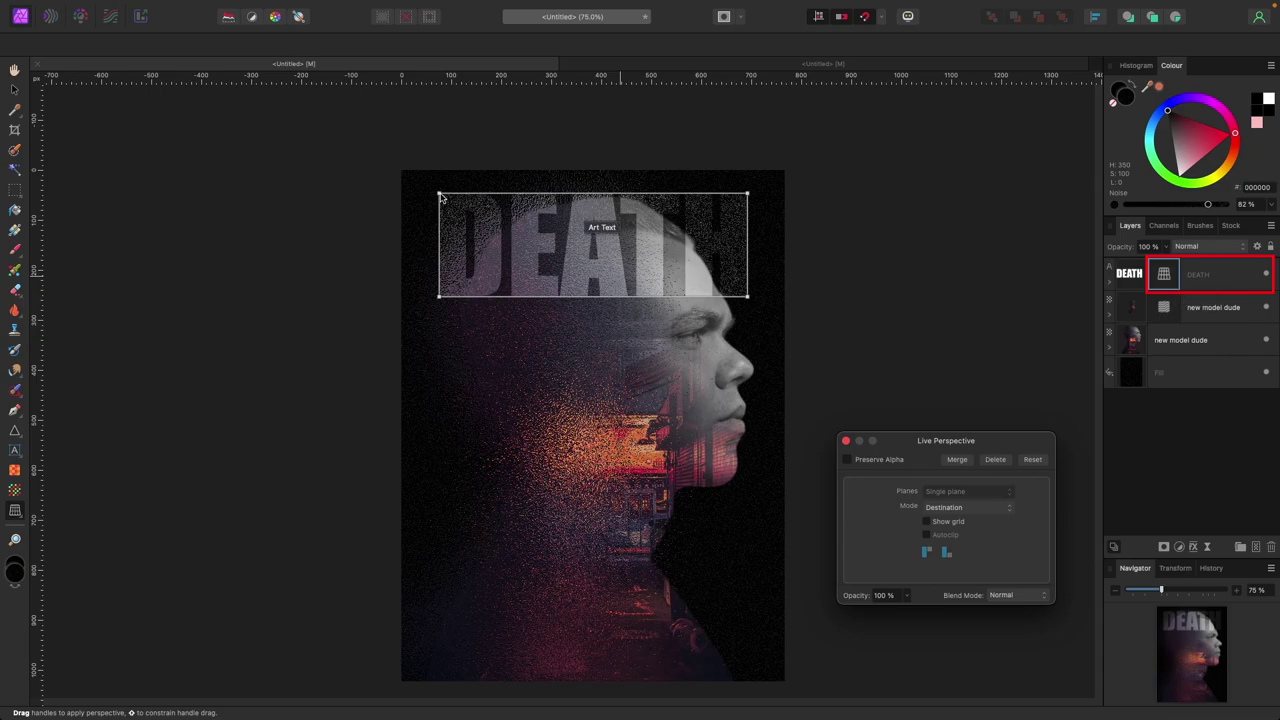
- Pull the DEATH text's upper-left perspective corner inward and its lower-right corner upward, and close the filter settings
drag(439, 194, 451, 201)
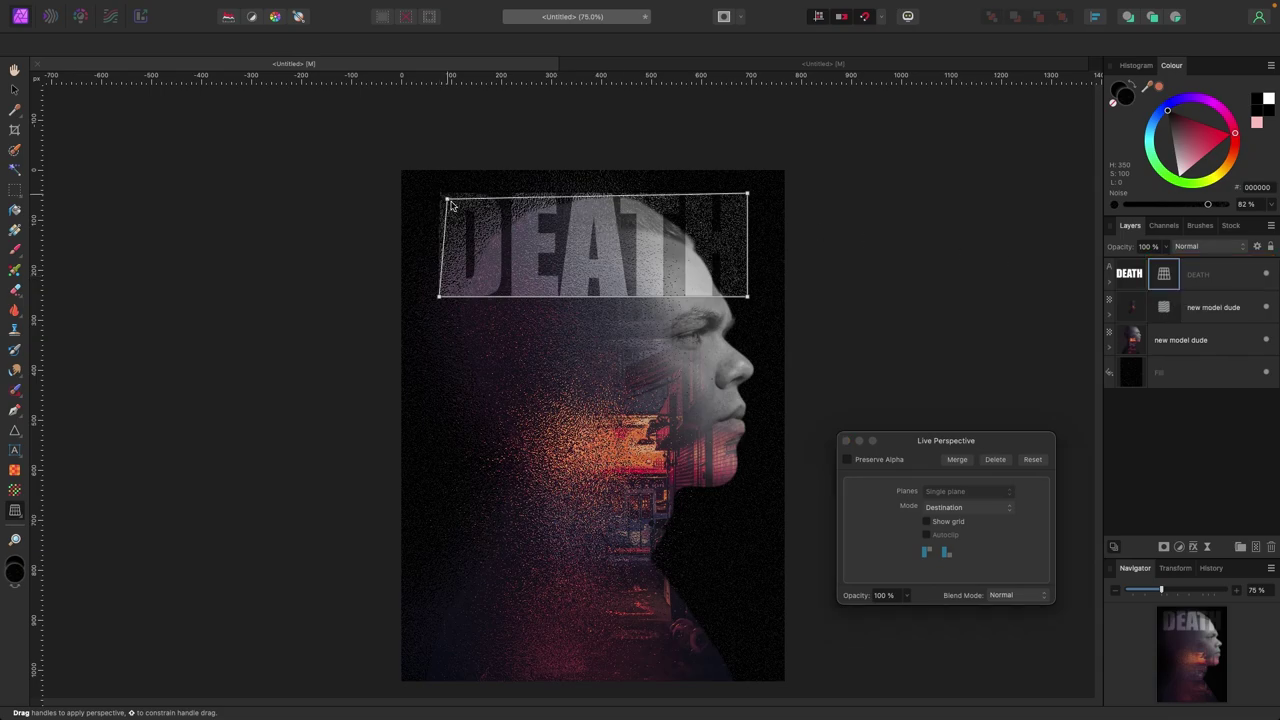
drag(747, 298, 754, 285)
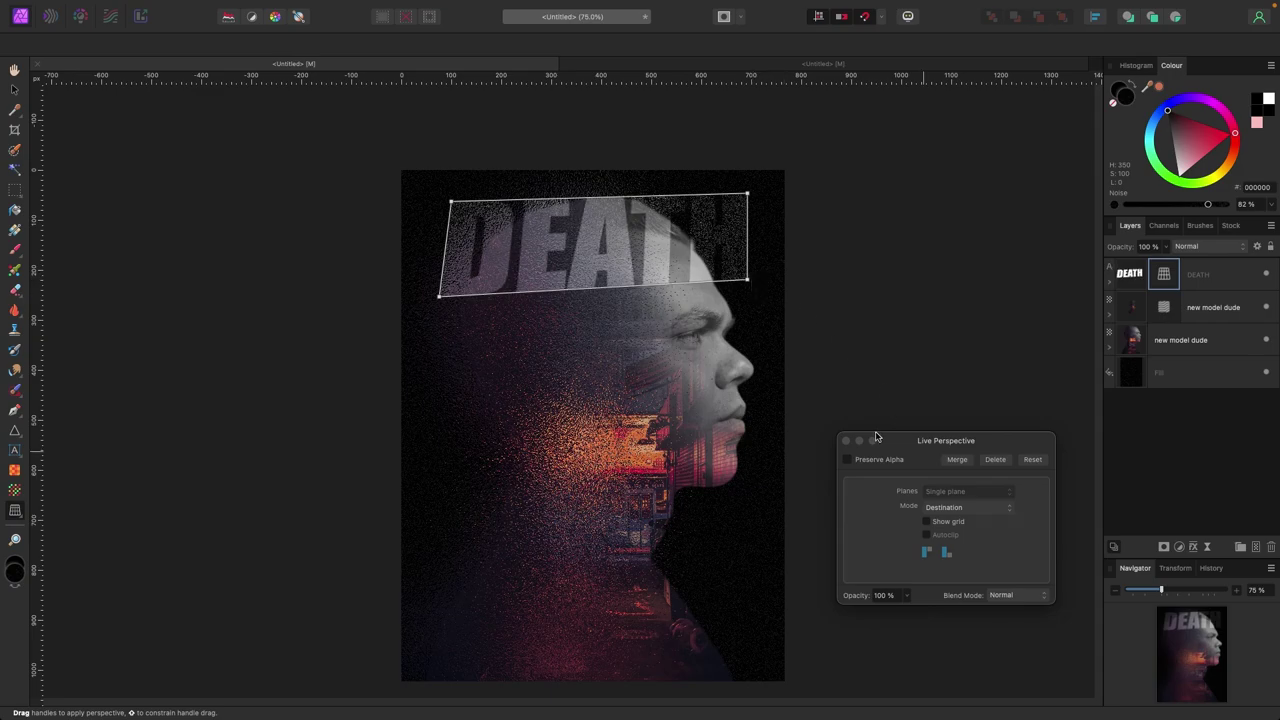
click(845, 441)
- Add the white Impact art text DIGITAL across the lower part of the portrait
scroll(897, 389, down, 2)
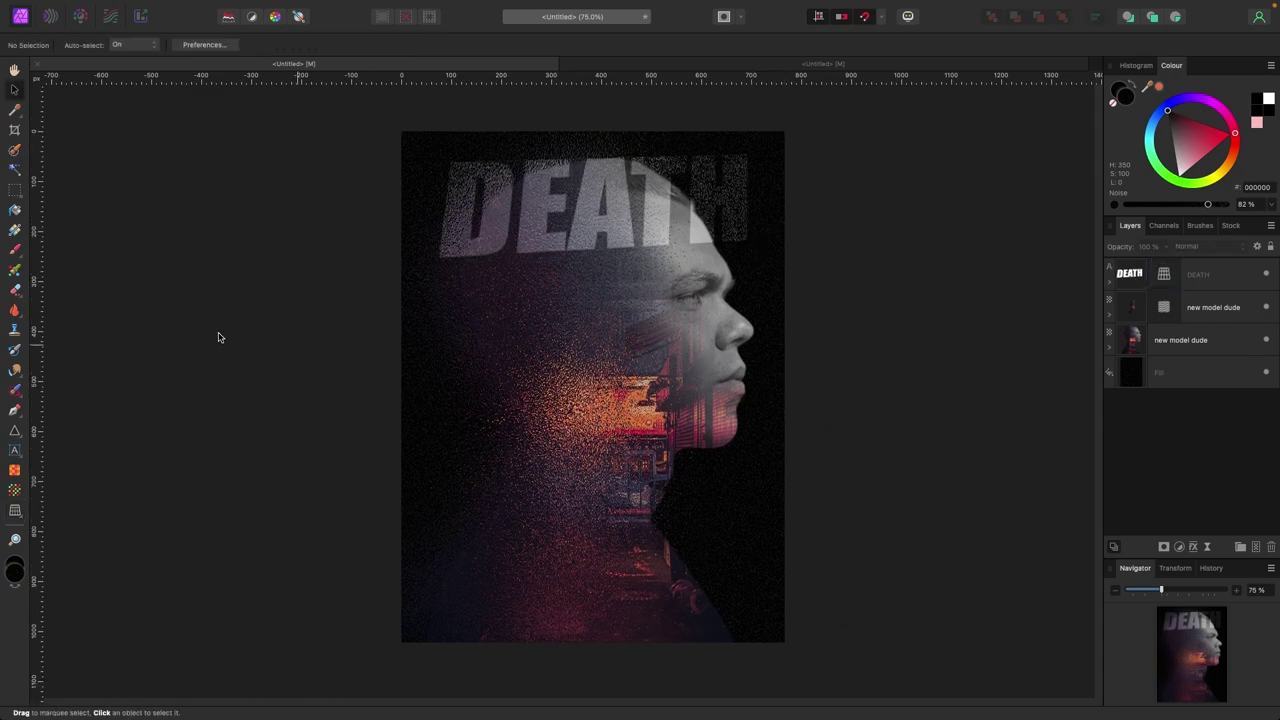
click(14, 451)
drag(452, 513, 494, 578)
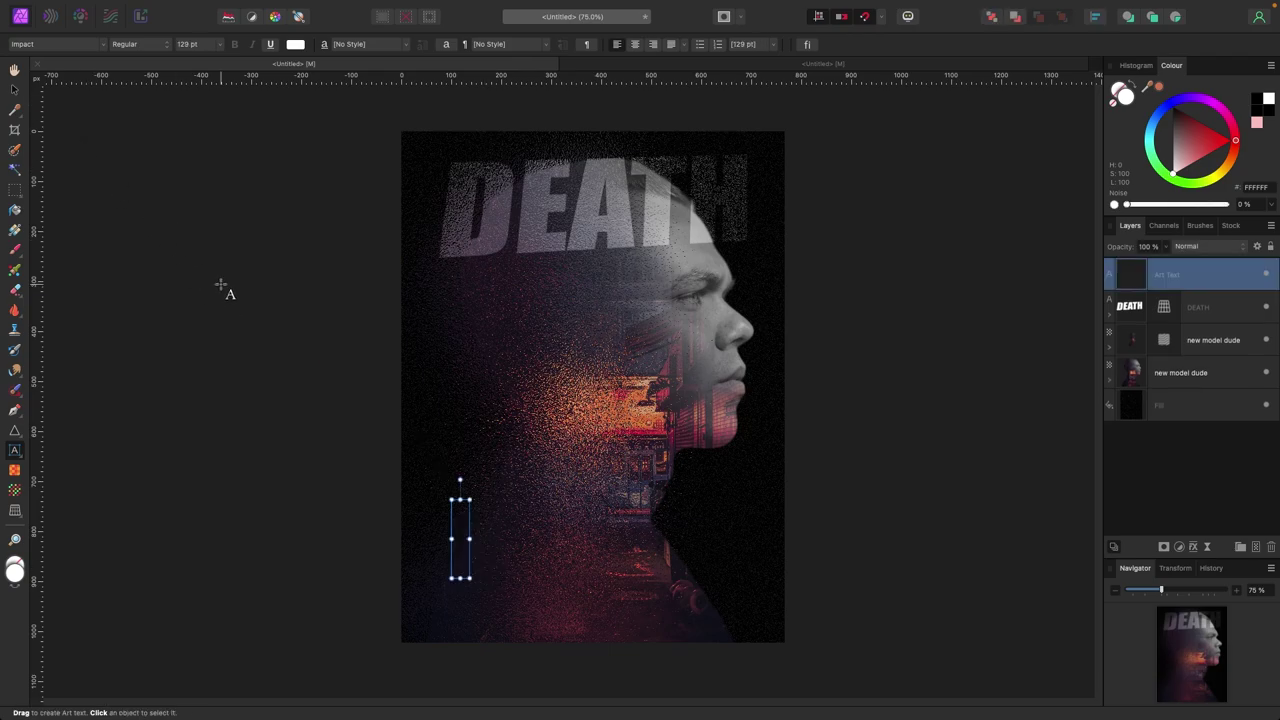
text(DIGITAL)
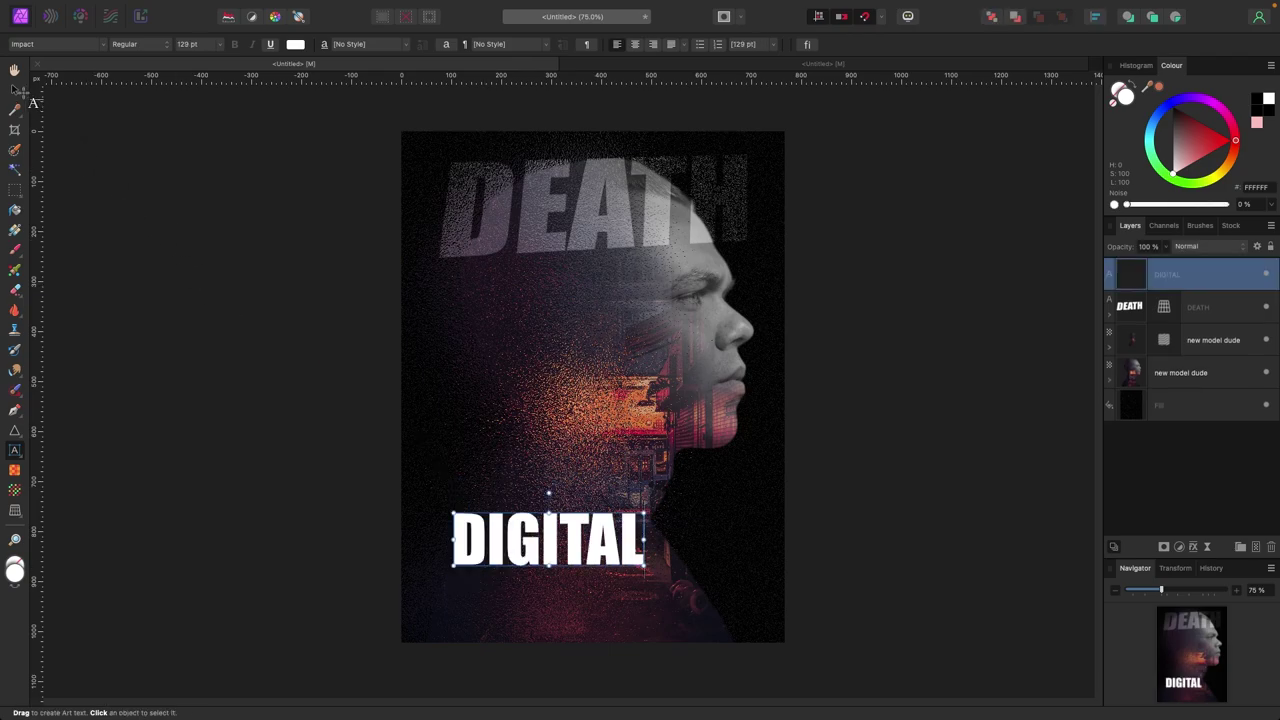
- Enlarge the DIGITAL text to 218.5 pt, centre it across the lower canvas and set its blend mode to Soft Light
click(14, 89)
drag(646, 565, 684, 594)
drag(745, 522, 757, 517)
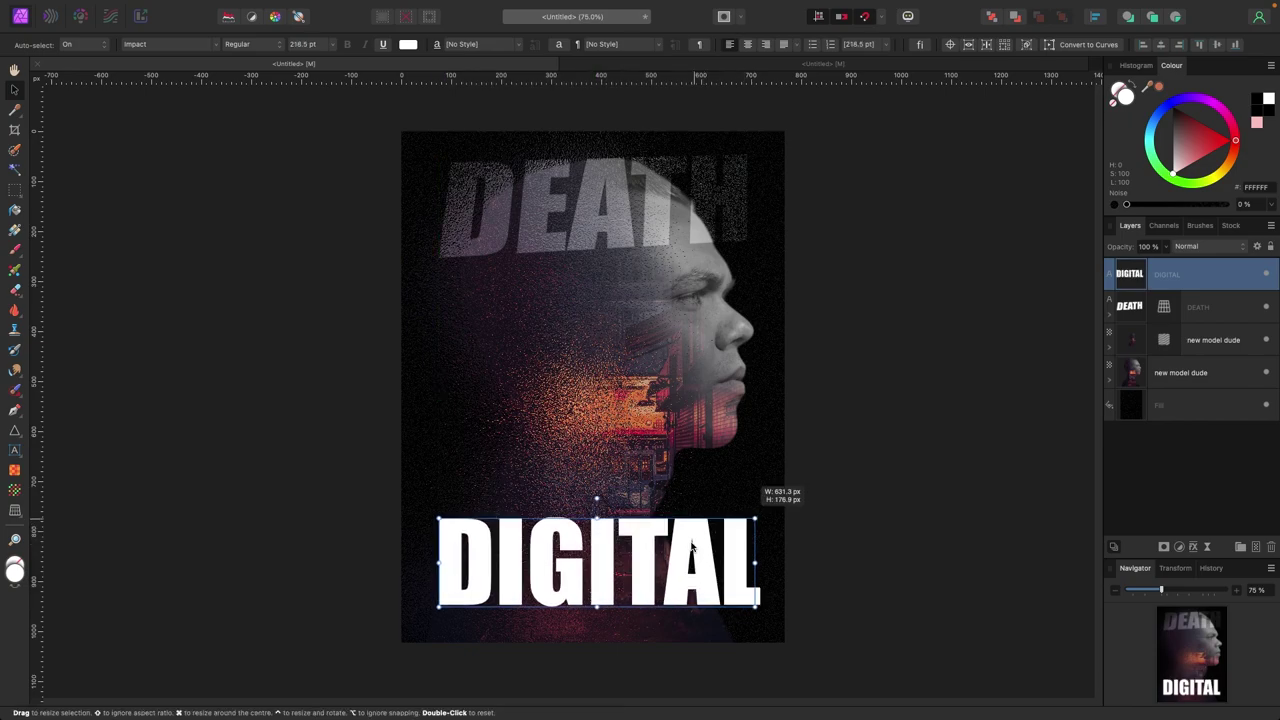
drag(692, 545, 686, 549)
click(1210, 246)
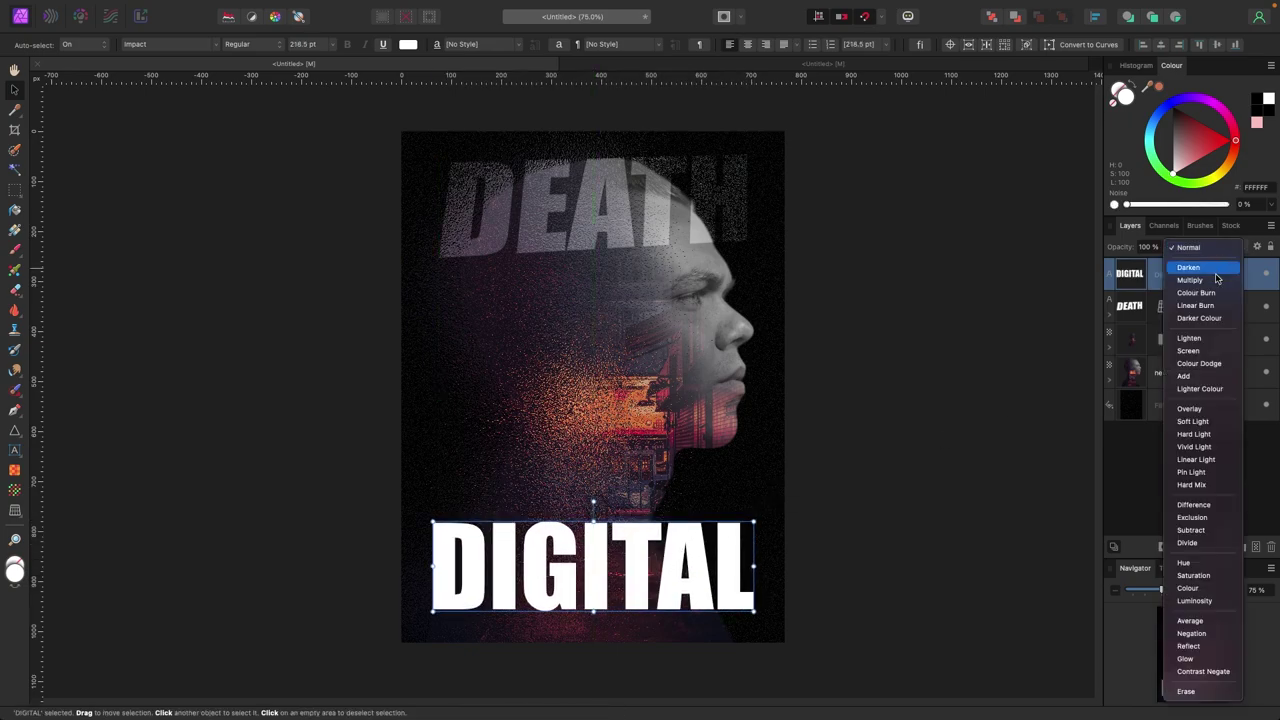
click(1193, 421)
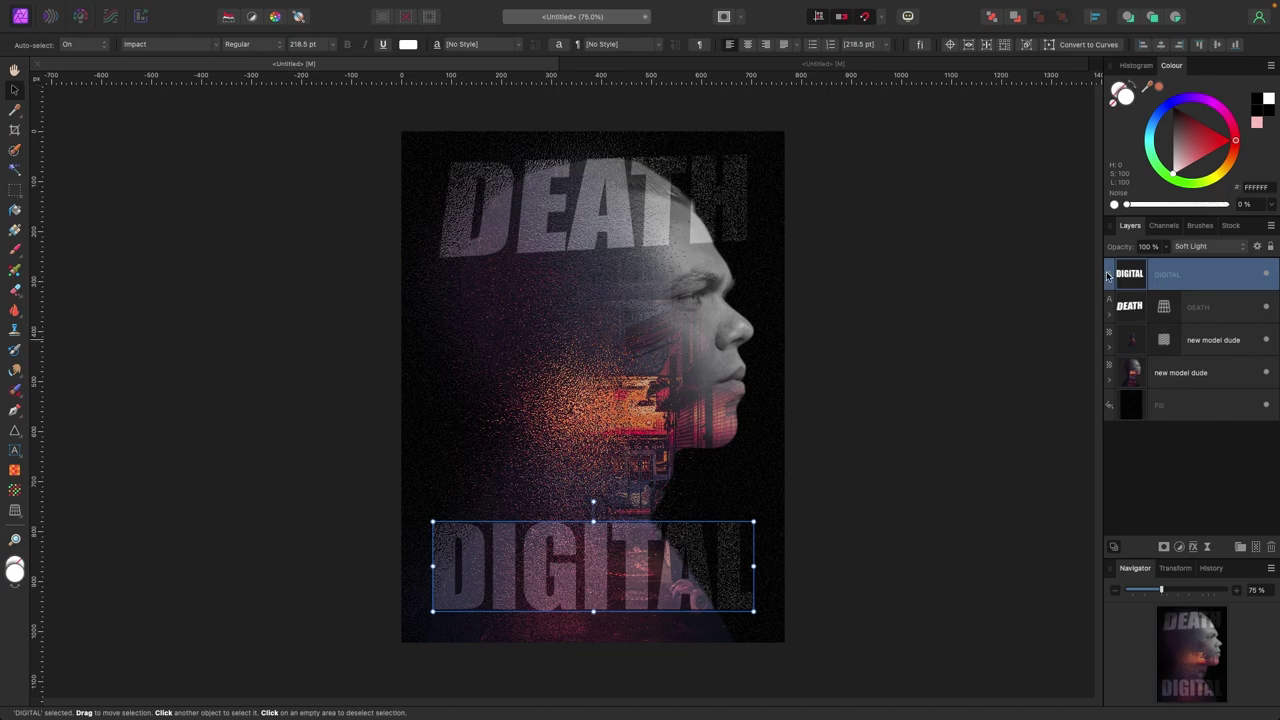
- Add a live Perspective filter to the DIGITAL text, pulling its upper-left corner inward, lower-right corner upward and upper-right corner up and outward
click(279, 7)
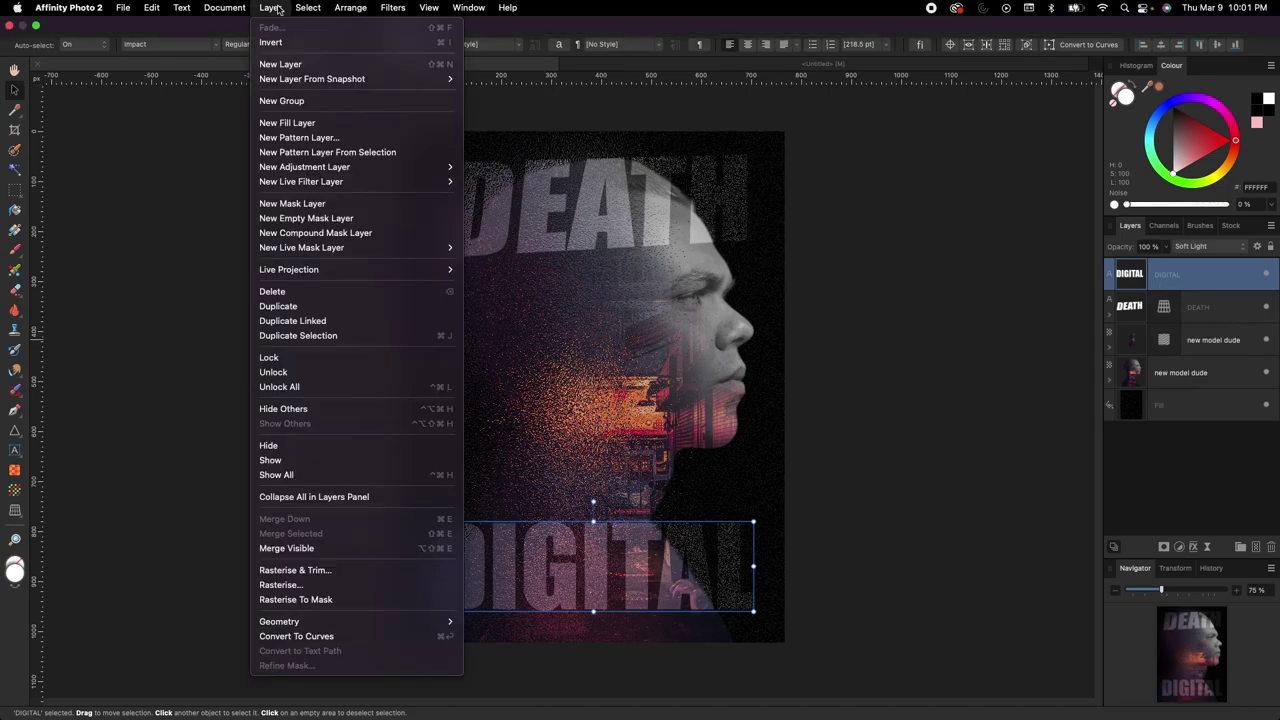
mouse_move(337, 183)
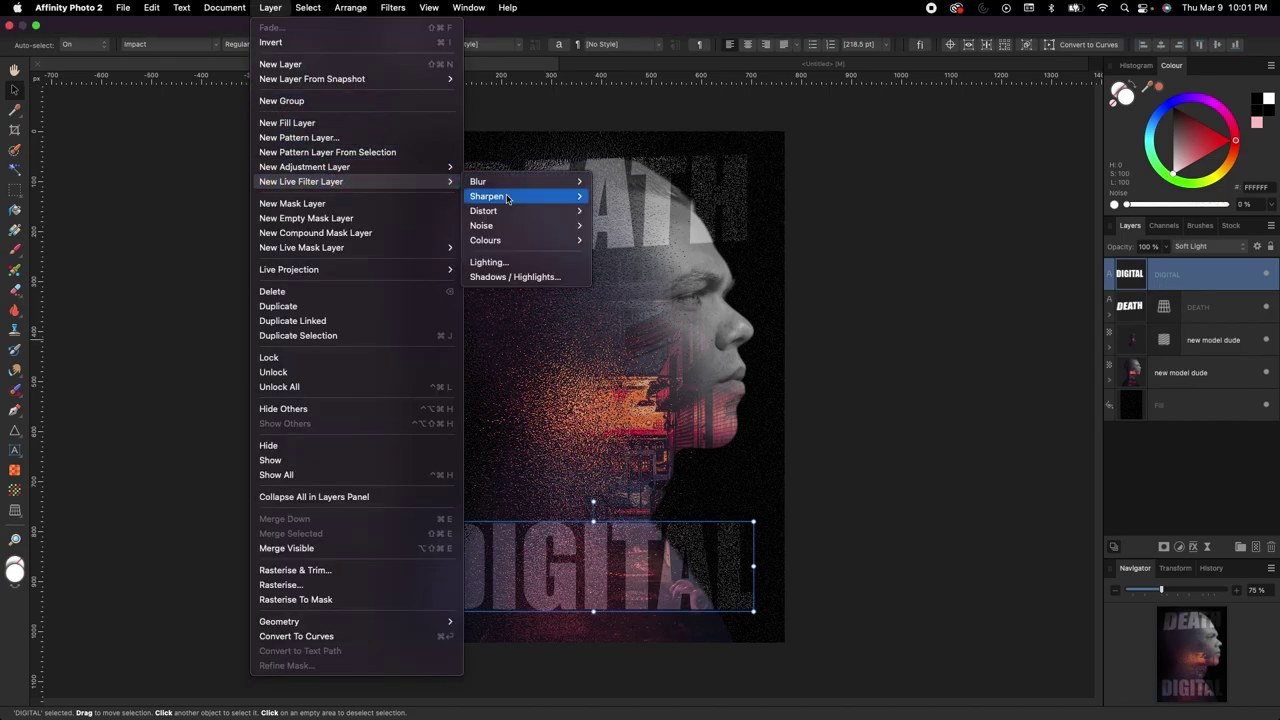
mouse_move(513, 211)
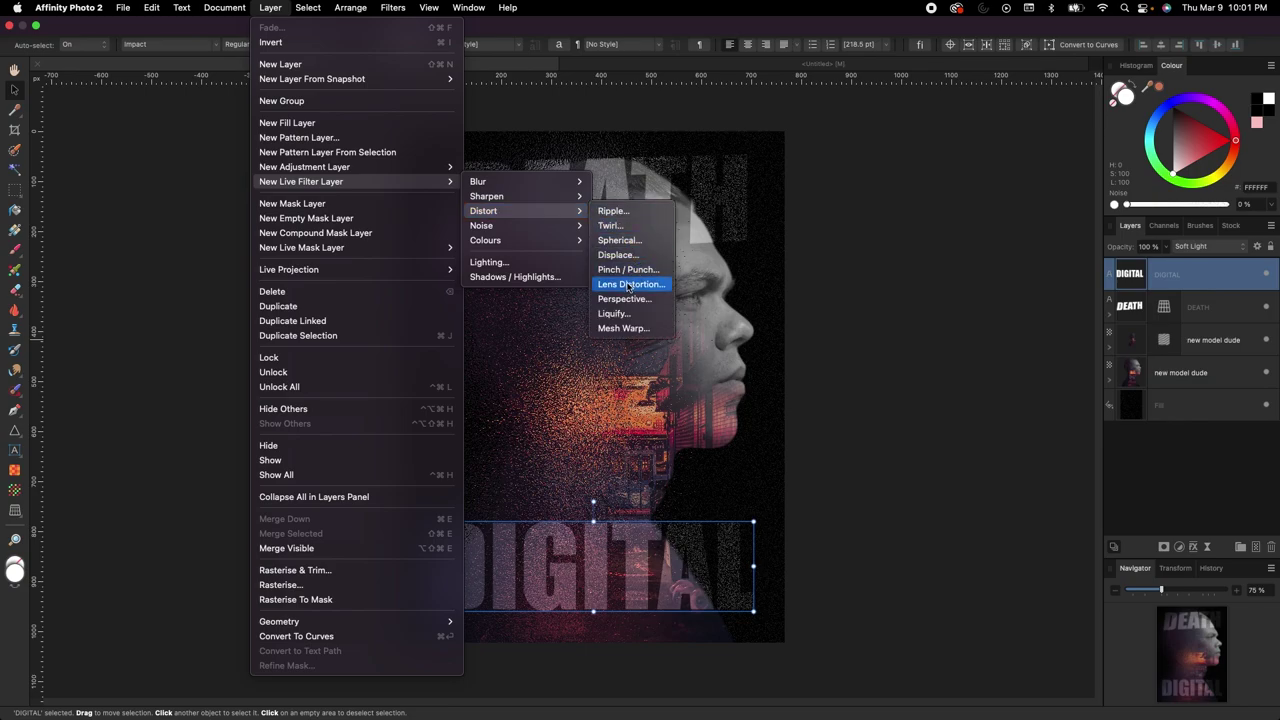
key(Escape)
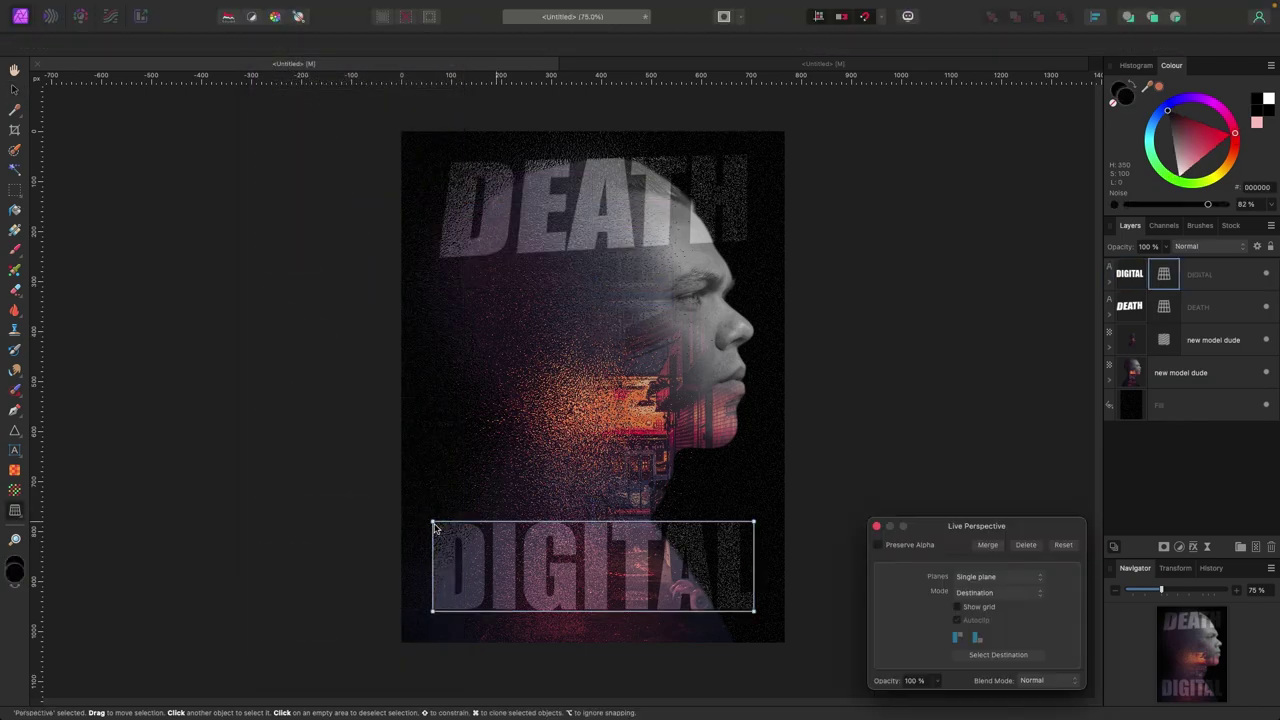
drag(432, 523, 441, 529)
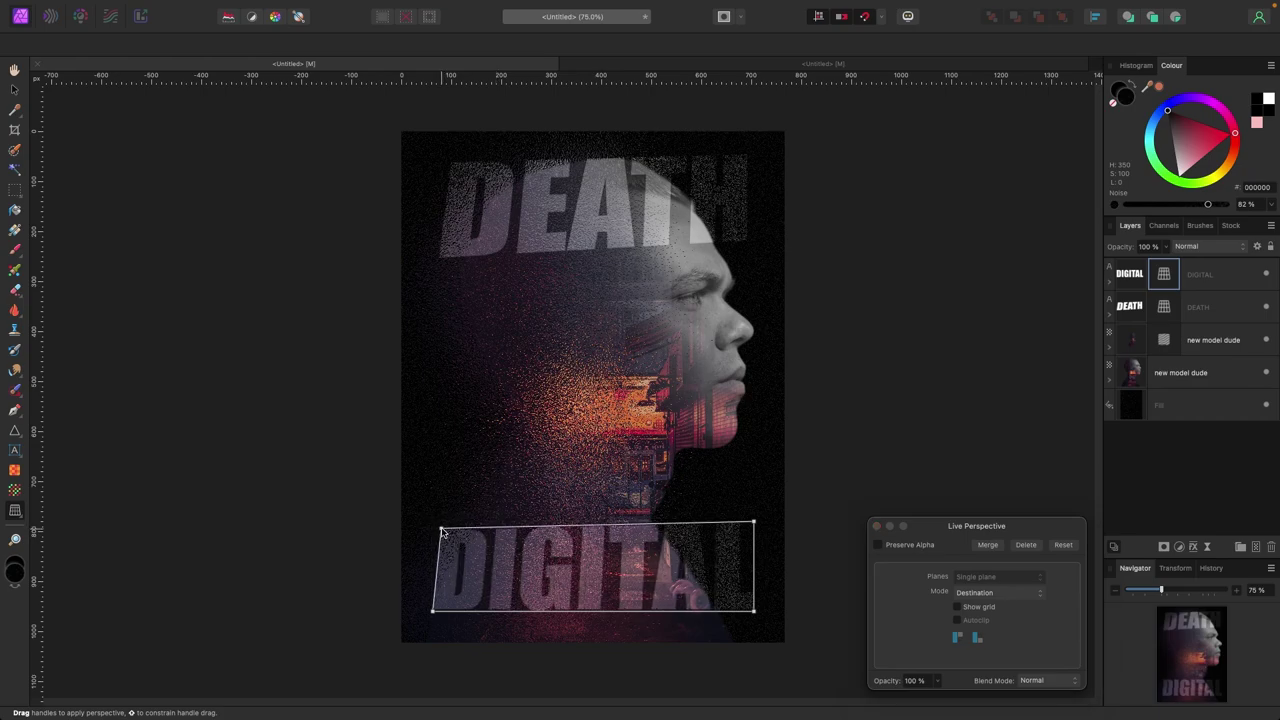
drag(757, 605, 757, 592)
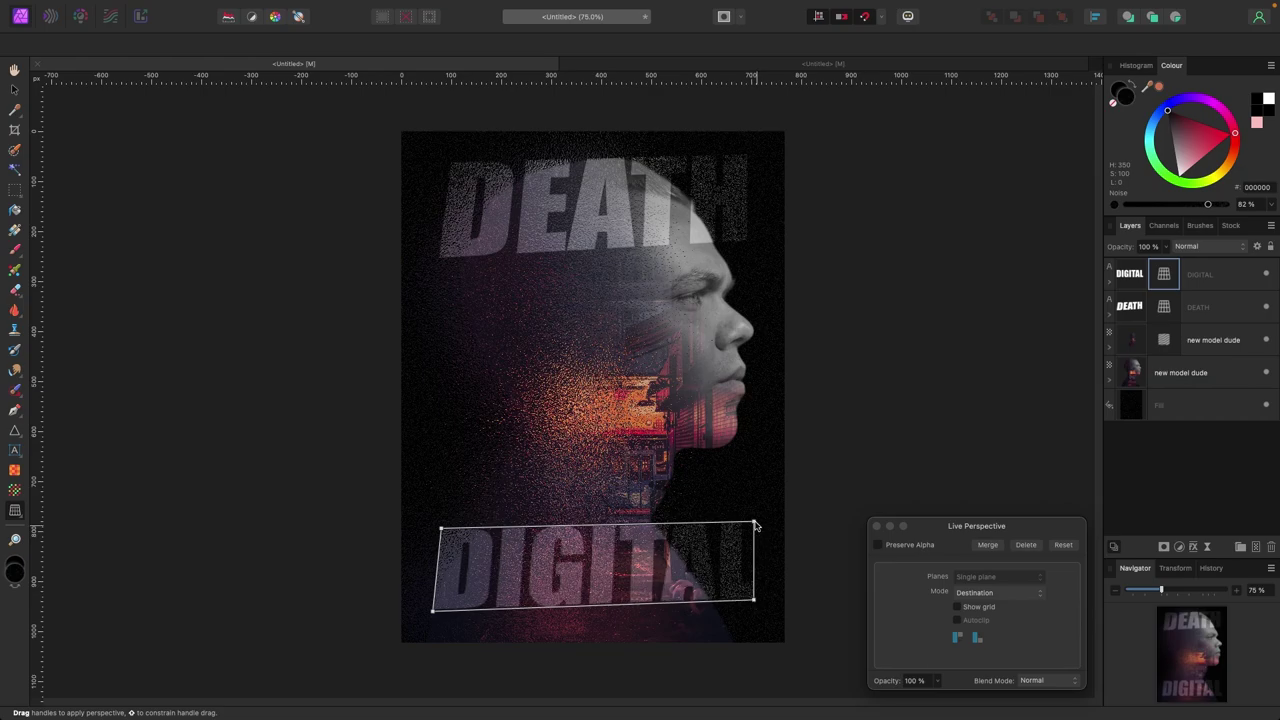
drag(755, 522, 762, 508)
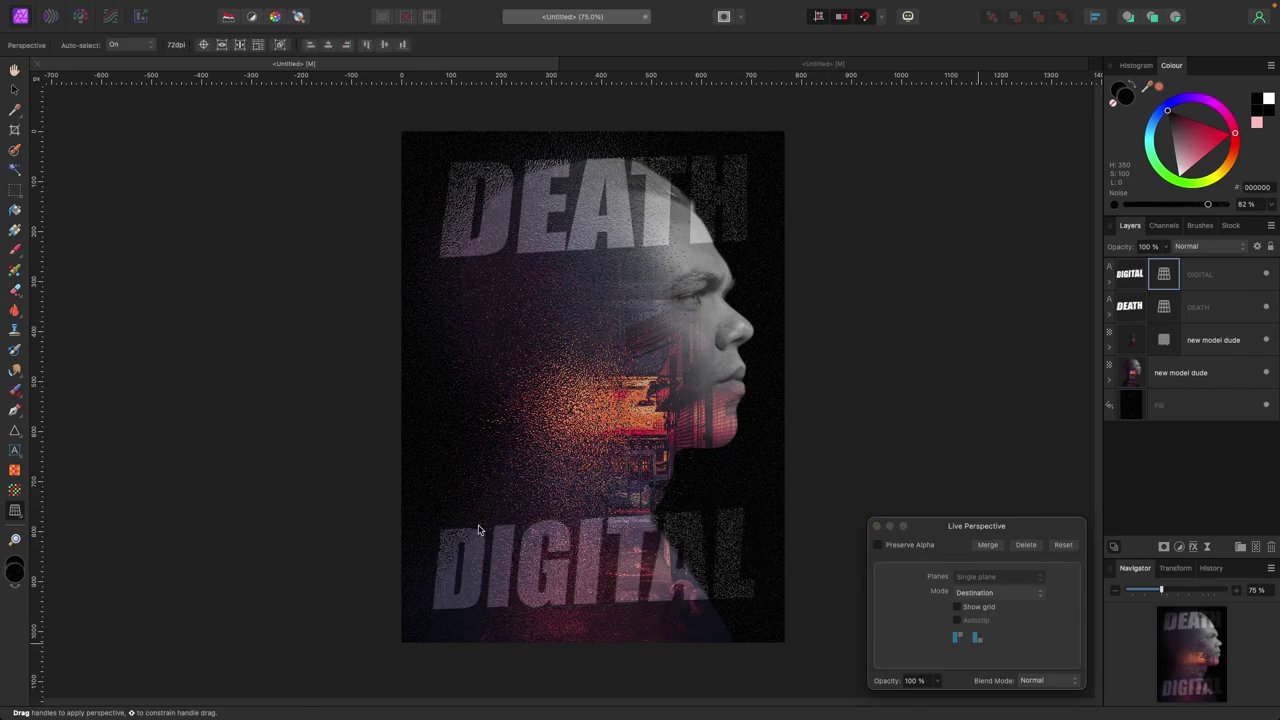
click(877, 526)
- Enlarge the DIGITAL text to 231.1 pt, centre it horizontally on the lower canvas and deselect it
key(v)
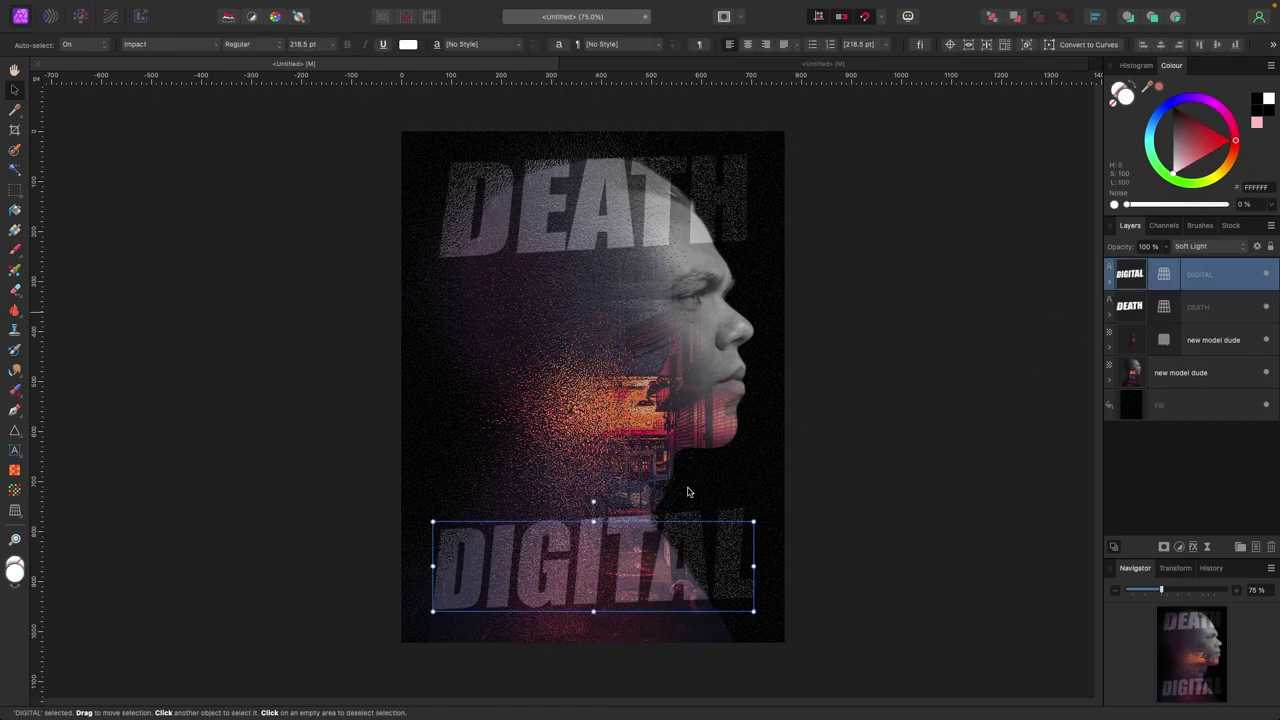
drag(755, 521, 771, 508)
drag(723, 543, 716, 546)
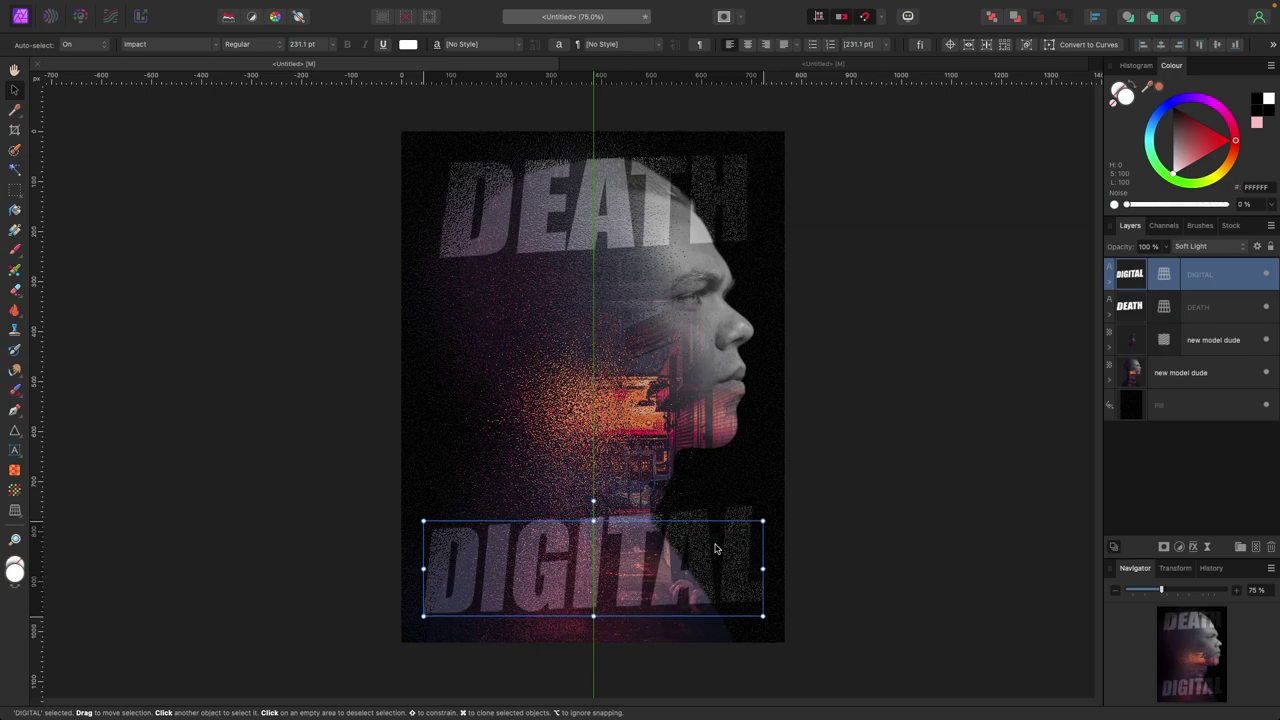
click(908, 461)
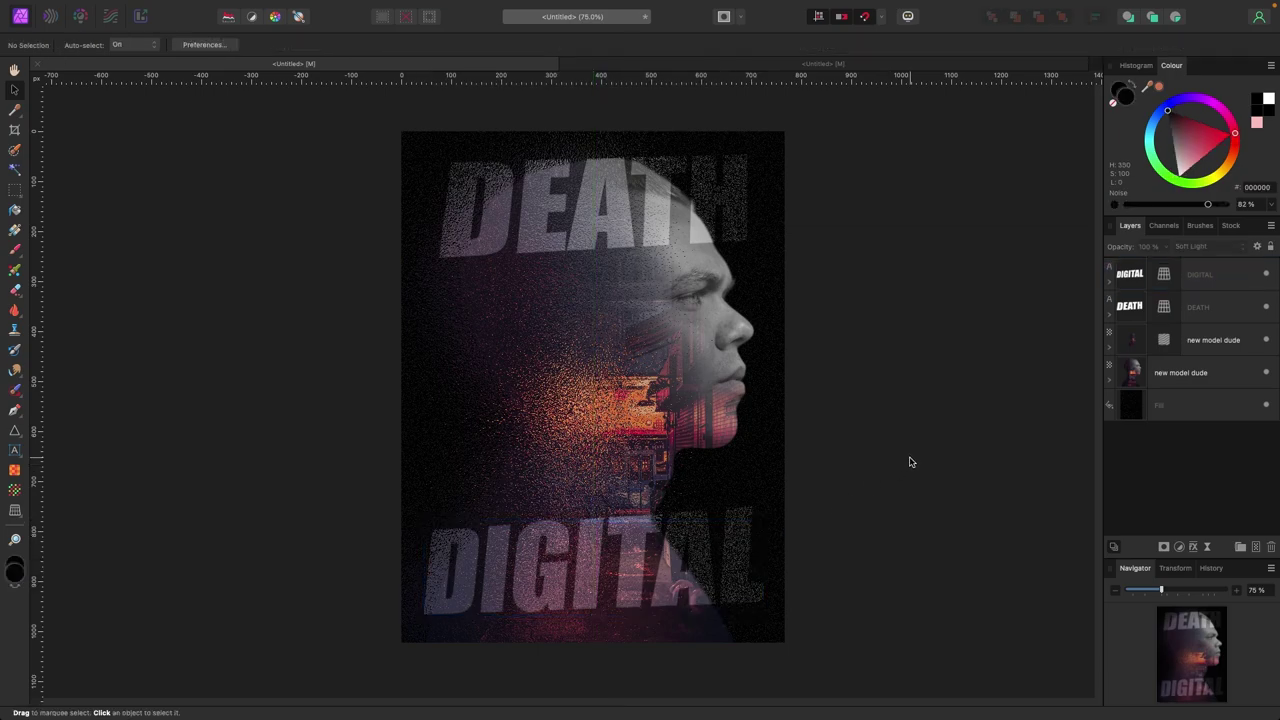